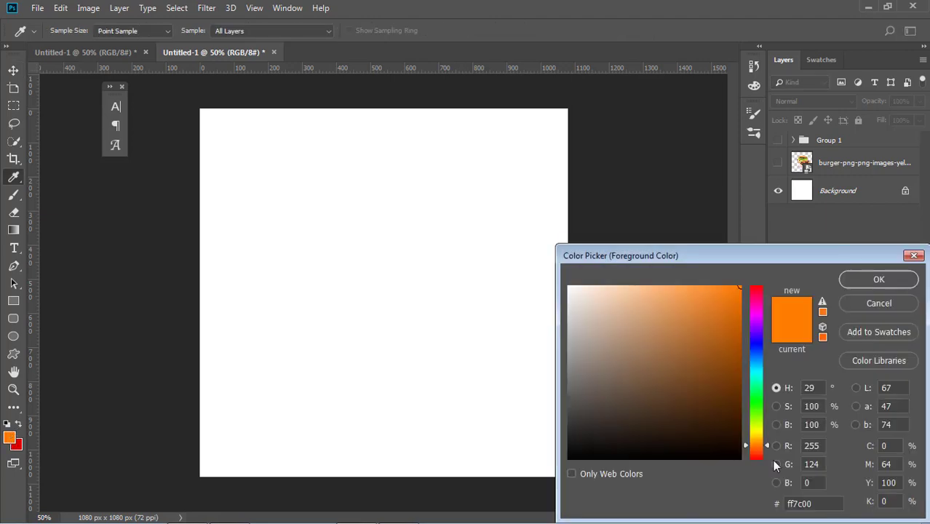
- Set the foreground colour to orange ff7c00 and the background colour to red da0000
{"action": "left_click", "coordinate": [873, 280]}
{"action": "left_click", "coordinate": [16, 446]}
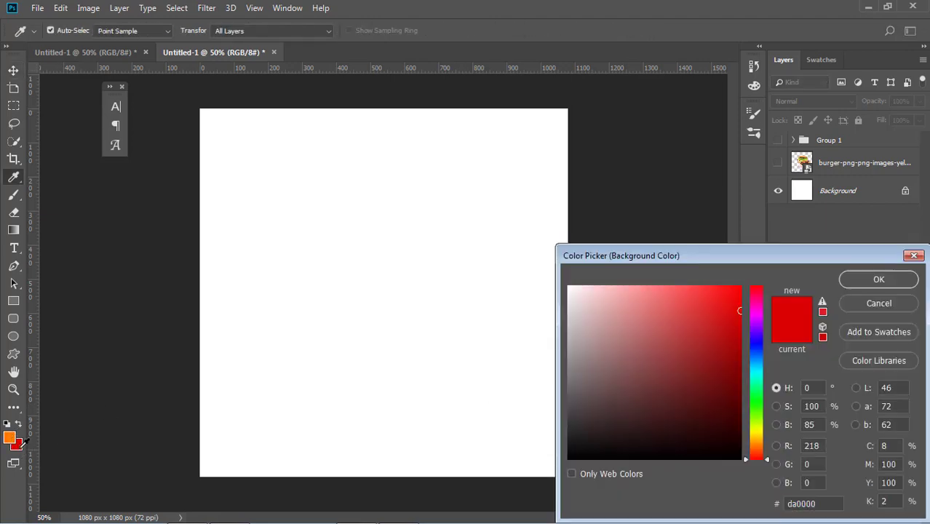
{"action": "double_click", "coordinate": [821, 502]}
{"action": "left_click", "coordinate": [887, 280]}
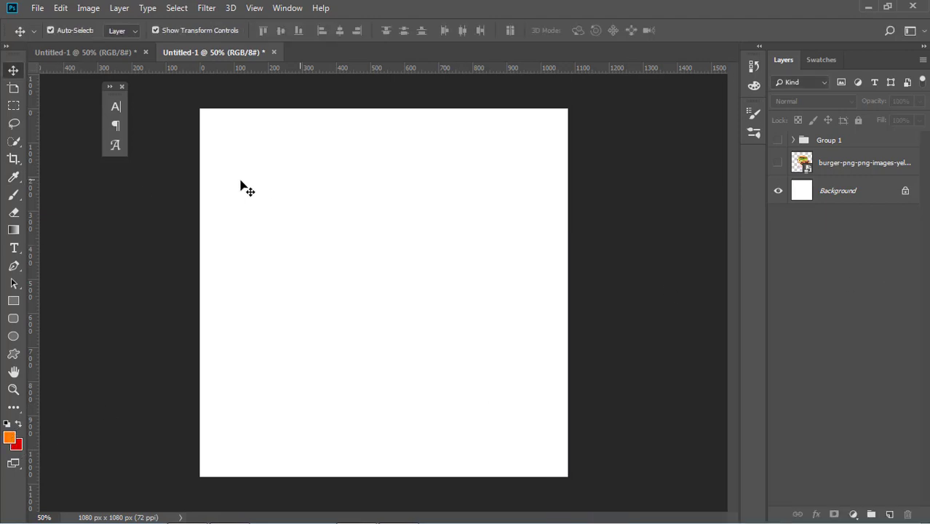
- Add a vertical guide and align it to the horizontal centre of the canvas
{"action": "left_click_drag", "start_coordinate": [37, 276], "coordinate": [374, 289]}
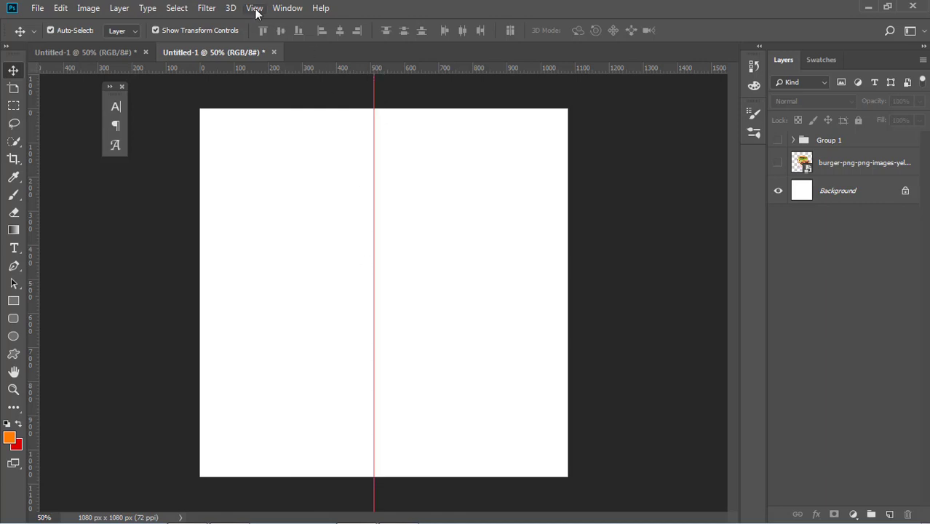
{"action": "left_click", "coordinate": [254, 8]}
{"action": "mouse_move", "coordinate": [318, 293]}
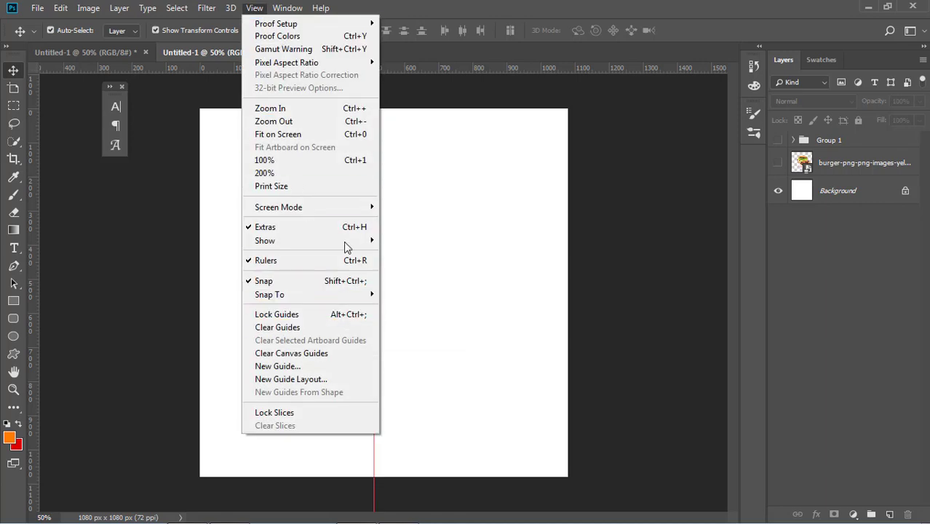
{"action": "mouse_move", "coordinate": [350, 246]}
{"action": "left_click", "coordinate": [582, 359]}
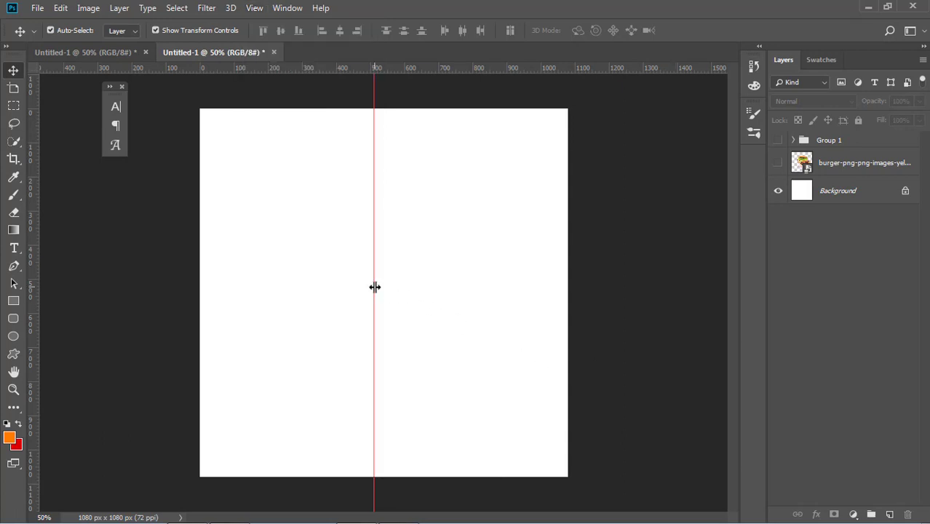
{"action": "left_click_drag", "start_coordinate": [374, 286], "coordinate": [383, 296]}
- Draw an orange rectangle about 540 by 1084 px covering the left half of the canvas up to the guide
{"action": "left_click", "coordinate": [13, 301]}
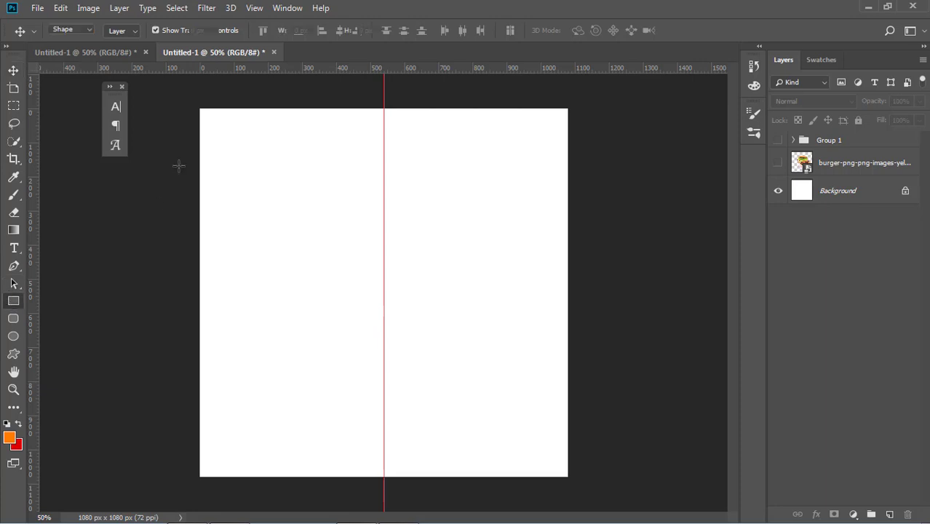
{"action": "left_click_drag", "start_coordinate": [201, 107], "coordinate": [384, 478]}
{"action": "left_click", "coordinate": [601, 272]}
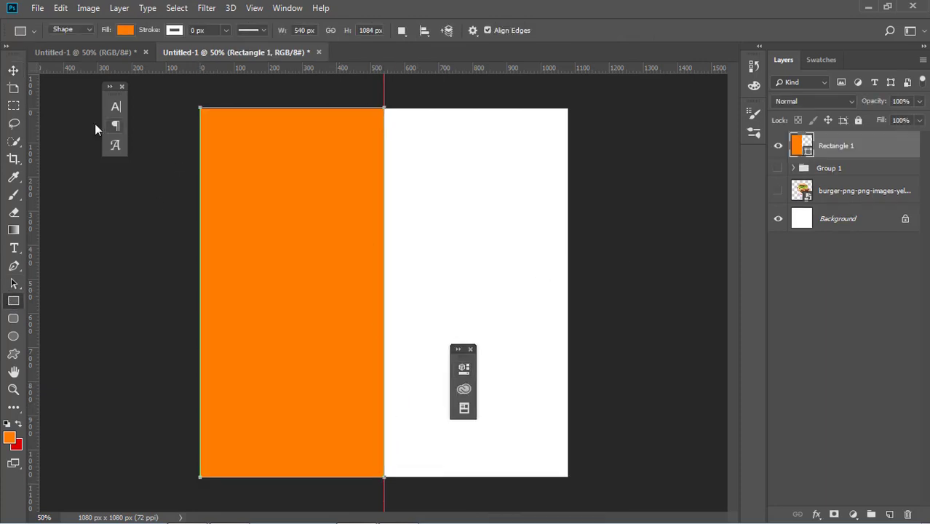
- Copy the orange rectangle onto the right half of the canvas and recolour the copy with the red background colour
{"action": "key", "text": "v"}
{"action": "left_click_drag", "start_coordinate": [294, 290], "coordinate": [463, 289]}
{"action": "double_click", "coordinate": [803, 146]}
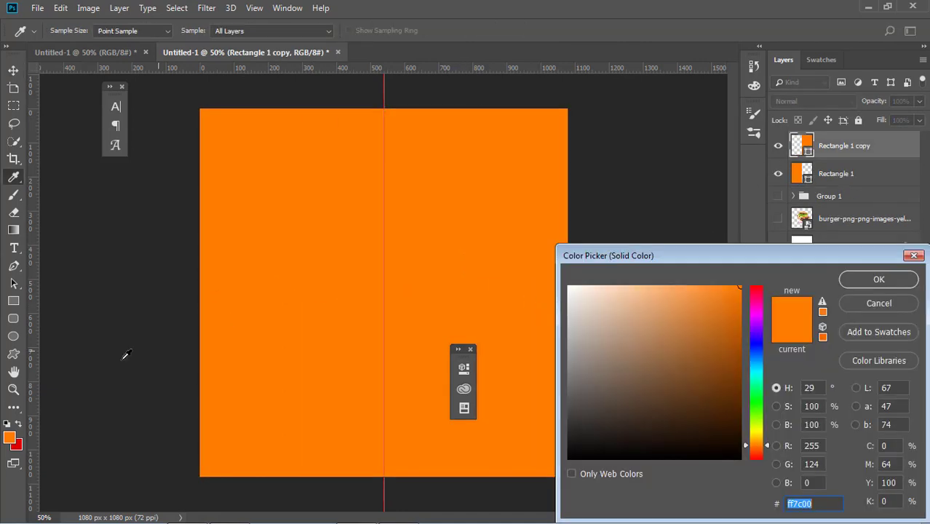
{"action": "left_click", "coordinate": [22, 441]}
{"action": "left_click", "coordinate": [880, 279]}
{"action": "left_click", "coordinate": [628, 330]}
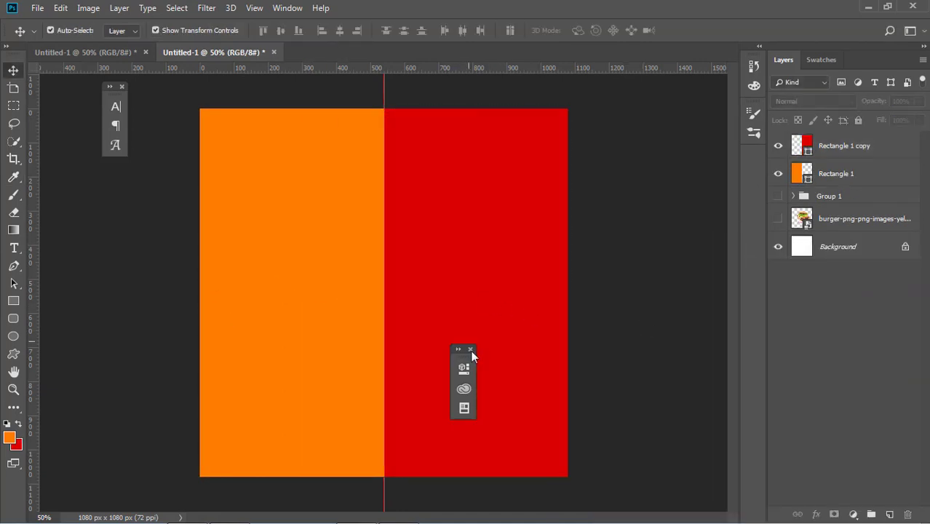
{"action": "left_click", "coordinate": [471, 349]}
{"action": "left_click", "coordinate": [343, 288]}
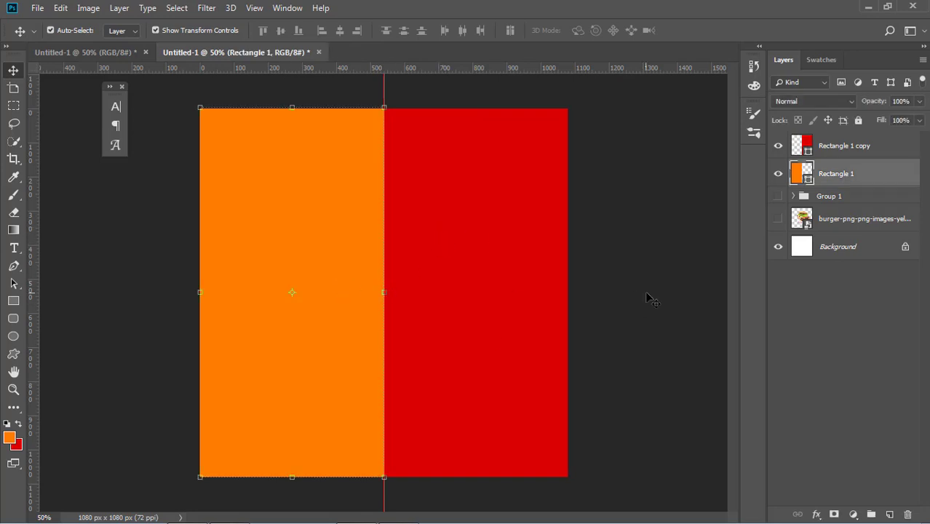
{"action": "left_click_drag", "start_coordinate": [548, 284], "coordinate": [543, 285]}
{"action": "left_click_drag", "start_coordinate": [341, 286], "coordinate": [344, 284]}
{"action": "left_click", "coordinate": [650, 283]}
{"action": "left_click", "coordinate": [484, 276]}
{"action": "left_click", "coordinate": [695, 246]}
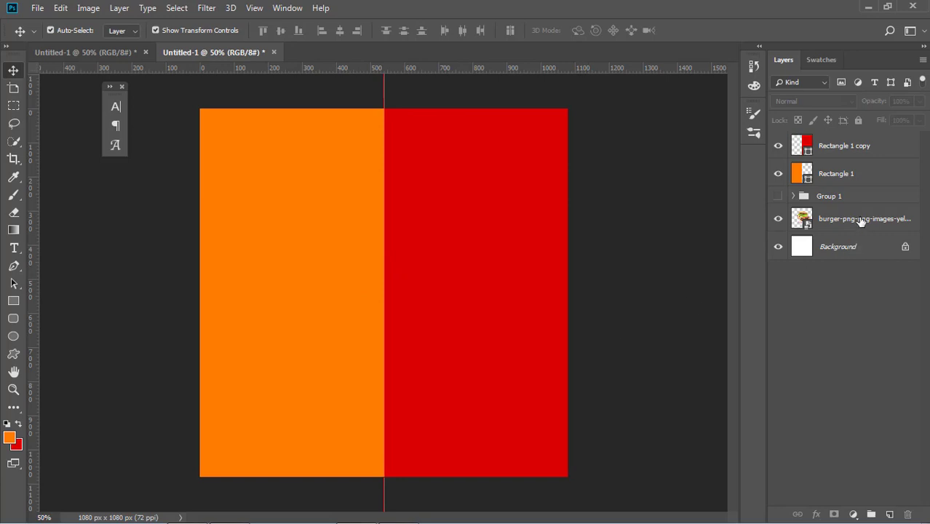
- Bring the burger layer above both rectangles and position the burger near the middle of the canvas
{"action": "left_click_drag", "start_coordinate": [861, 221], "coordinate": [859, 146]}
{"action": "left_click_drag", "start_coordinate": [385, 270], "coordinate": [420, 322]}
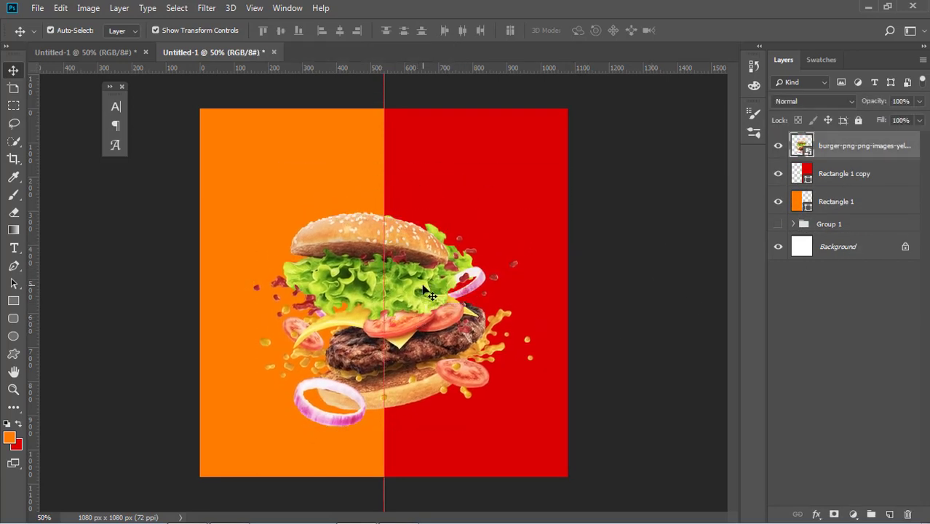
- Duplicate the burger layer within the same document
{"action": "right_click", "coordinate": [837, 150]}
{"action": "left_click", "coordinate": [704, 47]}
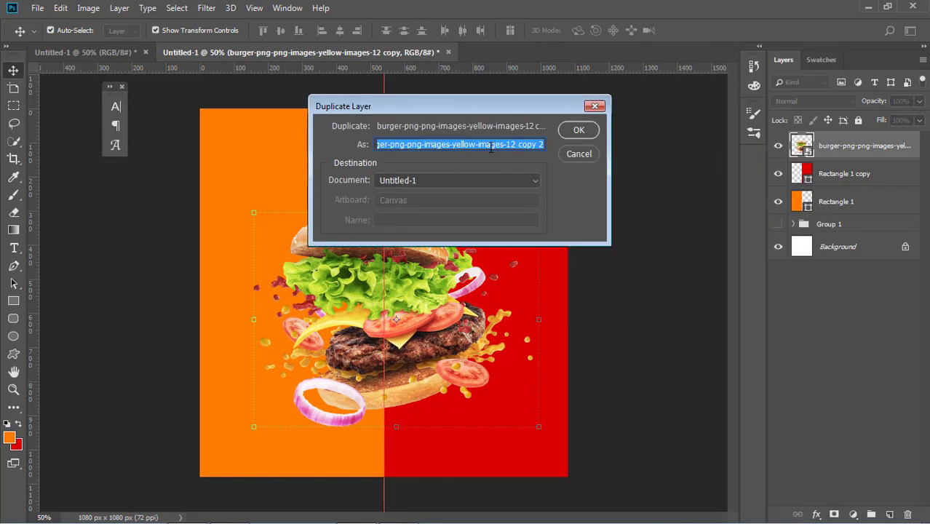
{"action": "left_click", "coordinate": [579, 130]}
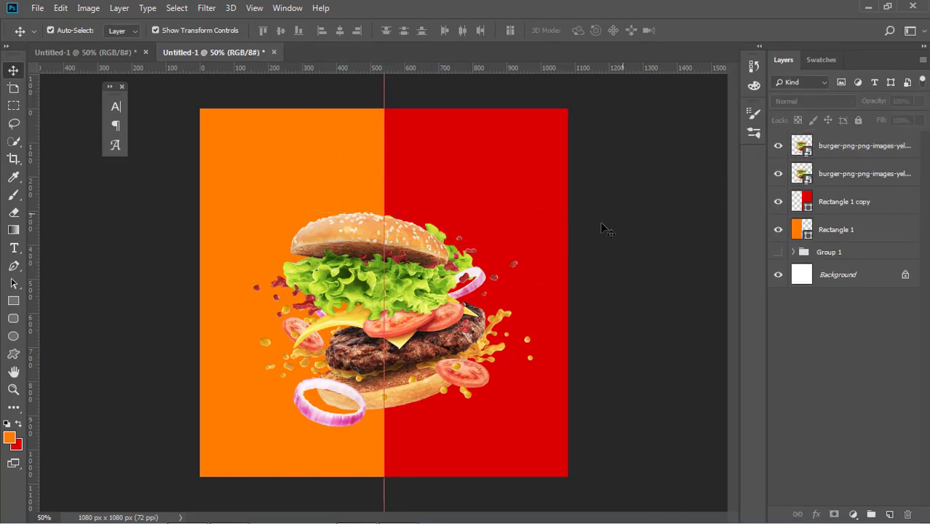
- Turn the lower burger copy completely black with a Hue/Saturation adjustment and check it with the upper burger hidden
{"action": "left_click", "coordinate": [838, 173]}
{"action": "left_click", "coordinate": [88, 8]}
{"action": "mouse_move", "coordinate": [116, 44]}
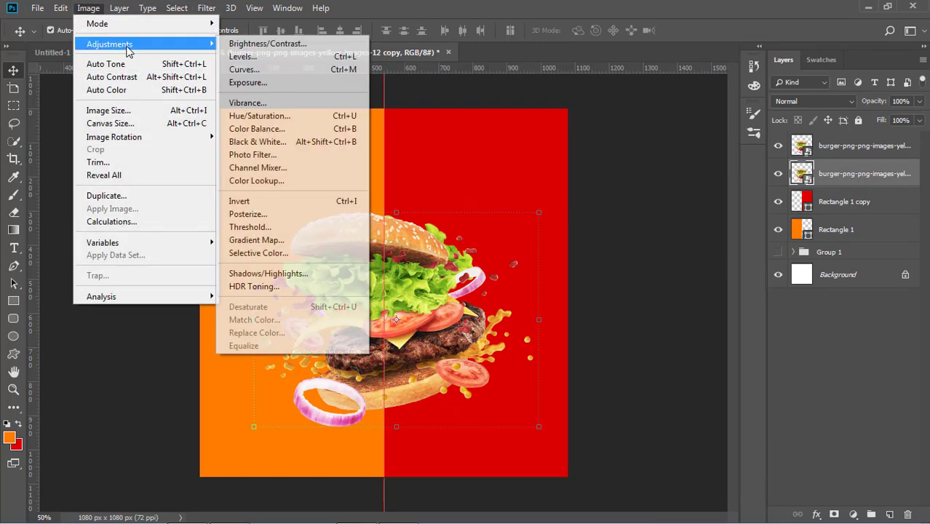
{"action": "left_click", "coordinate": [260, 116]}
{"action": "left_click_drag", "start_coordinate": [430, 243], "coordinate": [347, 243]}
{"action": "left_click", "coordinate": [587, 108]}
{"action": "left_click", "coordinate": [778, 147]}
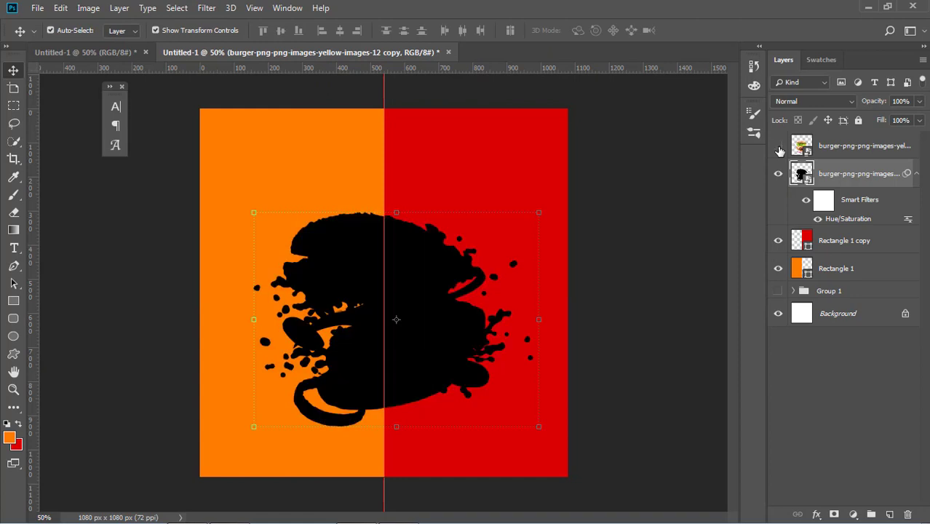
{"action": "left_click", "coordinate": [778, 146]}
- Nudge the black burger copy slightly downward so it forms a shadow beneath the burger
{"action": "left_click", "coordinate": [822, 171]}
{"action": "key", "text": "Down"}
{"action": "key", "text": "Down"}
{"action": "key", "text": "Down"}
{"action": "key", "text": "Down"}
{"action": "key", "text": "Down"}
{"action": "key", "text": "Down"}
{"action": "key", "text": "Down"}
{"action": "key", "text": "Down"}
{"action": "key", "text": "Down"}
{"action": "key", "text": "Down"}
{"action": "key", "text": "Down"}
{"action": "key", "text": "Down"}
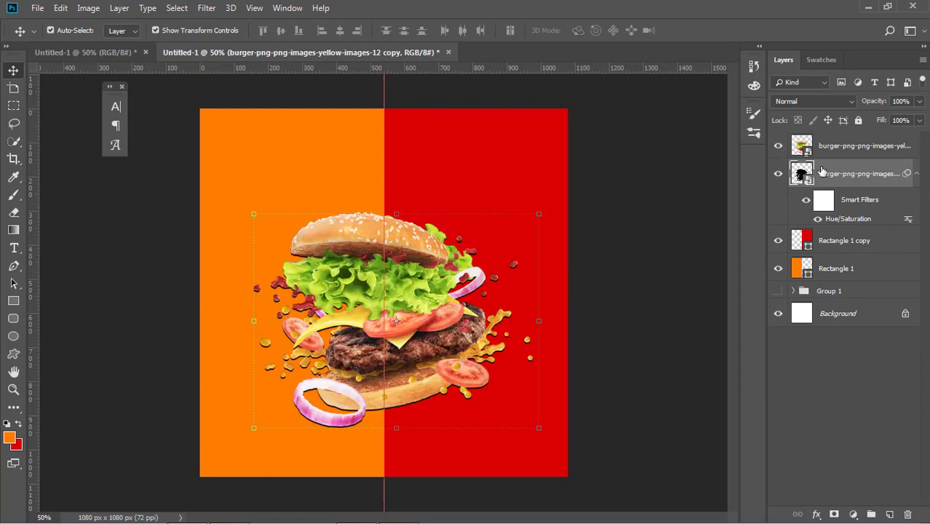
{"action": "left_click", "coordinate": [691, 195]}
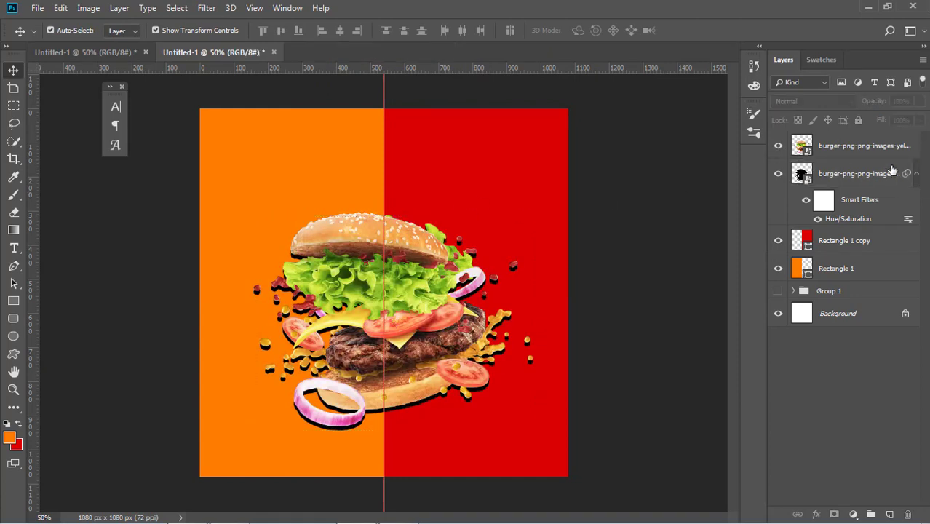
- Apply a Gaussian Blur with a 4.3 pixel radius to the black burger shadow layer
{"action": "left_click", "coordinate": [862, 171]}
{"action": "left_click", "coordinate": [207, 8]}
{"action": "mouse_move", "coordinate": [260, 158]}
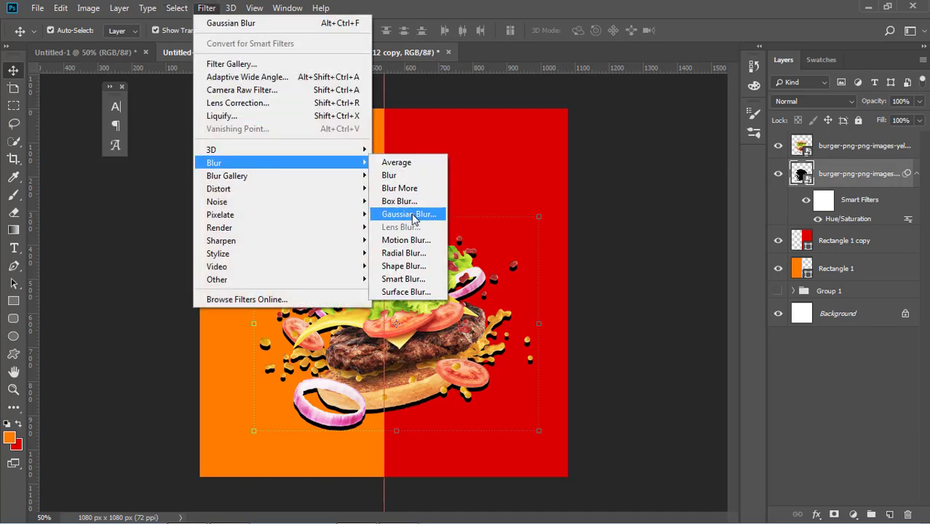
{"action": "left_click", "coordinate": [408, 212]}
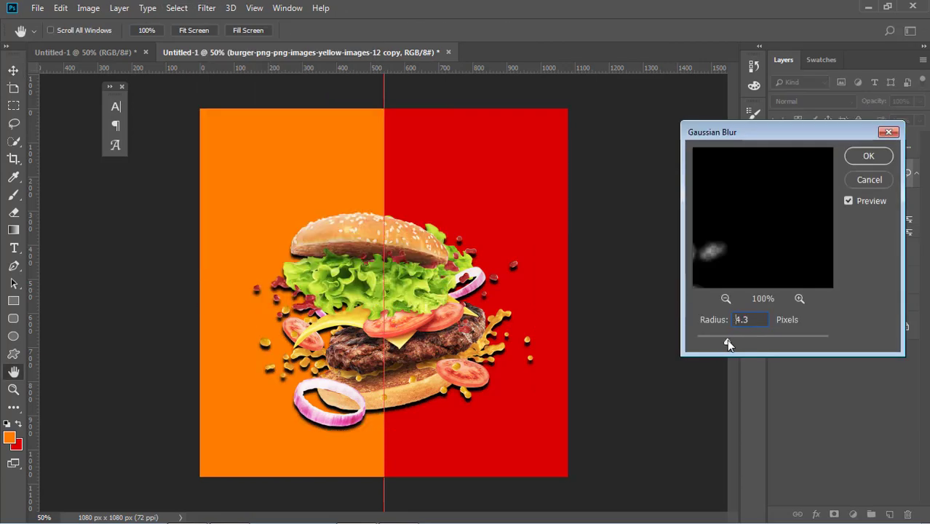
{"action": "left_click", "coordinate": [869, 156]}
- Lower the burger shadow layer's opacity to 48%
{"action": "left_click", "coordinate": [919, 101]}
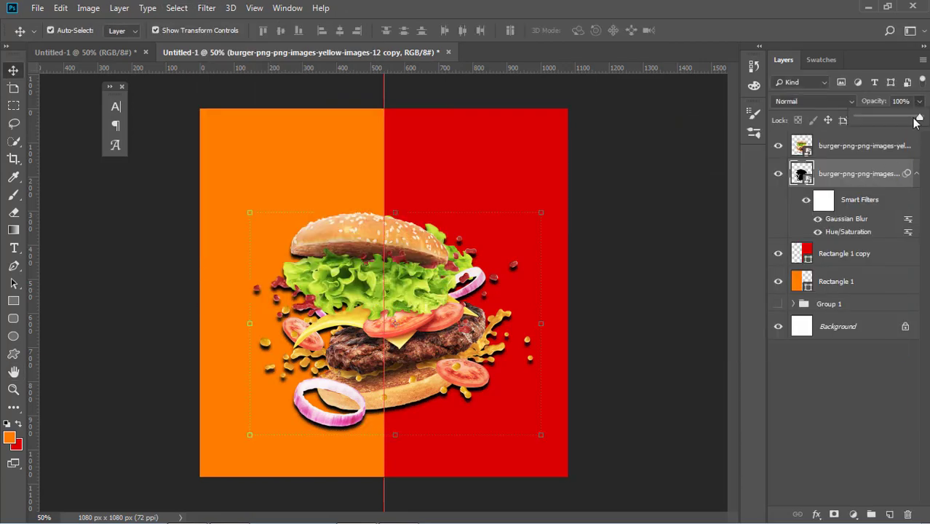
{"action": "left_click_drag", "start_coordinate": [919, 120], "coordinate": [887, 119]}
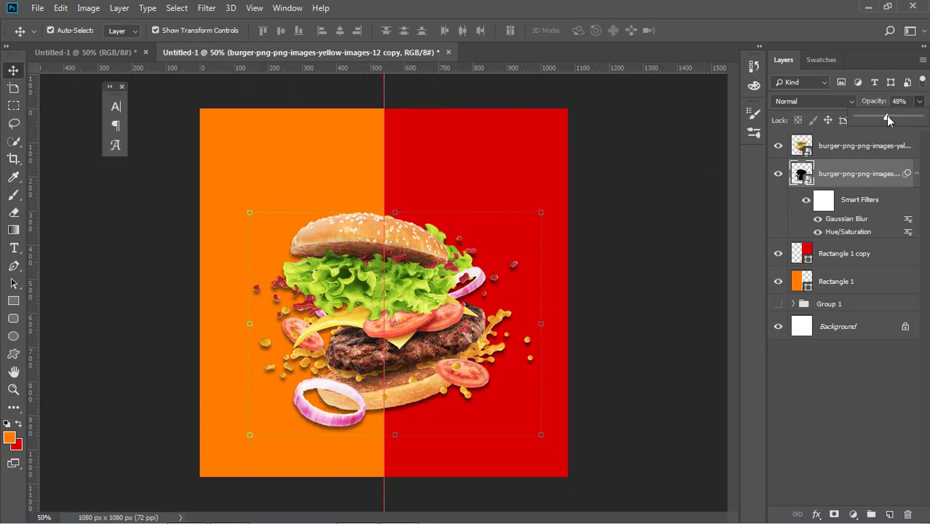
{"action": "left_click", "coordinate": [591, 228]}
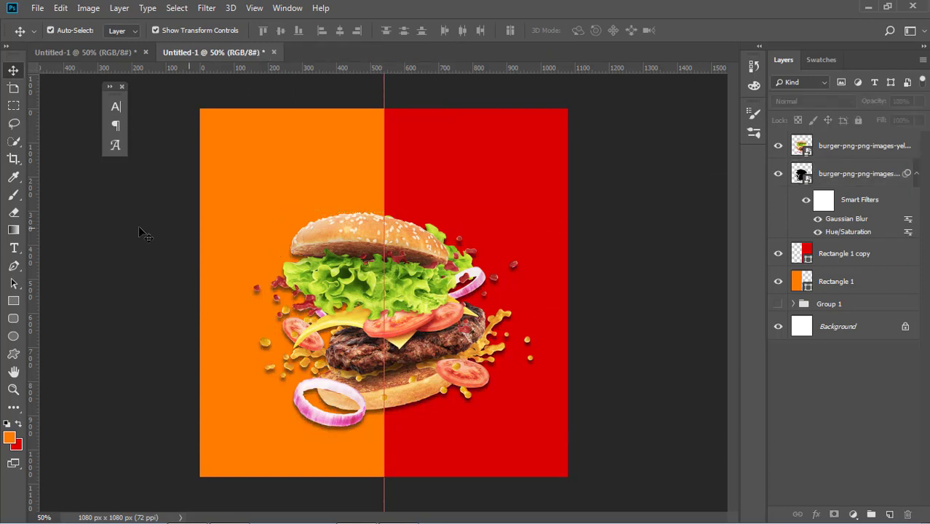
- Configure the Pen tool to create shapes with no fill and a stroke width of 0
{"action": "left_click", "coordinate": [13, 265]}
{"action": "left_click", "coordinate": [125, 30]}
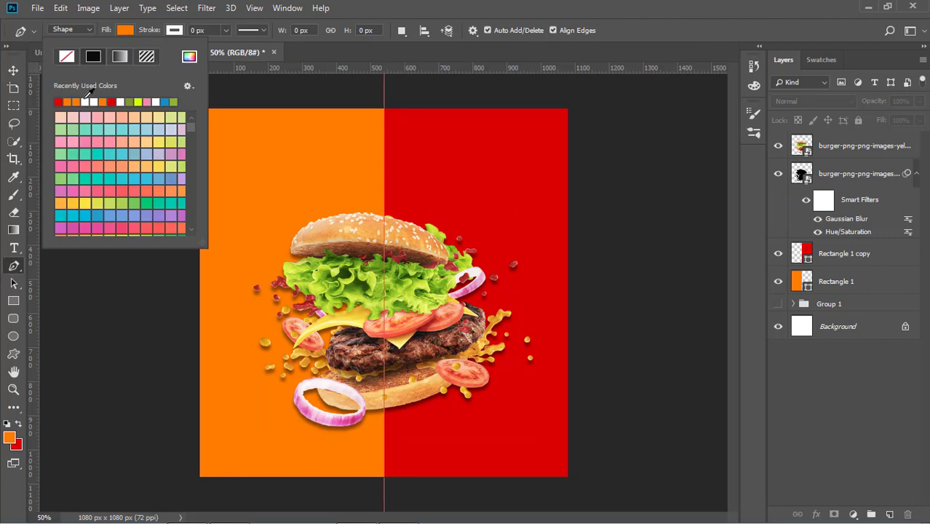
{"action": "left_click", "coordinate": [67, 56]}
{"action": "left_click", "coordinate": [226, 31]}
{"action": "left_click", "coordinate": [198, 29]}
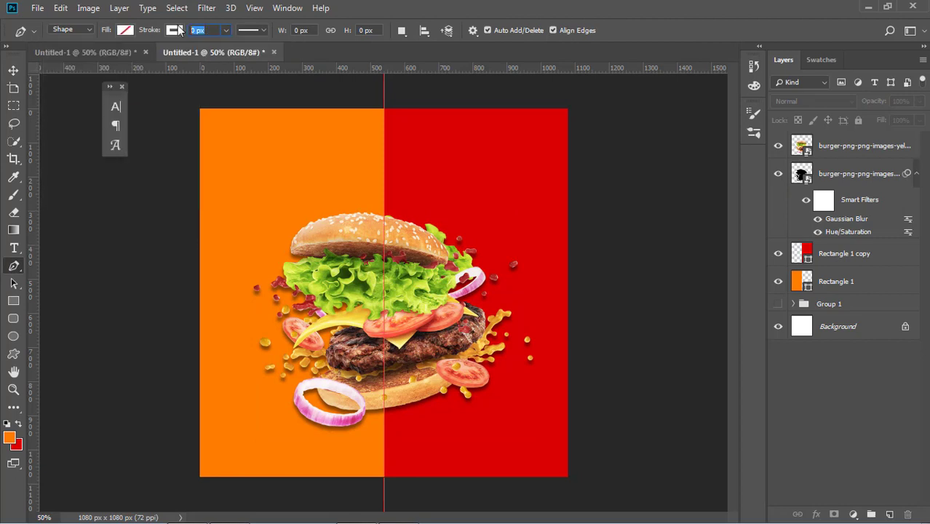
{"action": "type", "text": "0"}
{"action": "left_click", "coordinate": [13, 70]}
{"action": "left_click", "coordinate": [13, 265]}
- Draw a curved line about 190 by 306 px around the burger's upper left and give it a 5.07 px stroke
{"action": "left_click", "coordinate": [227, 313]}
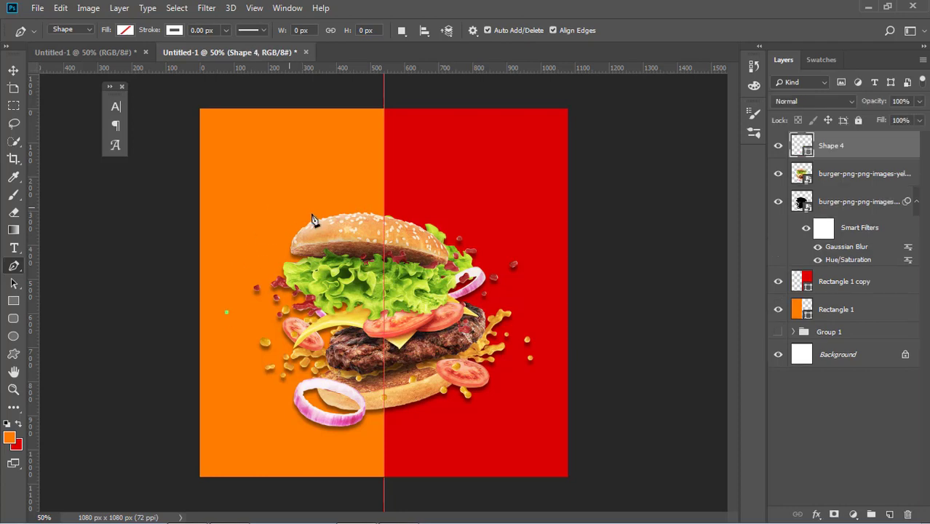
{"action": "left_click_drag", "start_coordinate": [289, 208], "coordinate": [369, 186]}
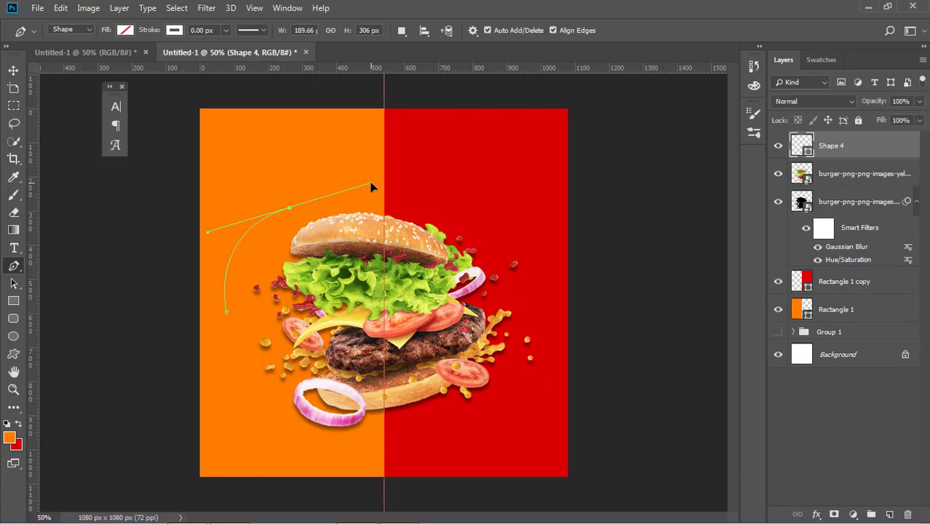
{"action": "left_click_drag", "start_coordinate": [226, 30], "coordinate": [239, 46]}
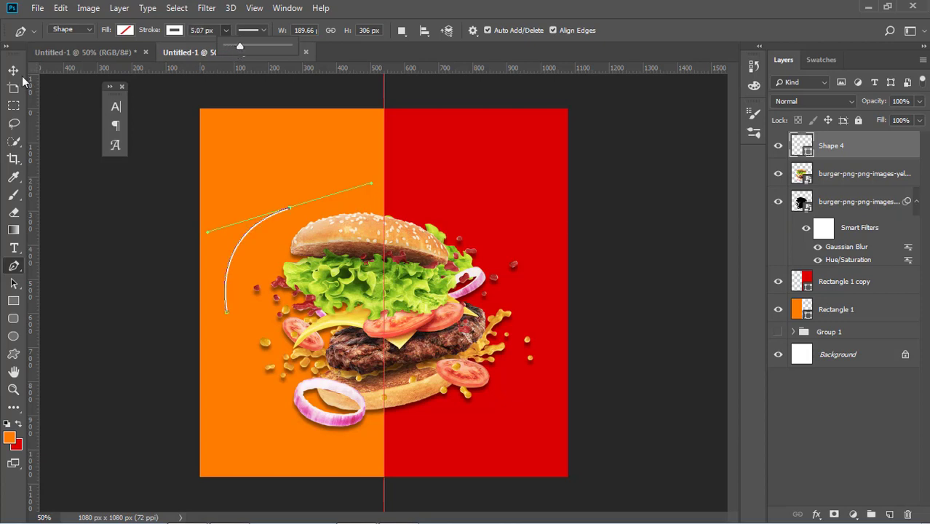
{"action": "key", "text": "v"}
{"action": "left_click", "coordinate": [82, 189]}
{"action": "left_click", "coordinate": [267, 220]}
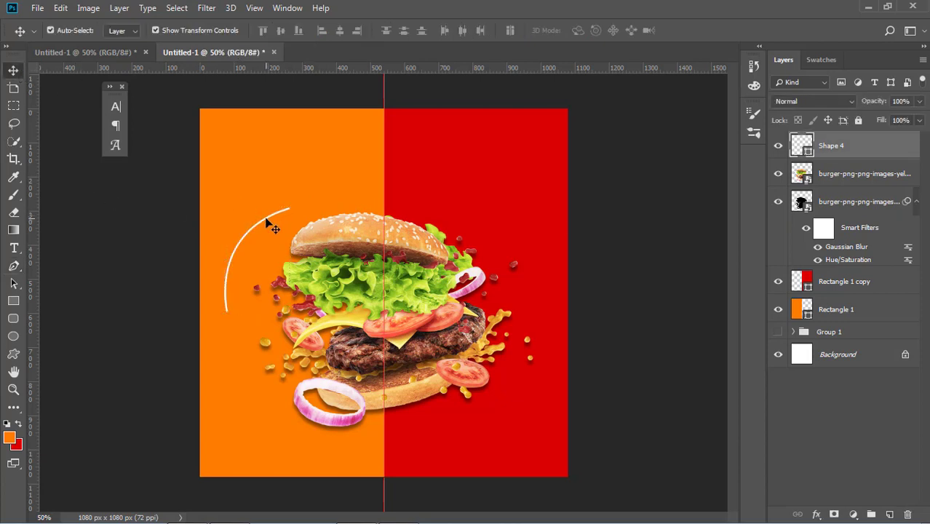
- Duplicate the curved line layer and nudge the copy right and slightly down to make a parallel inner arc
{"action": "right_click", "coordinate": [877, 153]}
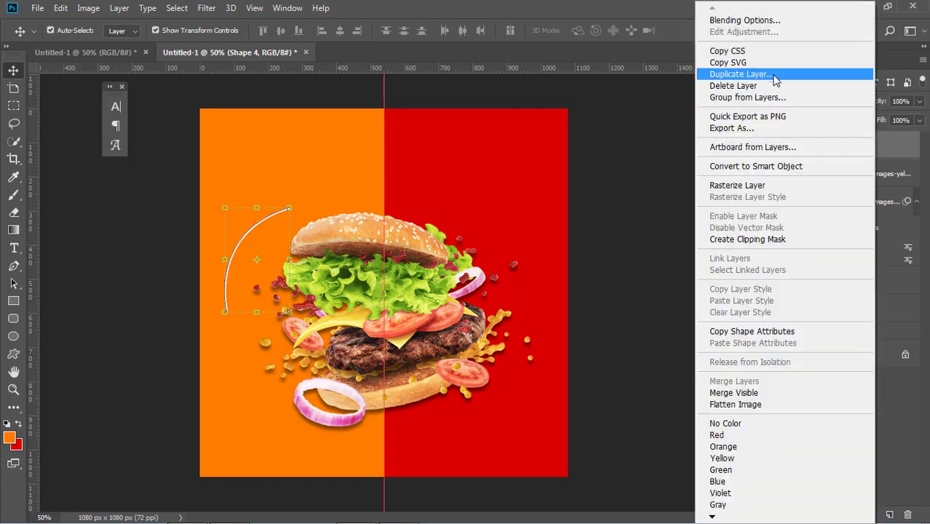
{"action": "left_click", "coordinate": [773, 76]}
{"action": "left_click", "coordinate": [577, 128]}
{"action": "key", "text": "Right"}
{"action": "key", "text": "Right"}
{"action": "key", "text": "Right"}
{"action": "key", "text": "Right"}
{"action": "key", "text": "Right"}
{"action": "key", "text": "Right"}
{"action": "key", "text": "Right"}
{"action": "key", "text": "Right"}
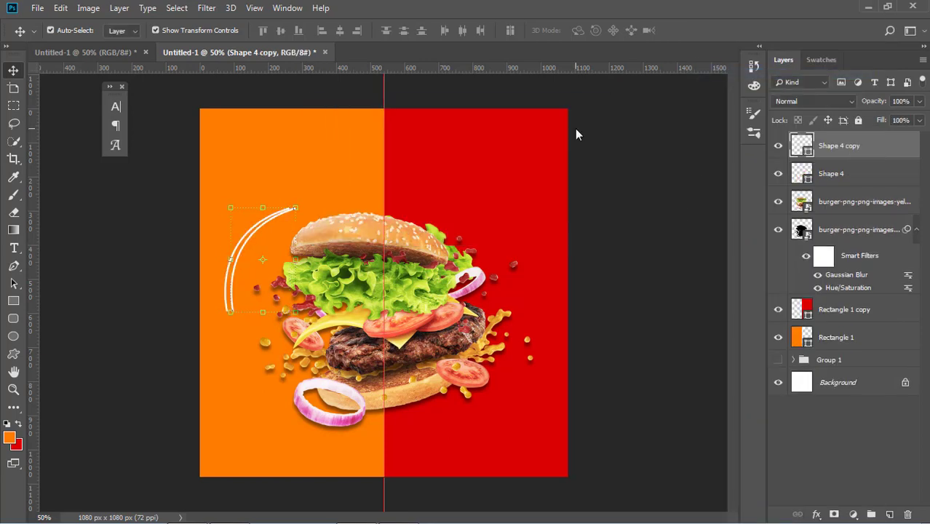
{"action": "key", "text": "Down"}
{"action": "key", "text": "Down"}
{"action": "key", "text": "Down"}
{"action": "key", "text": "Down"}
{"action": "key", "text": "Down"}
{"action": "left_click", "coordinate": [606, 158]}
- Duplicate both arc layers together and shift the copied pair across to the right side of the burger
{"action": "left_click", "coordinate": [841, 150]}
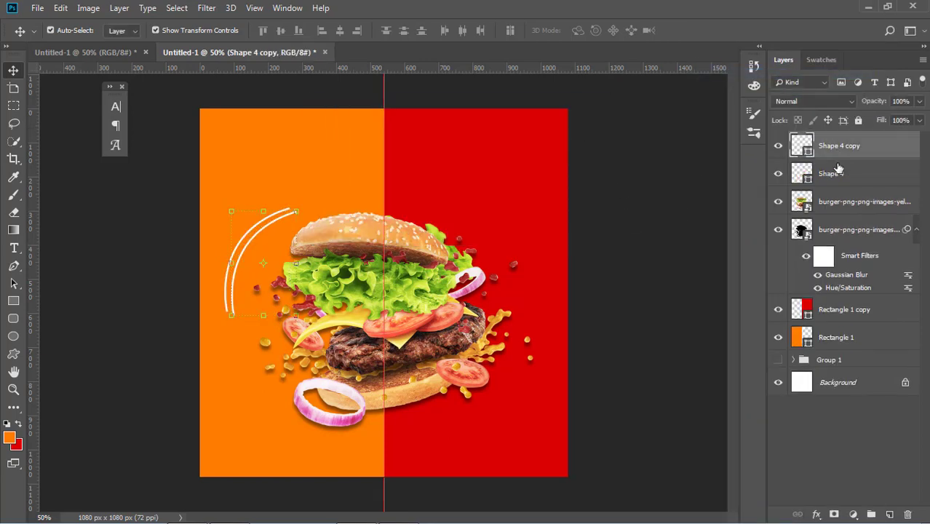
{"action": "left_click", "coordinate": [839, 173], "text": "shift"}
{"action": "key", "text": "ctrl+j"}
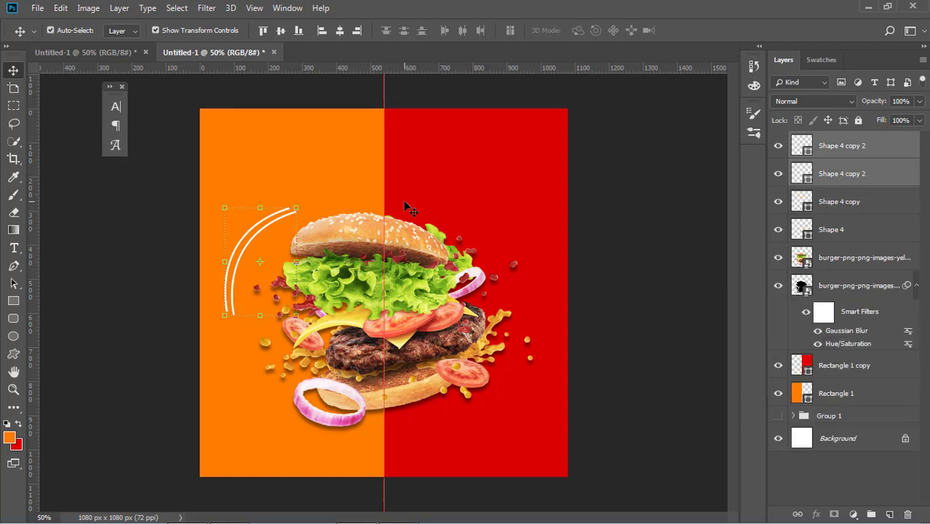
{"action": "key", "text": "shift+Right"}
{"action": "key", "text": "shift+Right"}
{"action": "key", "text": "shift+Right"}
{"action": "key", "text": "shift+Right"}
{"action": "key", "text": "shift+Right"}
{"action": "key", "text": "shift+Right"}
{"action": "key", "text": "shift+Right"}
{"action": "key", "text": "shift+Right"}
{"action": "key", "text": "shift+Right"}
{"action": "key", "text": "shift+Right"}
{"action": "key", "text": "shift+Right"}
{"action": "key", "text": "shift+Right"}
{"action": "key", "text": "shift+Right"}
{"action": "key", "text": "shift+Right"}
{"action": "key", "text": "shift+Right"}
{"action": "key", "text": "shift+Right"}
{"action": "key", "text": "shift+Right"}
{"action": "key", "text": "shift+Right"}
{"action": "key", "text": "shift+Right"}
{"action": "key", "text": "shift+Right"}
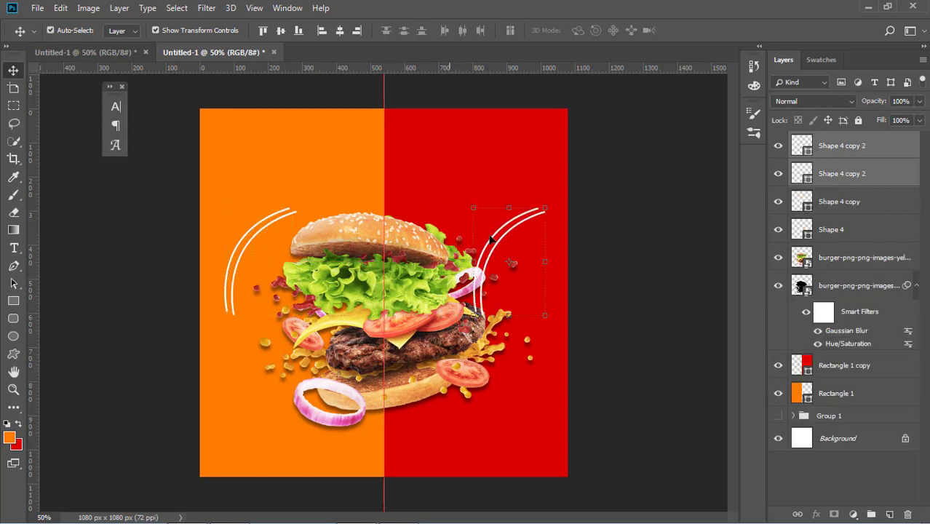
- Flip the copied arc pair horizontally and rotate it to 18.65°
{"action": "key", "text": "ctrl+t"}
{"action": "right_click", "coordinate": [503, 232]}
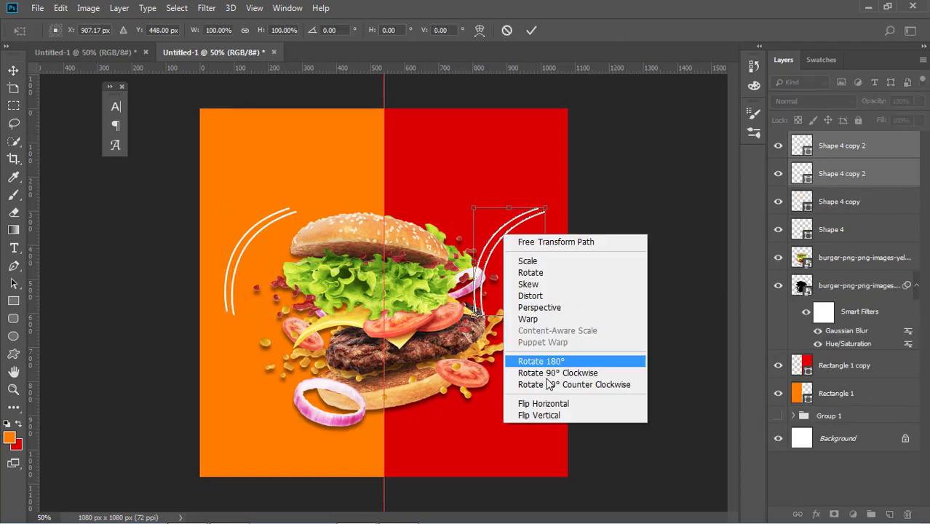
{"action": "left_click", "coordinate": [550, 402]}
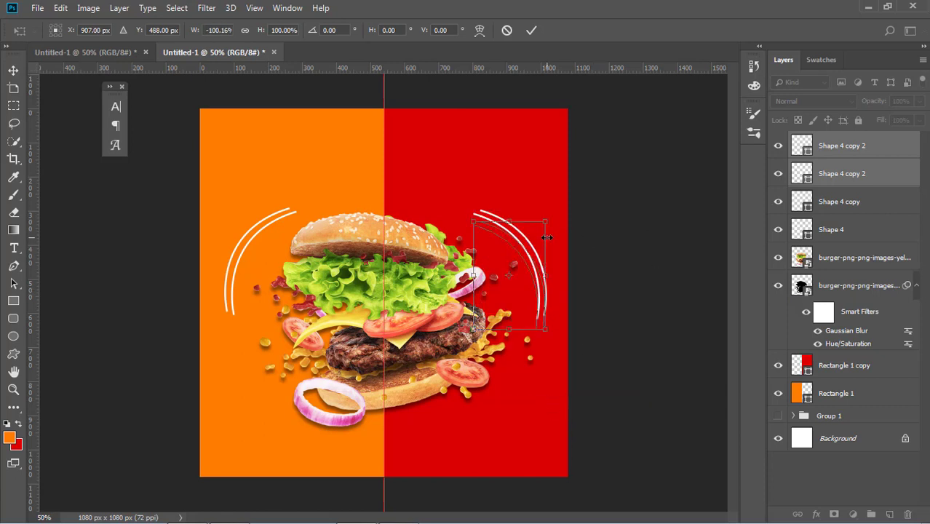
{"action": "left_click_drag", "start_coordinate": [586, 329], "coordinate": [541, 346]}
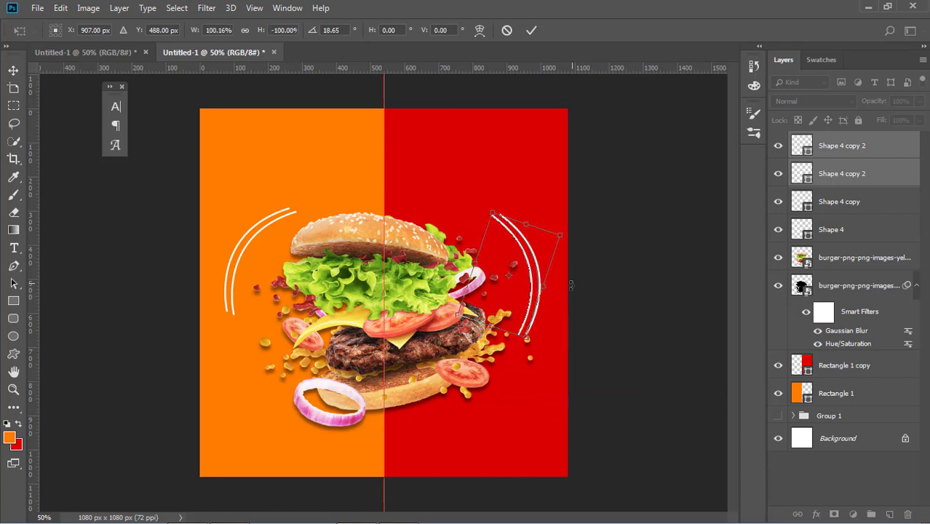
- Shift the flipped arc pair 20 px right and 150 px down beside the burger
{"action": "key", "text": "shift+Right"}
{"action": "key", "text": "shift+Right"}
{"action": "key", "text": "shift+Down"}
{"action": "key", "text": "shift+Down"}
{"action": "key", "text": "shift+Down"}
{"action": "key", "text": "shift+Down"}
{"action": "key", "text": "shift+Down"}
{"action": "key", "text": "shift+Down"}
{"action": "key", "text": "shift+Down"}
{"action": "key", "text": "shift+Down"}
{"action": "key", "text": "shift+Down"}
{"action": "key", "text": "shift+Down"}
{"action": "key", "text": "shift+Down"}
{"action": "key", "text": "shift+Down"}
{"action": "key", "text": "shift+Down"}
{"action": "key", "text": "shift+Down"}
{"action": "key", "text": "shift+Down"}
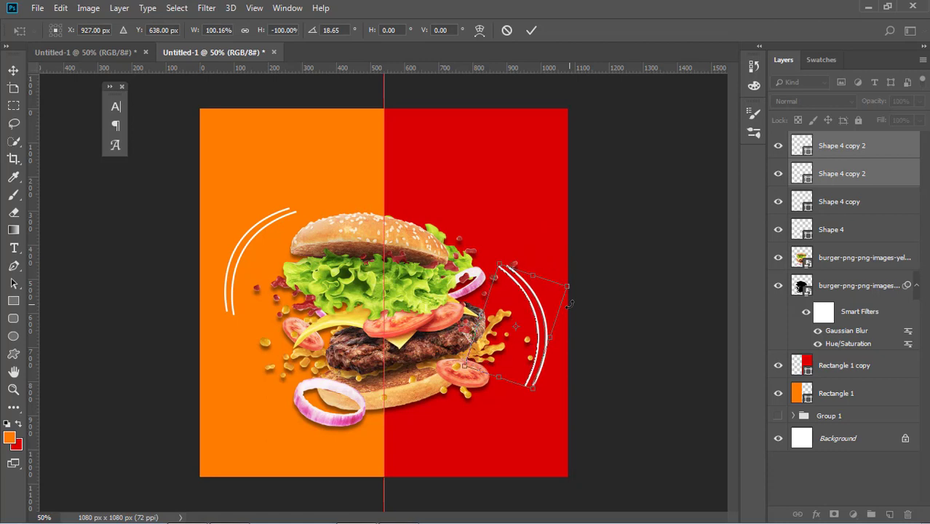
- Rotate the arc pair further to 42.67° and nudge it to about X 939 px, Y 654 px at the burger's lower right
{"action": "left_click_drag", "start_coordinate": [570, 304], "coordinate": [604, 332]}
{"action": "key", "text": "Right"}
{"action": "key", "text": "Right"}
{"action": "key", "text": "Right"}
{"action": "key", "text": "Right"}
{"action": "key", "text": "Right"}
{"action": "key", "text": "Right"}
{"action": "key", "text": "Right"}
{"action": "key", "text": "Right"}
{"action": "key", "text": "Right"}
{"action": "key", "text": "Right"}
{"action": "key", "text": "Right"}
{"action": "key", "text": "Right"}
{"action": "key", "text": "Right"}
{"action": "key", "text": "Right"}
{"action": "key", "text": "Right"}
{"action": "key", "text": "Right"}
{"action": "key", "text": "Down"}
{"action": "key", "text": "Down"}
{"action": "key", "text": "Down"}
{"action": "key", "text": "Down"}
{"action": "key", "text": "Down"}
{"action": "key", "text": "Down"}
{"action": "key", "text": "Down"}
{"action": "key", "text": "Down"}
{"action": "key", "text": "Down"}
{"action": "key", "text": "Down"}
{"action": "key", "text": "Down"}
{"action": "key", "text": "Down"}
{"action": "key", "text": "Down"}
{"action": "key", "text": "Down"}
{"action": "key", "text": "Down"}
{"action": "key", "text": "Down"}
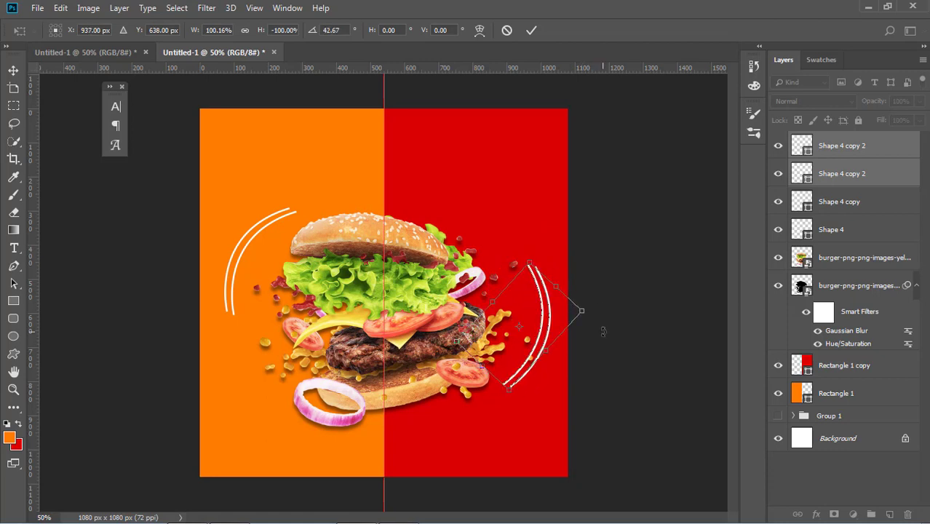
{"action": "key", "text": "Left"}
{"action": "key", "text": "Left"}
{"action": "key", "text": "Left"}
{"action": "key", "text": "Left"}
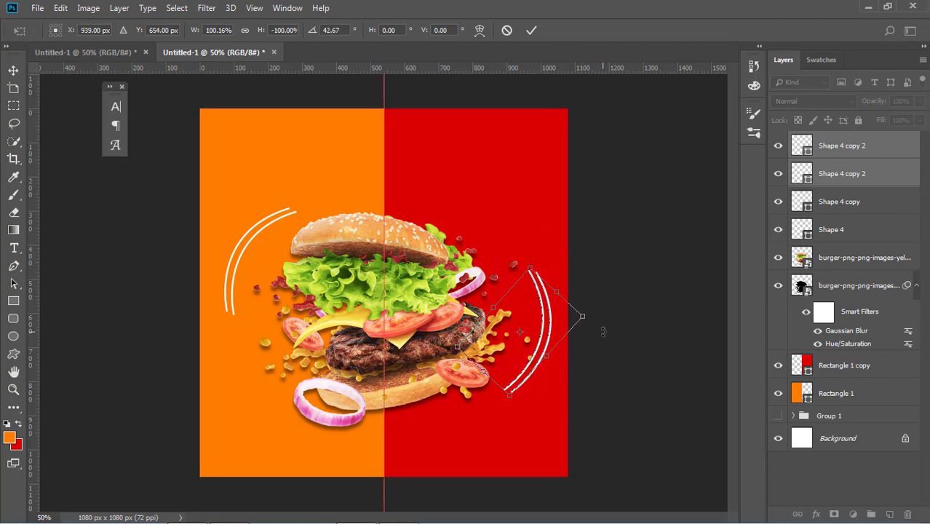
{"action": "key", "text": "Return"}
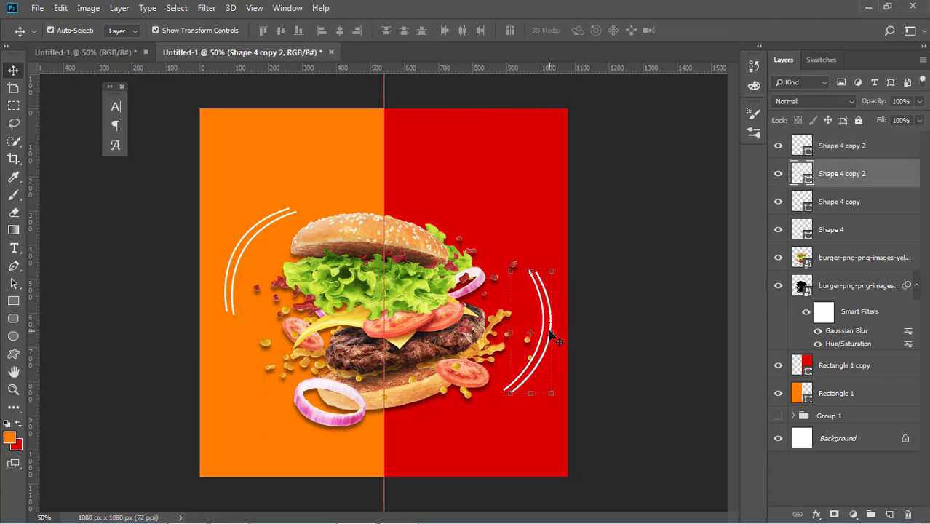
{"action": "left_click", "coordinate": [582, 292]}
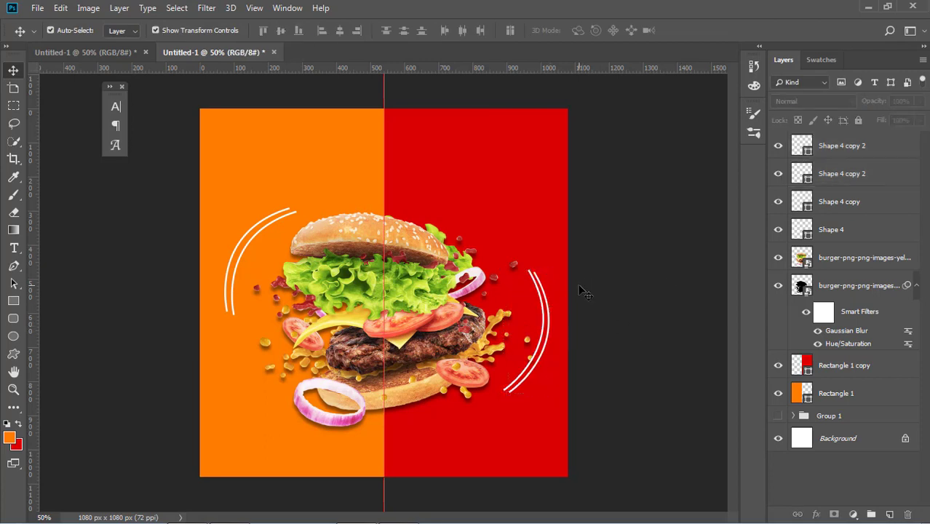
- Draw a thin curved line about 226 by 71 px above the burger's upper right and give it a 1.87 px stroke
{"action": "left_click", "coordinate": [415, 232]}
{"action": "left_click", "coordinate": [575, 234]}
{"action": "left_click", "coordinate": [14, 266]}
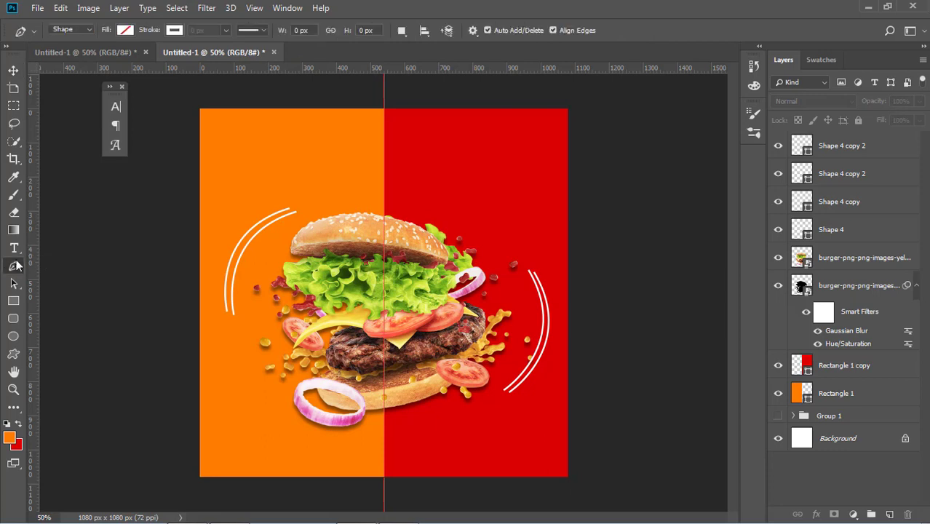
{"action": "left_click", "coordinate": [398, 204]}
{"action": "left_click_drag", "start_coordinate": [474, 227], "coordinate": [493, 256]}
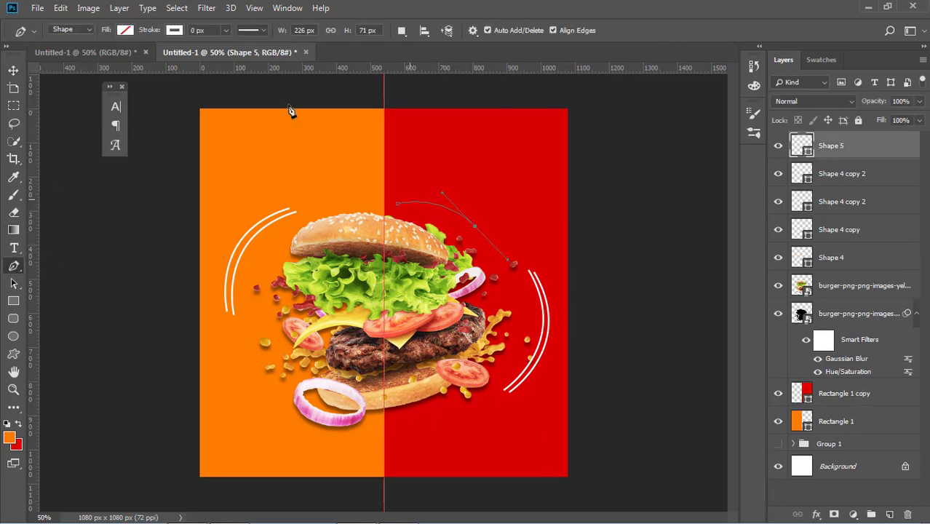
{"action": "left_click", "coordinate": [226, 29]}
{"action": "left_click_drag", "start_coordinate": [235, 47], "coordinate": [236, 46]}
{"action": "left_click", "coordinate": [14, 70]}
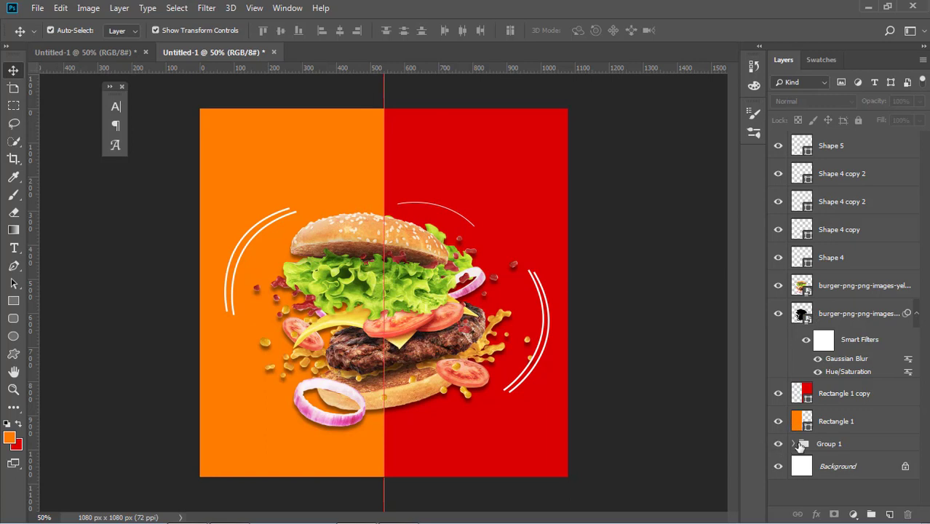
- Move the contact details group above both background rectangles and shift it down to the canvas's lower right edge
{"action": "left_click_drag", "start_coordinate": [800, 447], "coordinate": [826, 386]}
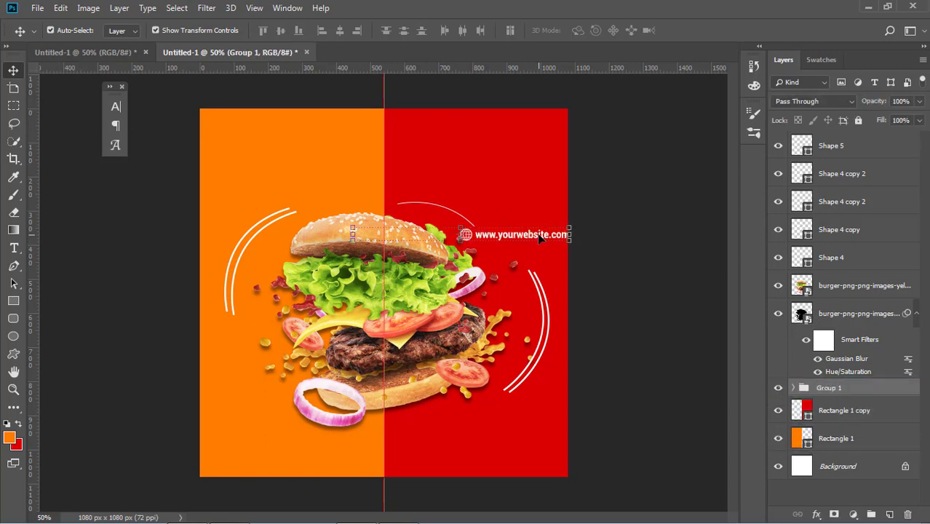
{"action": "key", "text": "shift+Down"}
{"action": "key", "text": "shift+Down"}
{"action": "key", "text": "shift+Down"}
{"action": "key", "text": "shift+Down"}
{"action": "key", "text": "shift+Down"}
{"action": "key", "text": "shift+Down"}
{"action": "key", "text": "shift+Down"}
{"action": "key", "text": "shift+Down"}
{"action": "key", "text": "shift+Down"}
{"action": "key", "text": "shift+Down"}
{"action": "key", "text": "shift+Down"}
{"action": "key", "text": "shift+Down"}
{"action": "key", "text": "shift+Down"}
{"action": "key", "text": "shift+Down"}
{"action": "key", "text": "shift+Down"}
{"action": "key", "text": "shift+Down"}
{"action": "key", "text": "shift+Down"}
{"action": "key", "text": "shift+Down"}
{"action": "key", "text": "shift+Down"}
{"action": "key", "text": "shift+Down"}
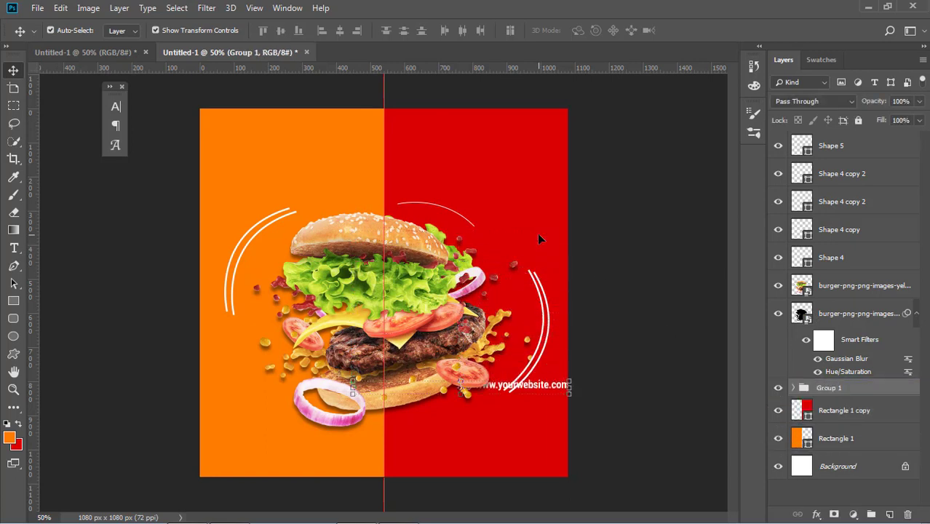
{"action": "key", "text": "shift+Down"}
{"action": "key", "text": "shift+Down"}
{"action": "key", "text": "shift+Down"}
{"action": "key", "text": "shift+Down"}
{"action": "key", "text": "shift+Down"}
{"action": "key", "text": "shift+Down"}
{"action": "key", "text": "shift+Down"}
{"action": "key", "text": "shift+Down"}
{"action": "key", "text": "shift+Down"}
{"action": "key", "text": "shift+Down"}
{"action": "key", "text": "shift+Down"}
{"action": "key", "text": "shift+Down"}
{"action": "key", "text": "shift+Down"}
{"action": "key", "text": "shift+Down"}
{"action": "key", "text": "shift+Down"}
{"action": "key", "text": "shift+Down"}
{"action": "key", "text": "shift+Down"}
{"action": "key", "text": "shift+Down"}
{"action": "key", "text": "shift+Down"}
{"action": "key", "text": "shift+Down"}
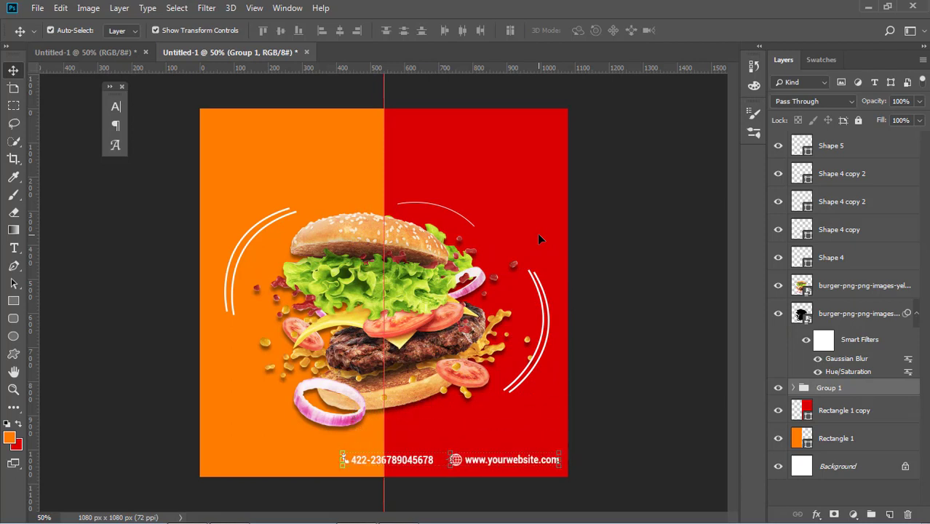
{"action": "left_click", "coordinate": [651, 301]}
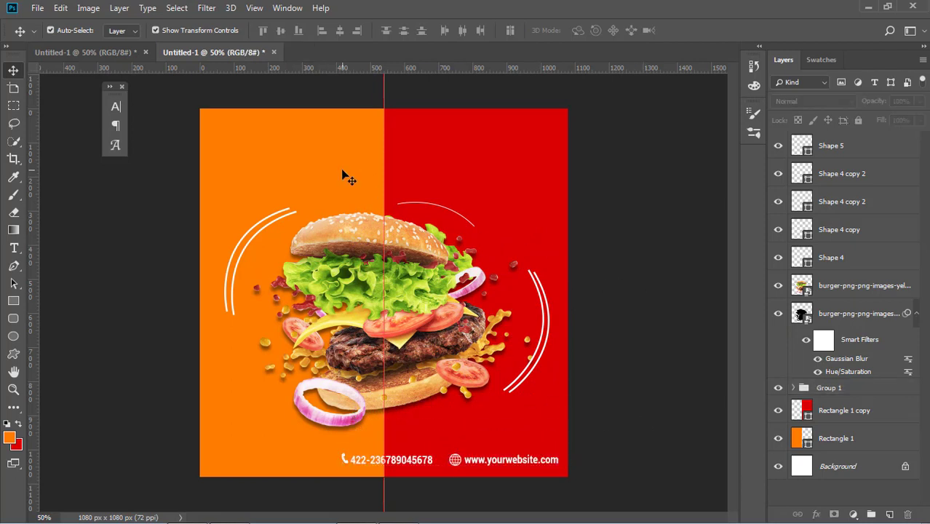
{"action": "key", "text": "u"}
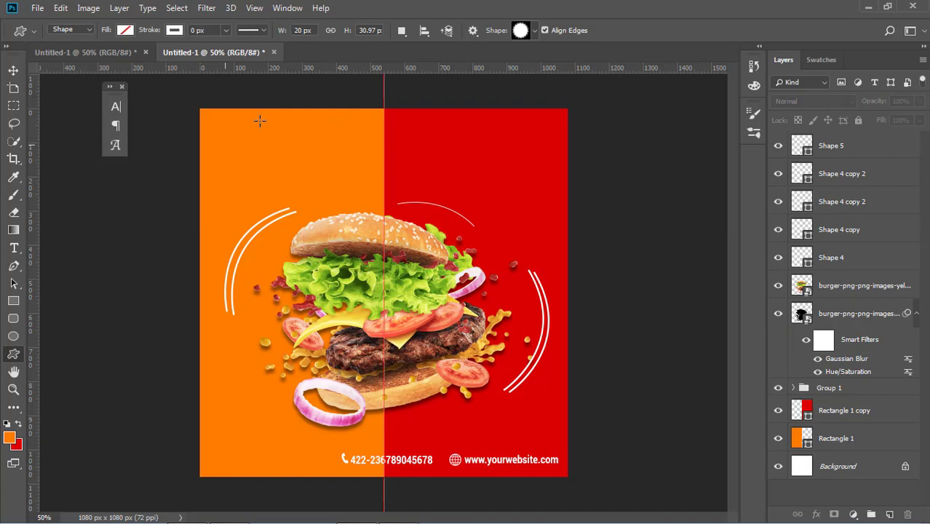
{"action": "left_click", "coordinate": [537, 32]}
{"action": "left_click", "coordinate": [532, 30]}
{"action": "left_click", "coordinate": [532, 30]}
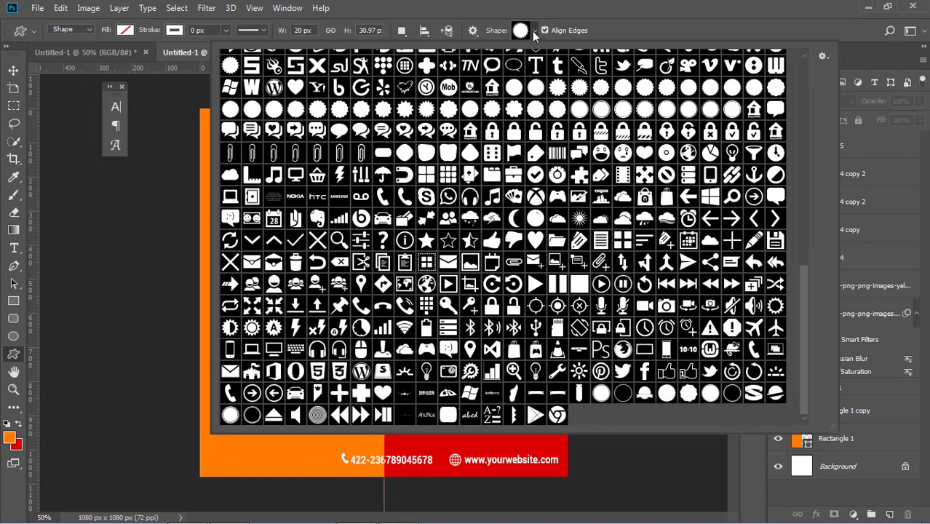
{"action": "left_click", "coordinate": [532, 31]}
{"action": "left_click", "coordinate": [486, 245]}
{"action": "left_click", "coordinate": [435, 209]}
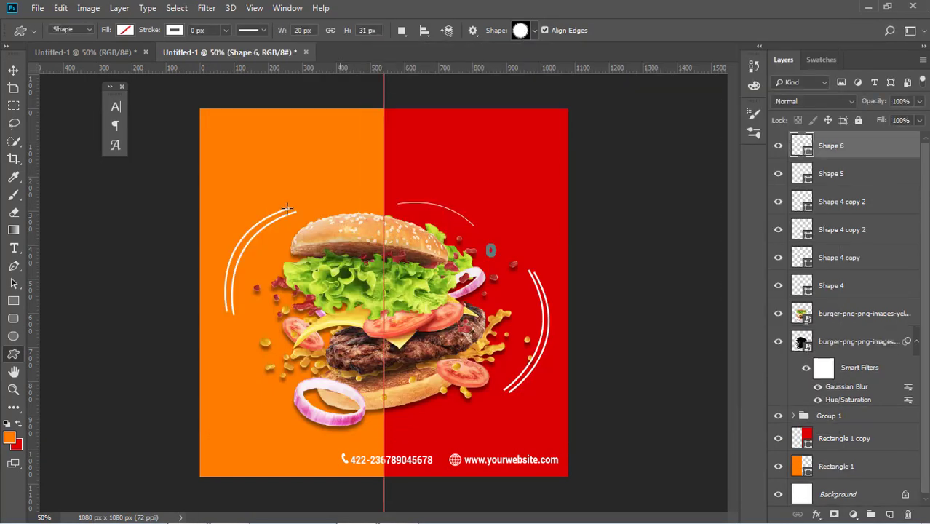
{"action": "key", "text": "v"}
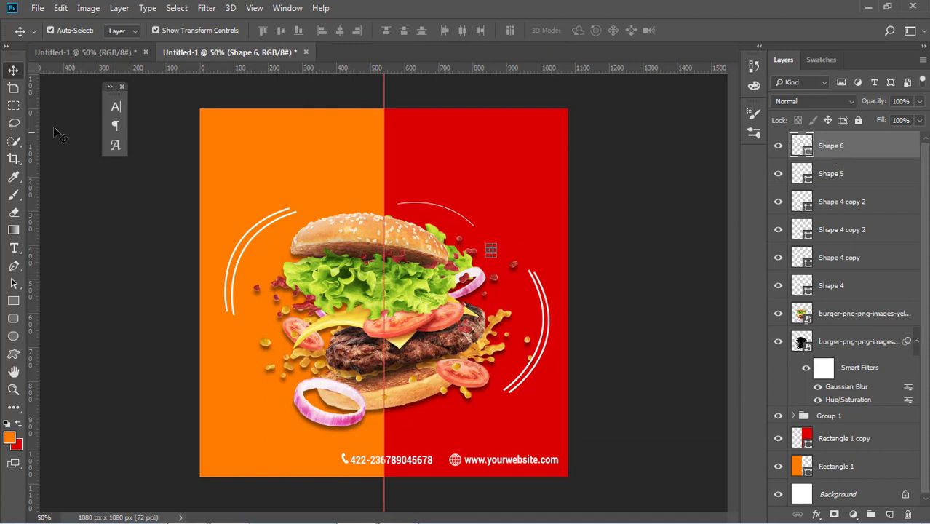
{"action": "left_click", "coordinate": [633, 258]}
{"action": "left_click", "coordinate": [825, 148]}
{"action": "key", "text": "ctrl+t"}
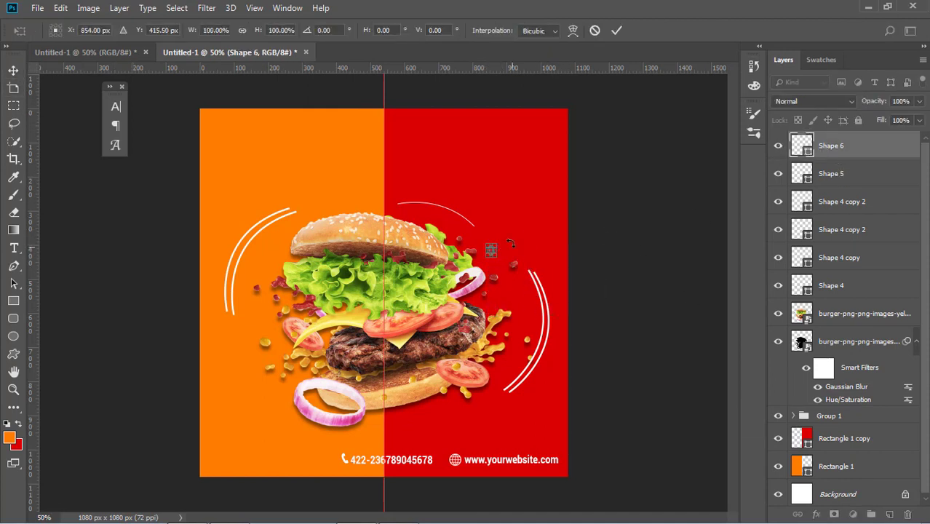
{"action": "left_click_drag", "start_coordinate": [493, 245], "coordinate": [428, 275]}
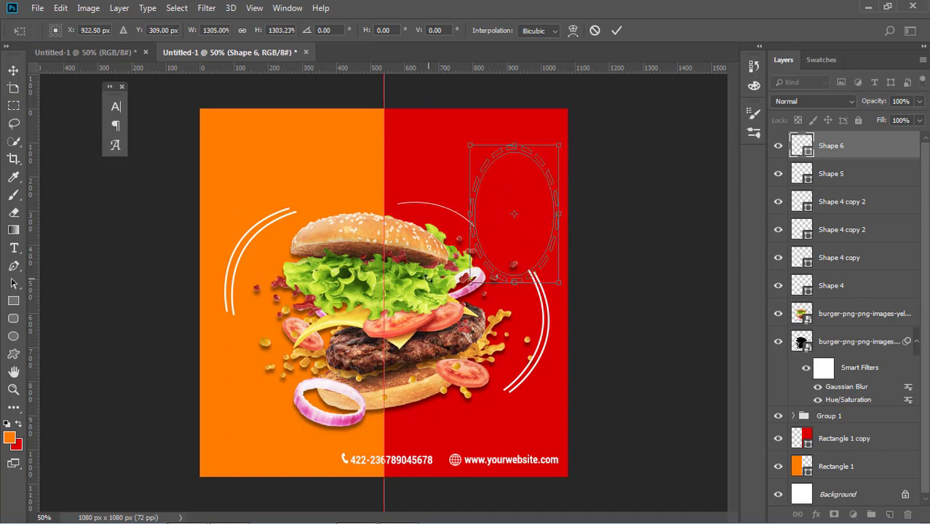
{"action": "key", "text": "Return"}
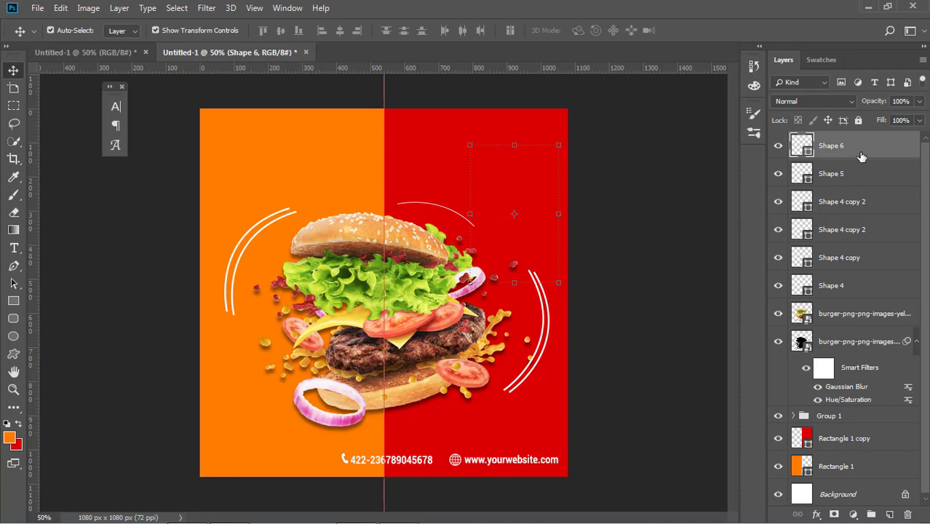
{"action": "key", "text": "Delete"}
- Set the foreground colour to white (ffffff)
{"action": "left_click", "coordinate": [10, 437]}
{"action": "left_click_drag", "start_coordinate": [591, 306], "coordinate": [520, 261]}
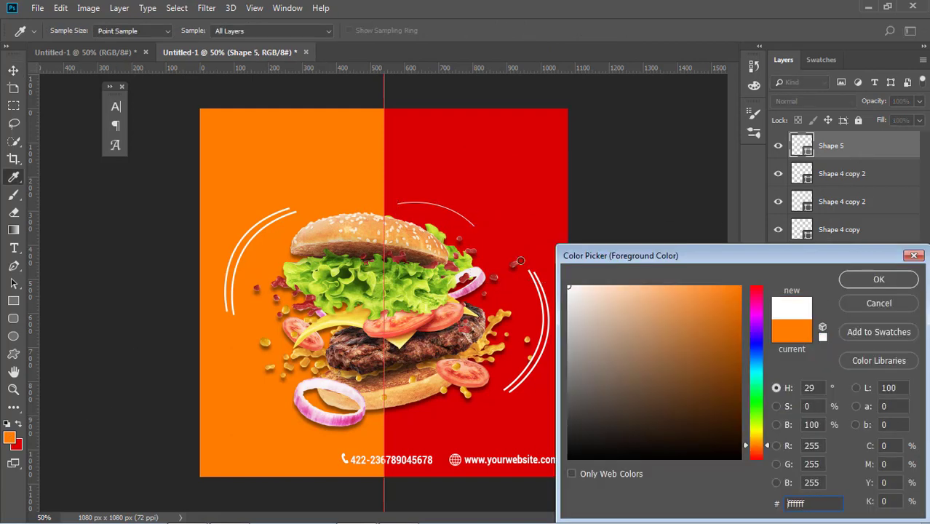
{"action": "left_click", "coordinate": [880, 280]}
{"action": "left_click", "coordinate": [13, 354]}
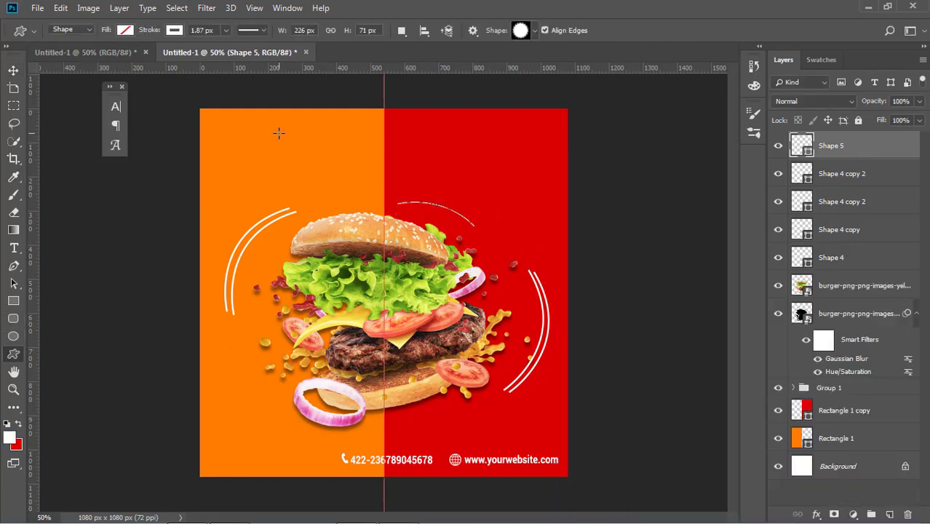
{"action": "left_click_drag", "start_coordinate": [277, 132], "coordinate": [339, 186]}
{"action": "key", "text": "Delete"}
{"action": "left_click_drag", "start_coordinate": [268, 147], "coordinate": [362, 239]}
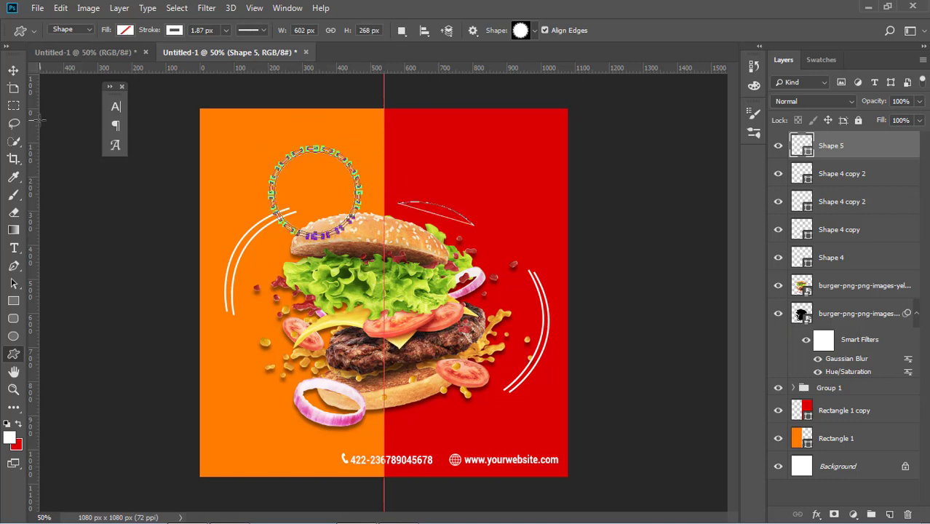
{"action": "left_click", "coordinate": [12, 71]}
{"action": "left_click", "coordinate": [353, 172]}
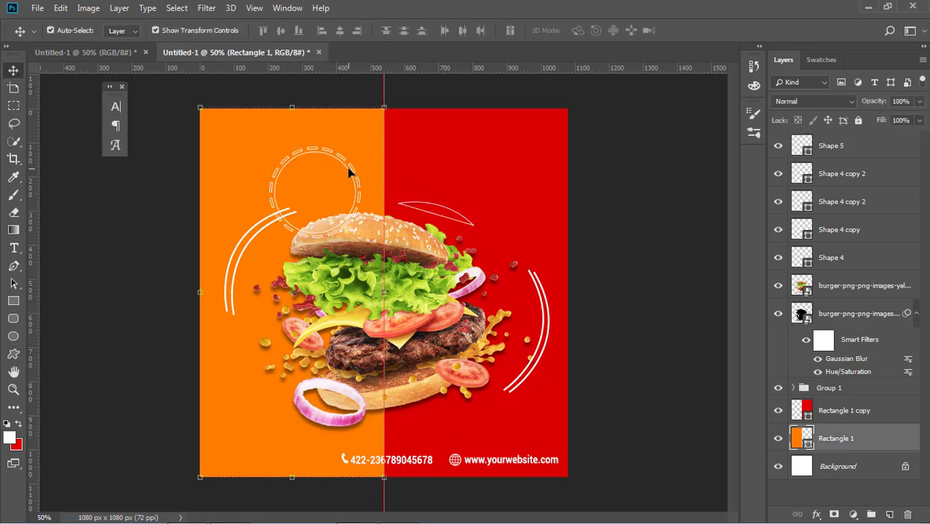
{"action": "left_click", "coordinate": [872, 155]}
{"action": "left_click", "coordinate": [566, 231]}
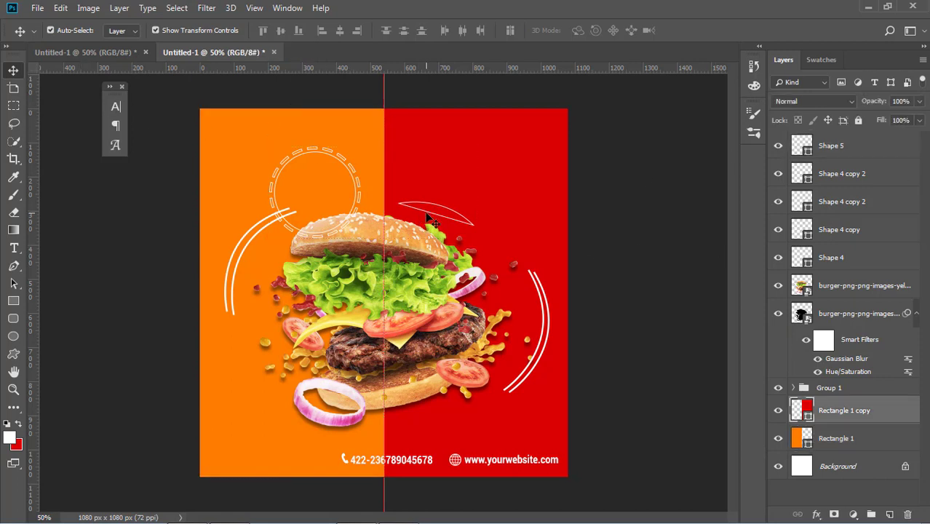
{"action": "key", "text": "ctrl+z"}
{"action": "left_click", "coordinate": [602, 234]}
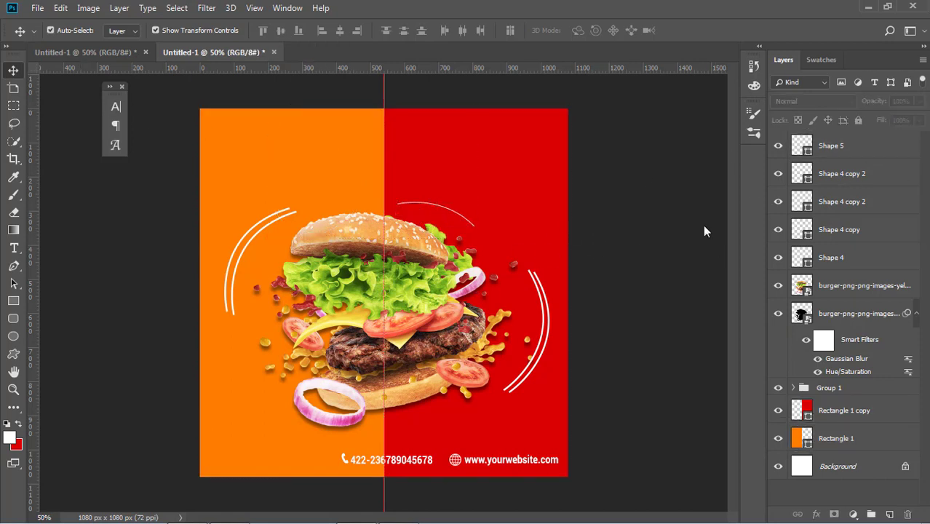
- Draw a round dashed-edge badge shape about 192 by 192 px in the orange half's upper area and fill it with white
{"action": "left_click", "coordinate": [13, 353]}
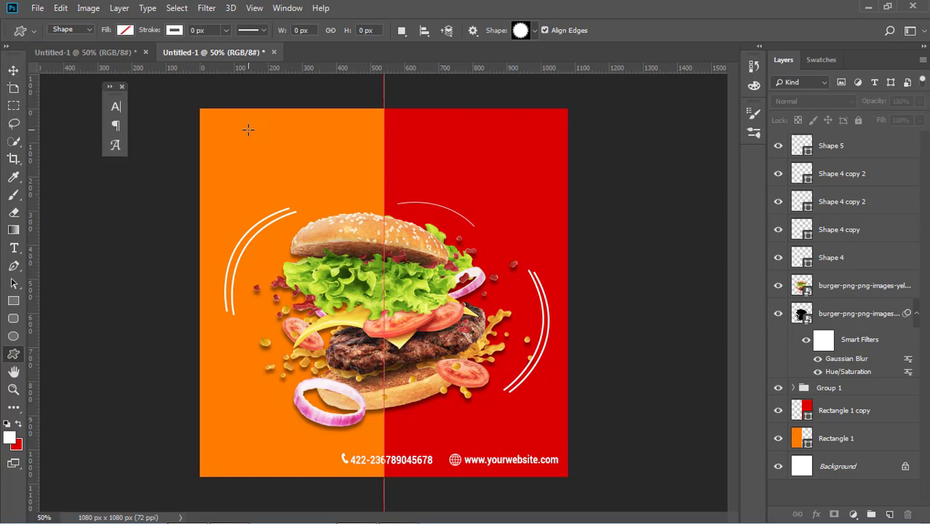
{"action": "left_click_drag", "start_coordinate": [248, 129], "coordinate": [305, 182]}
{"action": "key", "text": "v"}
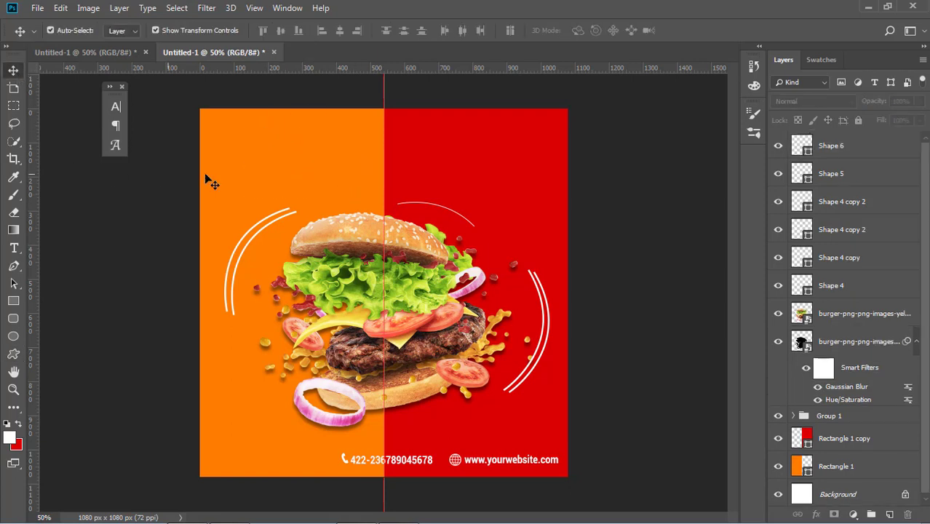
{"action": "left_click", "coordinate": [828, 149]}
{"action": "key", "text": "u"}
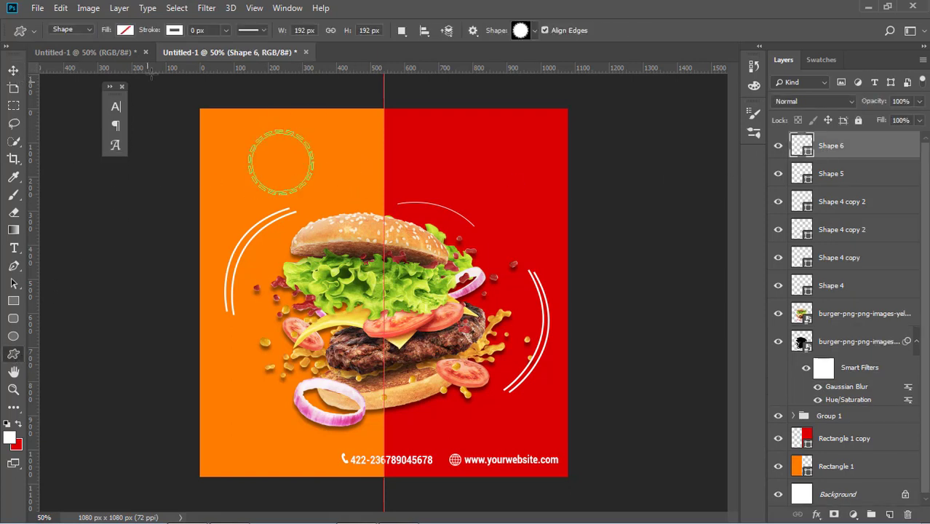
{"action": "left_click", "coordinate": [125, 30]}
{"action": "left_click", "coordinate": [62, 94]}
{"action": "key", "text": "v"}
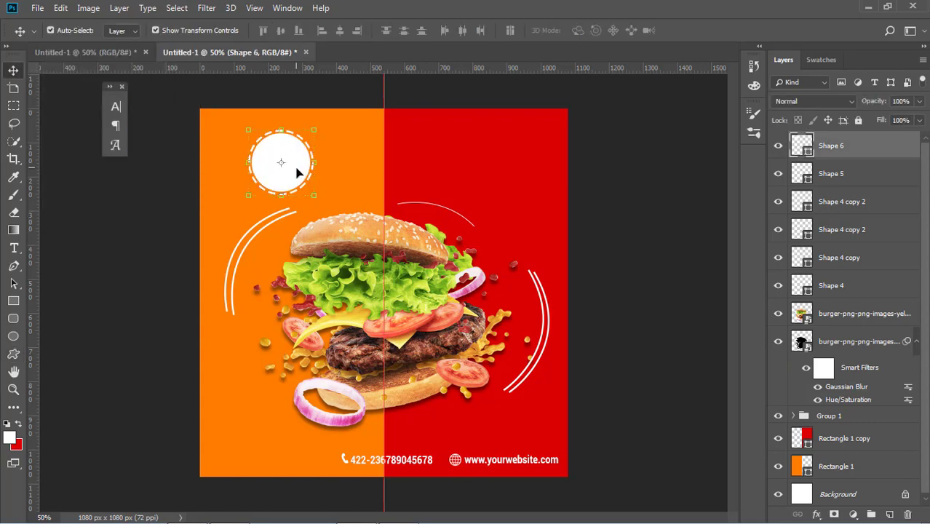
- Move the white badge onto the burger's right side and enlarge it slightly
{"action": "left_click_drag", "start_coordinate": [296, 171], "coordinate": [524, 323]}
{"action": "left_click_drag", "start_coordinate": [492, 279], "coordinate": [508, 308]}
{"action": "key", "text": "Return"}
{"action": "left_click", "coordinate": [593, 269]}
{"action": "left_click", "coordinate": [656, 306]}
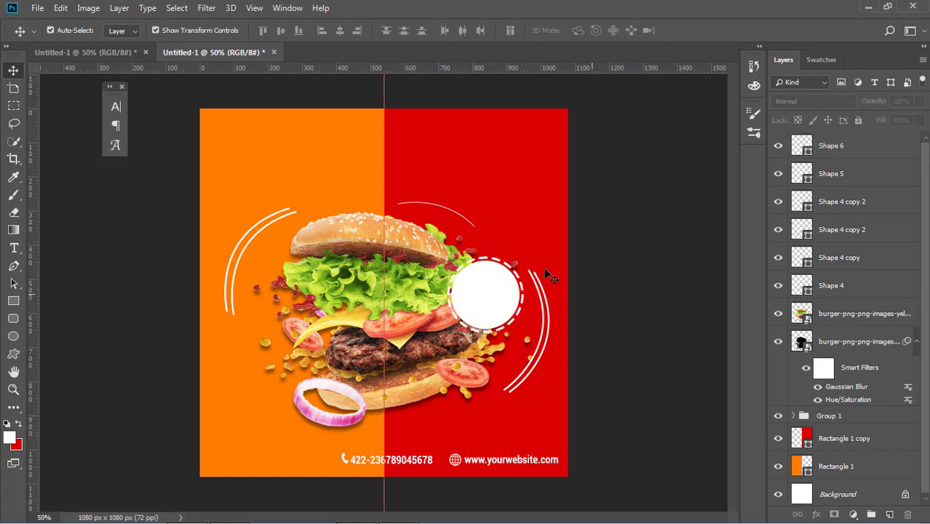
- Rotate the thin curved line above the burger by 7.75°
{"action": "left_click", "coordinate": [465, 217]}
{"action": "left_click_drag", "start_coordinate": [485, 228], "coordinate": [485, 234]}
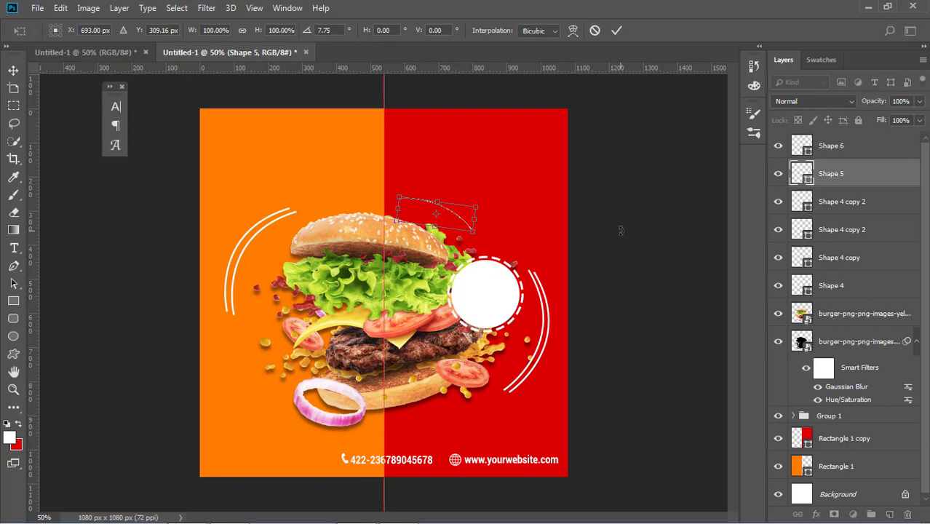
{"action": "key", "text": "Return"}
{"action": "left_click", "coordinate": [471, 233]}
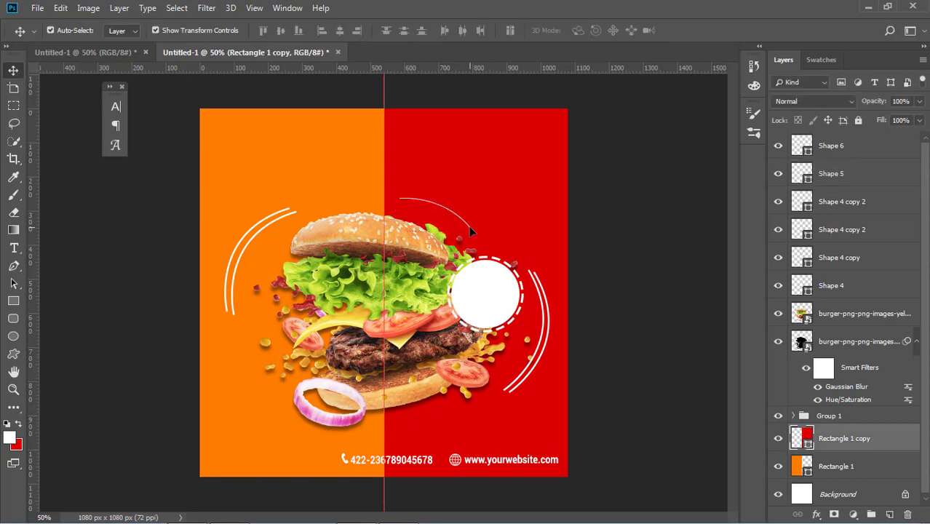
- Duplicate the thin curved line above the burger and move the copy to just below the onion ring
{"action": "left_click", "coordinate": [469, 231]}
{"action": "left_click_drag", "start_coordinate": [470, 231], "coordinate": [477, 233]}
{"action": "key", "text": "ctrl+z"}
{"action": "left_click", "coordinate": [472, 233]}
{"action": "key", "text": "ctrl+j"}
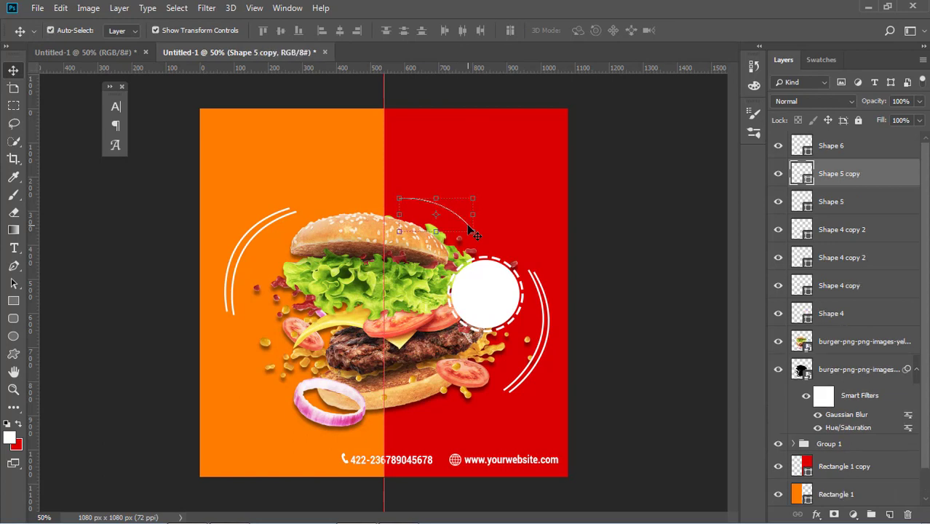
{"action": "key", "text": "shift+Left"}
{"action": "key", "text": "shift+Left"}
{"action": "key", "text": "shift+Left"}
{"action": "key", "text": "shift+Left"}
{"action": "key", "text": "shift+Left"}
{"action": "key", "text": "shift+Left"}
{"action": "key", "text": "shift+Left"}
{"action": "key", "text": "shift+Left"}
{"action": "key", "text": "shift+Left"}
{"action": "key", "text": "shift+Left"}
{"action": "key", "text": "shift+Left"}
{"action": "key", "text": "shift+Left"}
{"action": "key", "text": "shift+Left"}
{"action": "key", "text": "shift+Left"}
{"action": "key", "text": "shift+Left"}
{"action": "key", "text": "shift+Left"}
{"action": "key", "text": "shift+Down"}
{"action": "key", "text": "shift+Down"}
{"action": "key", "text": "shift+Down"}
{"action": "key", "text": "shift+Down"}
{"action": "key", "text": "shift+Down"}
{"action": "key", "text": "shift+Down"}
{"action": "key", "text": "shift+Down"}
{"action": "key", "text": "shift+Down"}
{"action": "key", "text": "shift+Down"}
{"action": "key", "text": "shift+Down"}
{"action": "key", "text": "shift+Down"}
{"action": "key", "text": "shift+Down"}
{"action": "key", "text": "shift+Down"}
{"action": "key", "text": "shift+Down"}
{"action": "key", "text": "shift+Down"}
{"action": "key", "text": "shift+Down"}
{"action": "key", "text": "shift+Down"}
{"action": "key", "text": "shift+Down"}
{"action": "key", "text": "shift+Down"}
{"action": "key", "text": "shift+Down"}
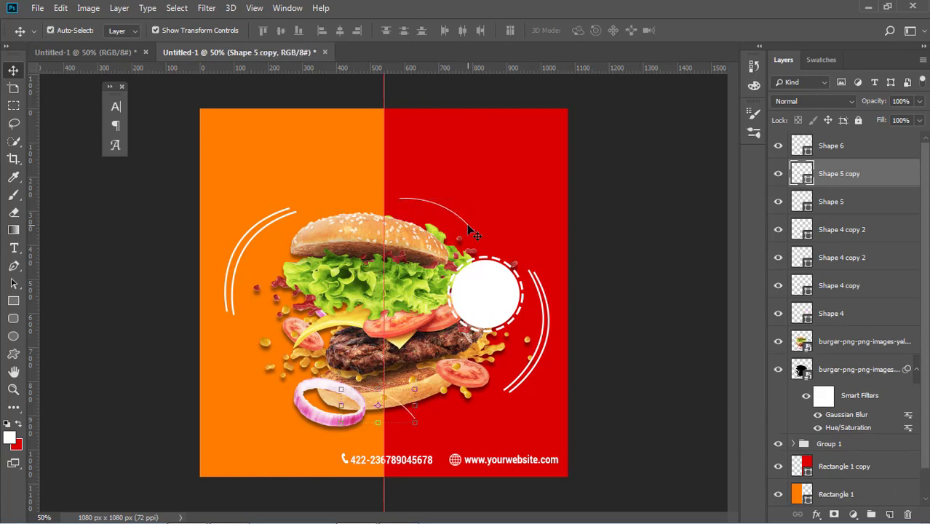
{"action": "key", "text": "shift+Down"}
{"action": "key", "text": "shift+Down"}
{"action": "key", "text": "shift+Down"}
{"action": "key", "text": "shift+Down"}
{"action": "key", "text": "shift+Down"}
{"action": "key", "text": "shift+Down"}
{"action": "key", "text": "shift+Left"}
{"action": "key", "text": "shift+Left"}
{"action": "key", "text": "shift+Left"}
{"action": "key", "text": "shift+Left"}
{"action": "key", "text": "shift+Left"}
{"action": "key", "text": "shift+Left"}
{"action": "key", "text": "shift+Left"}
{"action": "key", "text": "shift+Left"}
{"action": "key", "text": "shift+Left"}
{"action": "key", "text": "shift+Left"}
{"action": "key", "text": "shift+Left"}
{"action": "key", "text": "shift+Left"}
{"action": "key", "text": "shift+Left"}
{"action": "key", "text": "shift+Left"}
{"action": "key", "text": "shift+Left"}
{"action": "key", "text": "shift+Left"}
{"action": "key", "text": "shift+Left"}
{"action": "key", "text": "shift+Left"}
{"action": "key", "text": "shift+Left"}
{"action": "key", "text": "shift+Left"}
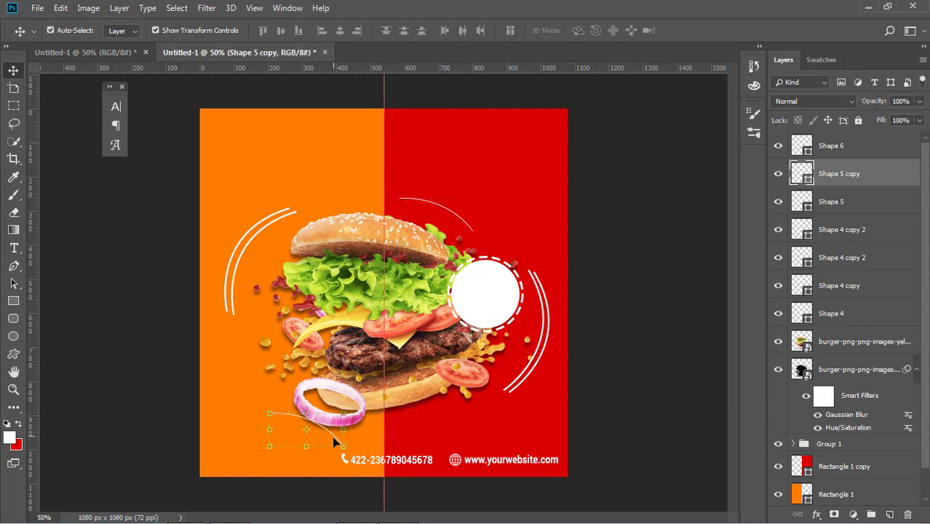
- Flip the copied curved line below the onion ring both horizontally and vertically
{"action": "key", "text": "ctrl+t"}
{"action": "right_click", "coordinate": [334, 446]}
{"action": "left_click", "coordinate": [368, 429]}
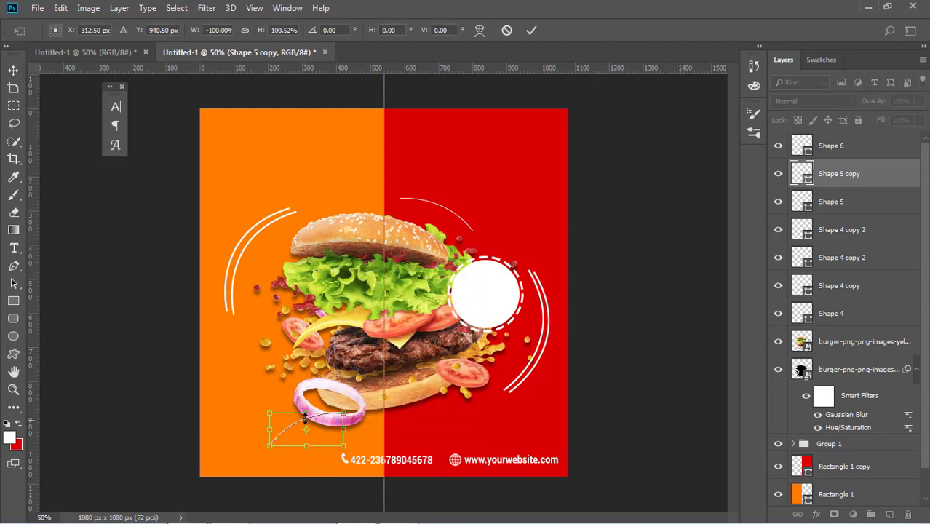
{"action": "right_click", "coordinate": [299, 422]}
{"action": "left_click", "coordinate": [332, 412]}
{"action": "key", "text": "Return"}
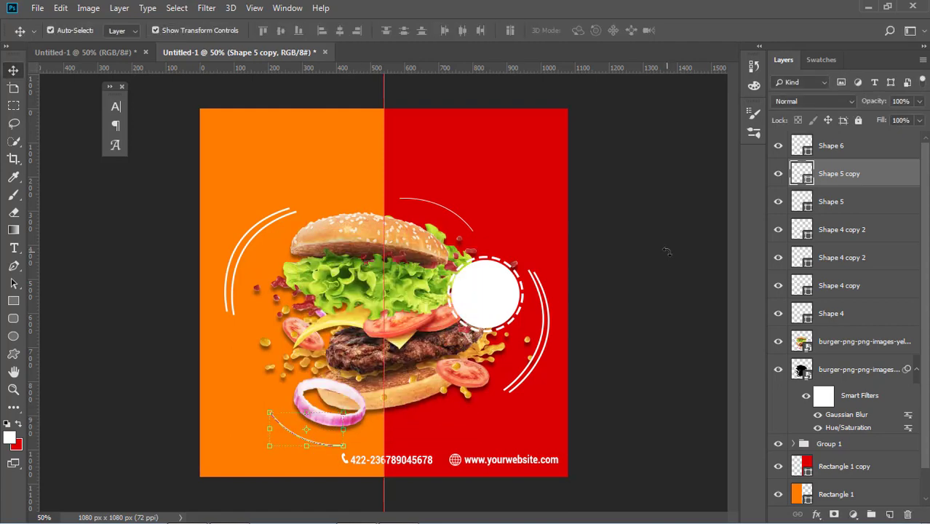
{"action": "left_click", "coordinate": [571, 263]}
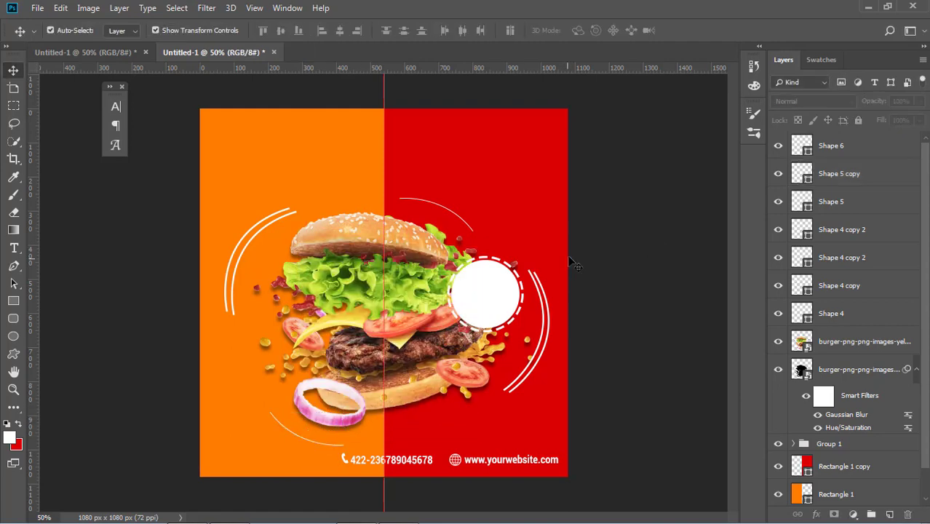
- Nudge the flipped curved line slightly up and to the right, closer to the onion ring
{"action": "left_click", "coordinate": [313, 443]}
{"action": "left_click", "coordinate": [306, 438]}
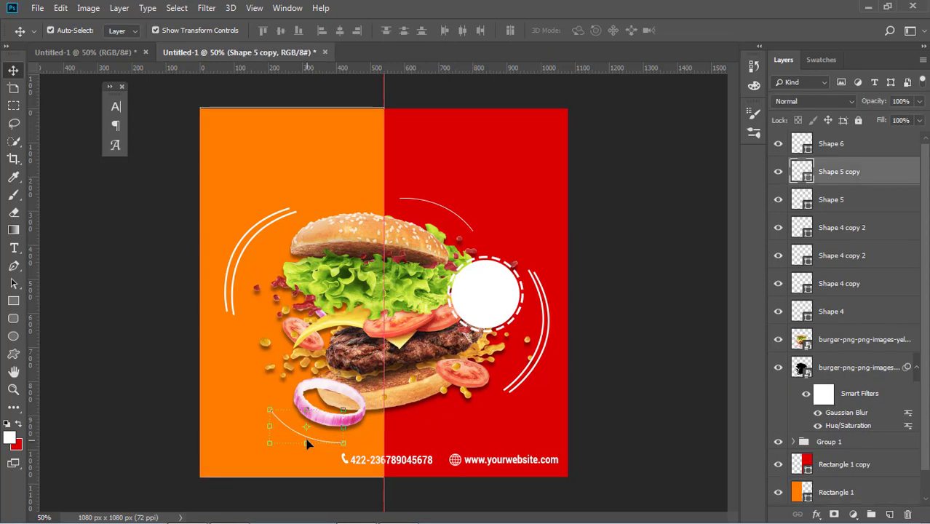
{"action": "key", "text": "Up"}
{"action": "key", "text": "Up"}
{"action": "key", "text": "Up"}
{"action": "key", "text": "Up"}
{"action": "key", "text": "Up"}
{"action": "key", "text": "Up"}
{"action": "key", "text": "Up"}
{"action": "key", "text": "Up"}
{"action": "key", "text": "Up"}
{"action": "key", "text": "Up"}
{"action": "key", "text": "Up"}
{"action": "key", "text": "Up"}
{"action": "key", "text": "Up"}
{"action": "key", "text": "Up"}
{"action": "key", "text": "Right"}
{"action": "key", "text": "Right"}
{"action": "key", "text": "Right"}
{"action": "key", "text": "Right"}
{"action": "key", "text": "Right"}
{"action": "key", "text": "Right"}
{"action": "key", "text": "Right"}
{"action": "key", "text": "Right"}
{"action": "left_click", "coordinate": [583, 306]}
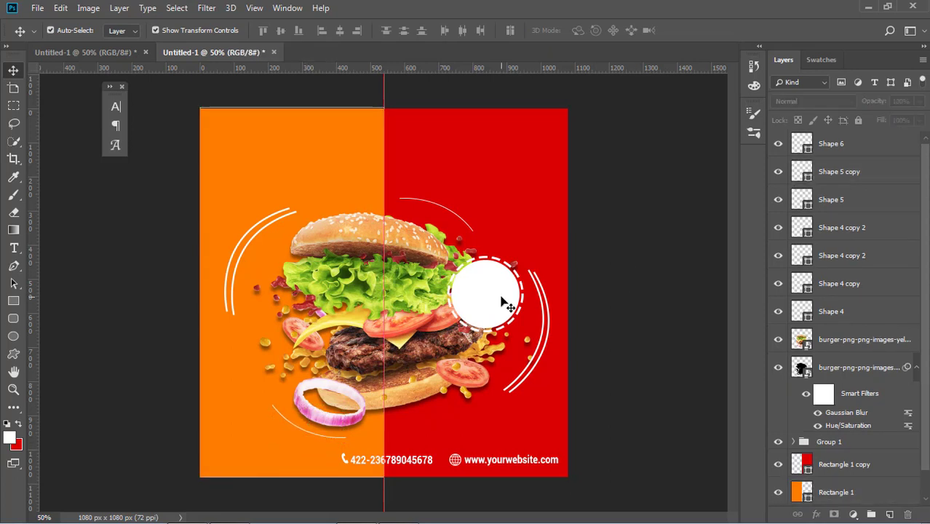
- Add a drop shadow to the white badge with 56% opacity, 90° angle, 10 px distance, 3% spread and 16 px size
{"action": "left_click", "coordinate": [505, 304]}
{"action": "left_click", "coordinate": [834, 514]}
{"action": "left_click", "coordinate": [848, 499]}
{"action": "left_click_drag", "start_coordinate": [592, 206], "coordinate": [742, 125]}
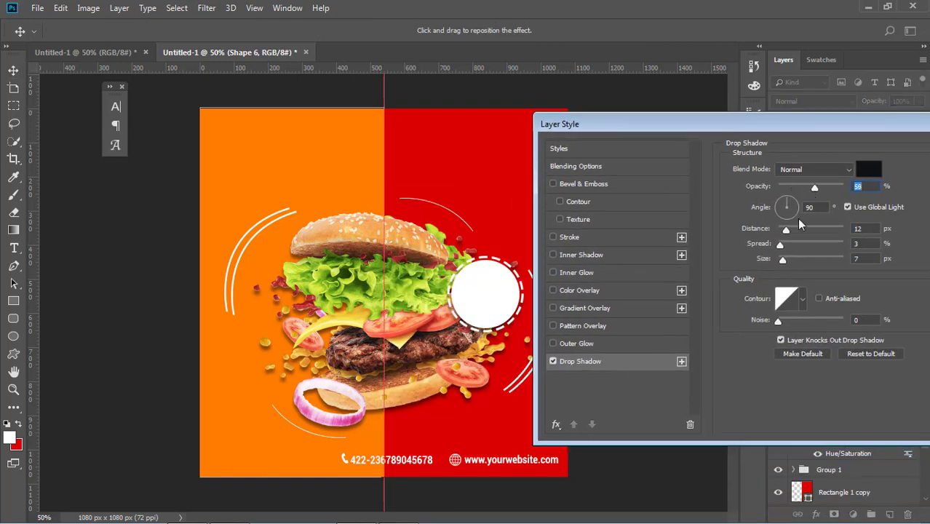
{"action": "left_click_drag", "start_coordinate": [786, 230], "coordinate": [789, 231]}
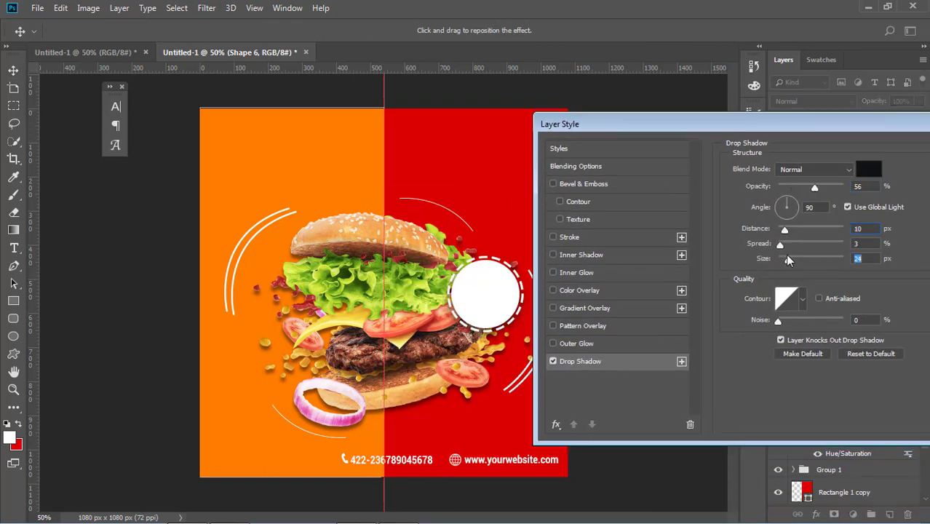
{"action": "left_click_drag", "start_coordinate": [786, 126], "coordinate": [645, 126]}
{"action": "left_click", "coordinate": [860, 150]}
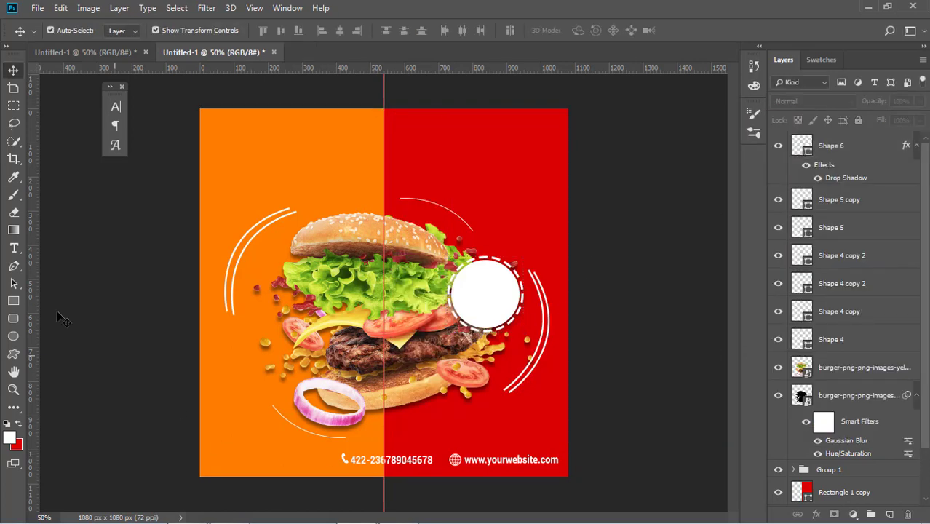
- Draw a white rounded rectangle in the orange half's lower corner, beside the phone number
{"action": "left_click", "coordinate": [13, 318]}
{"action": "left_click_drag", "start_coordinate": [228, 148], "coordinate": [259, 455]}
{"action": "left_click", "coordinate": [498, 359]}
{"action": "left_click", "coordinate": [497, 373]}
{"action": "left_click", "coordinate": [13, 70]}
{"action": "left_click", "coordinate": [602, 273]}
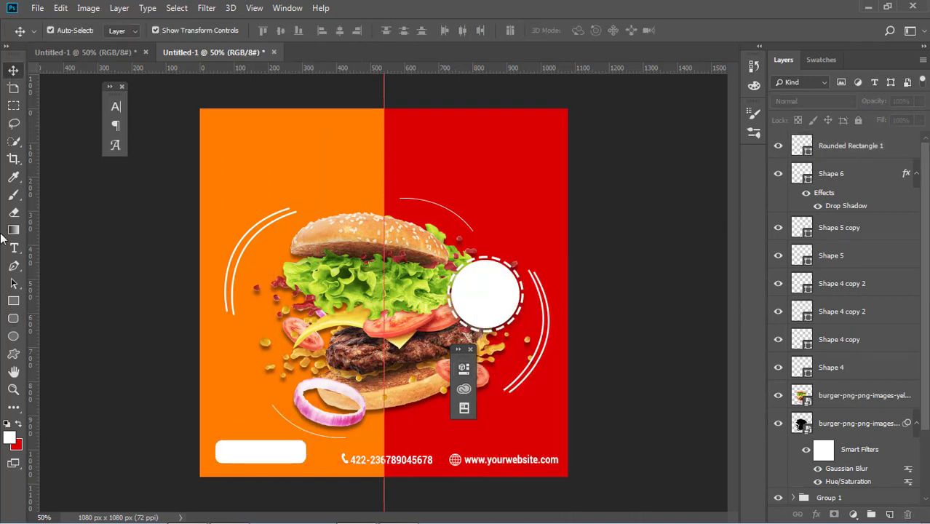
- Add the text ORDER NOW in Roboto Bold 31 pt near the top of the orange half
{"action": "key", "text": "t"}
{"action": "left_click", "coordinate": [309, 137]}
{"action": "type", "text": "ORDER NOW"}
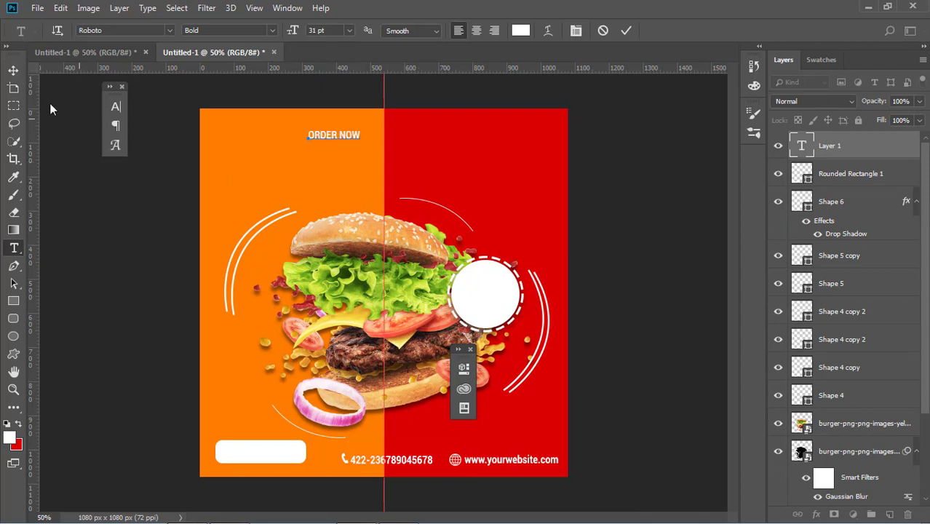
{"action": "left_click", "coordinate": [13, 70]}
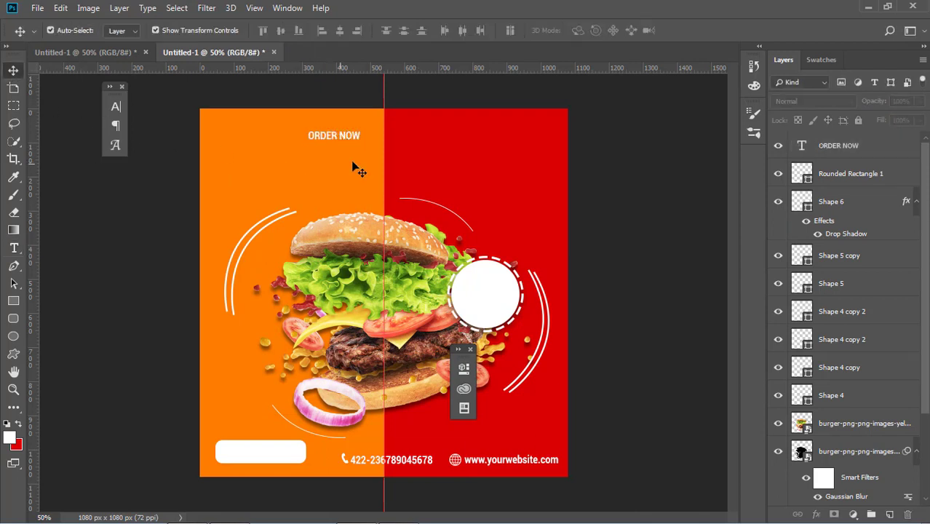
- Recolour the ORDER NOW text with the red sampled from the background
{"action": "key", "text": "t"}
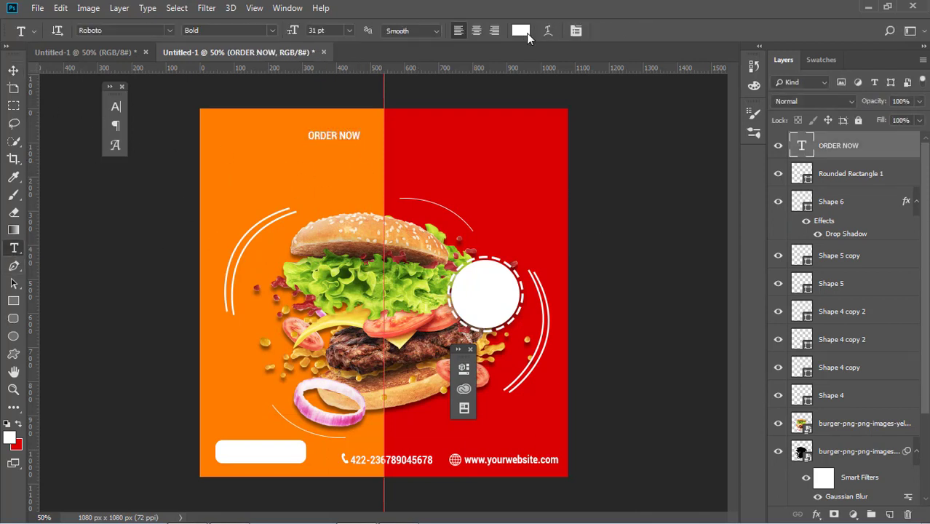
{"action": "left_click", "coordinate": [528, 34]}
{"action": "left_click", "coordinate": [548, 169]}
{"action": "left_click", "coordinate": [896, 285]}
{"action": "left_click", "coordinate": [13, 71]}
{"action": "left_click", "coordinate": [63, 172]}
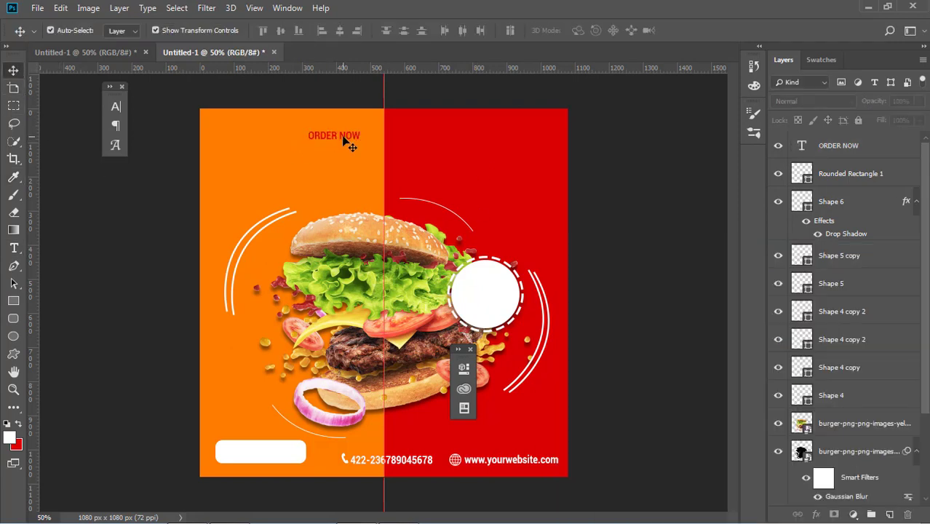
- Move the ORDER NOW text onto the white rounded rectangle and scale it to about 153%
{"action": "left_click_drag", "start_coordinate": [343, 138], "coordinate": [299, 473]}
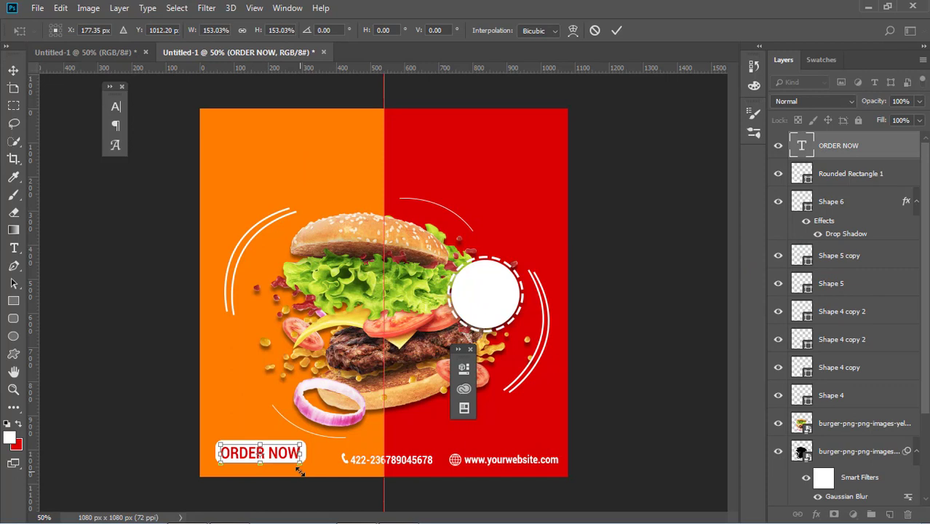
{"action": "left_click", "coordinate": [671, 401]}
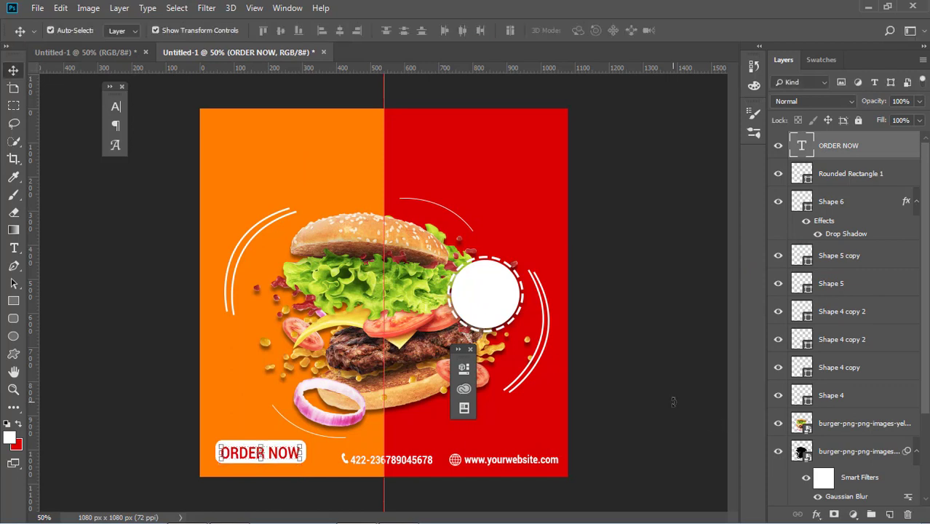
{"action": "left_click", "coordinate": [284, 468]}
{"action": "left_click", "coordinate": [582, 416]}
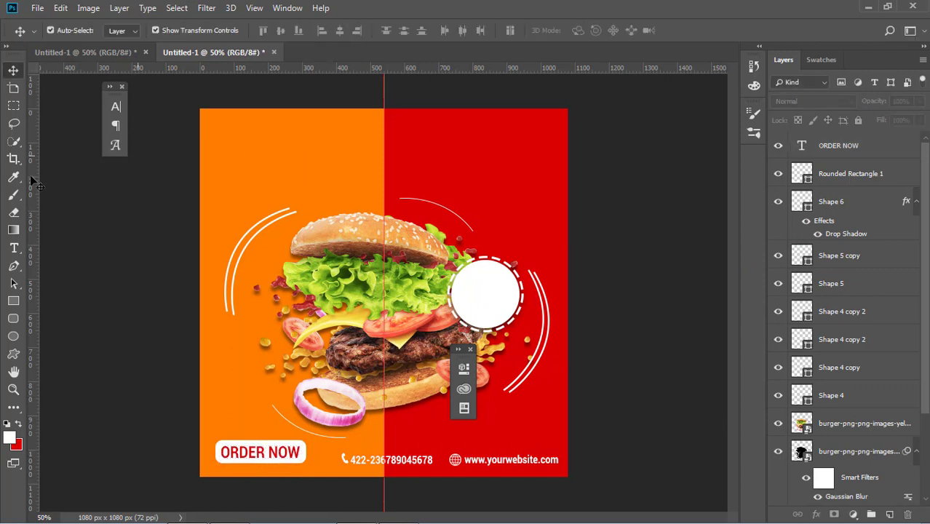
- Add the text Logo Name, enlarge it to about 167% and place it in the red half's upper outer corner
{"action": "left_click", "coordinate": [14, 249]}
{"action": "left_click", "coordinate": [313, 149]}
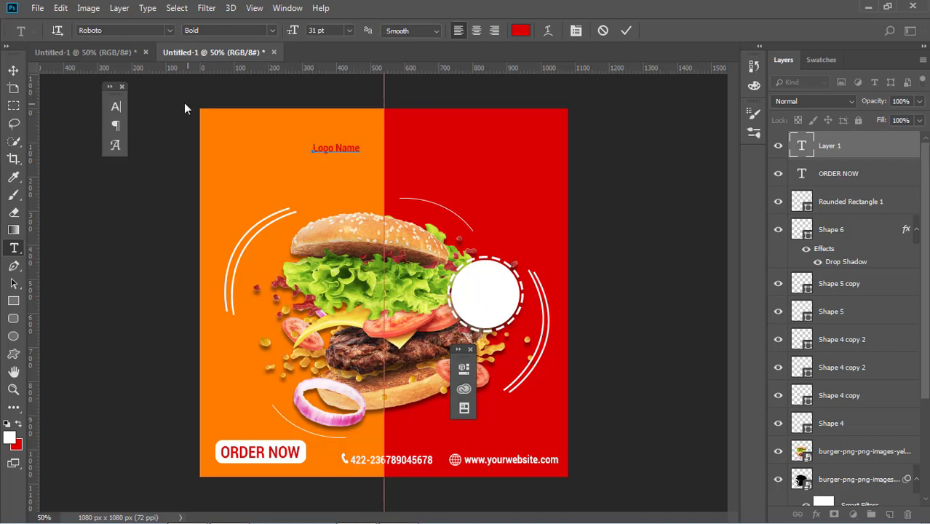
{"action": "key", "text": "ctrl+Return"}
{"action": "key", "text": "ctrl+t"}
{"action": "left_click_drag", "start_coordinate": [362, 155], "coordinate": [537, 129]}
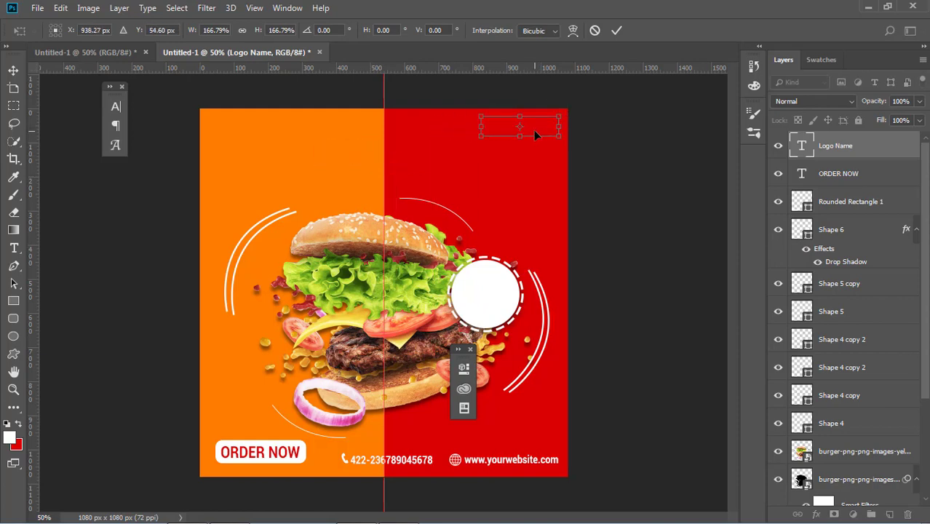
{"action": "key", "text": "Return"}
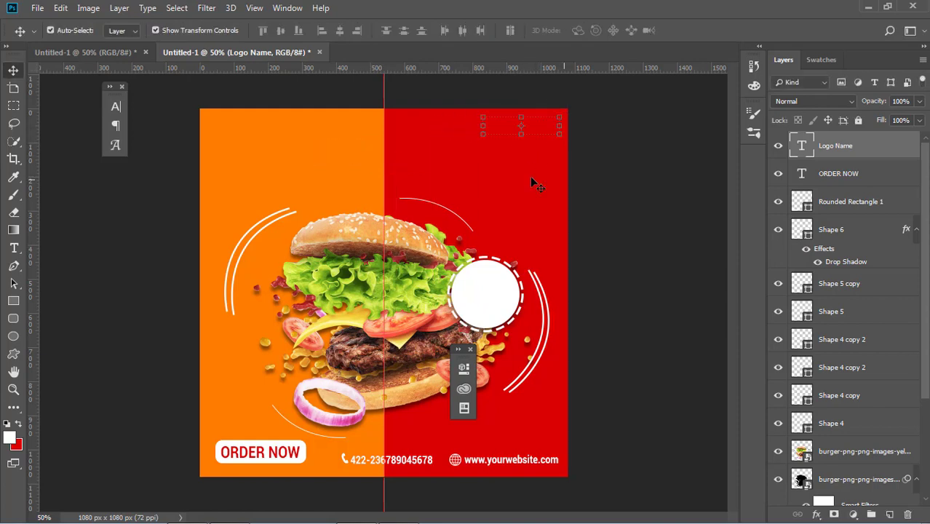
- Set the Logo Name text colour to white (ffffff)
{"action": "left_click", "coordinate": [13, 249]}
{"action": "left_click", "coordinate": [518, 30]}
{"action": "left_click_drag", "start_coordinate": [606, 305], "coordinate": [567, 284]}
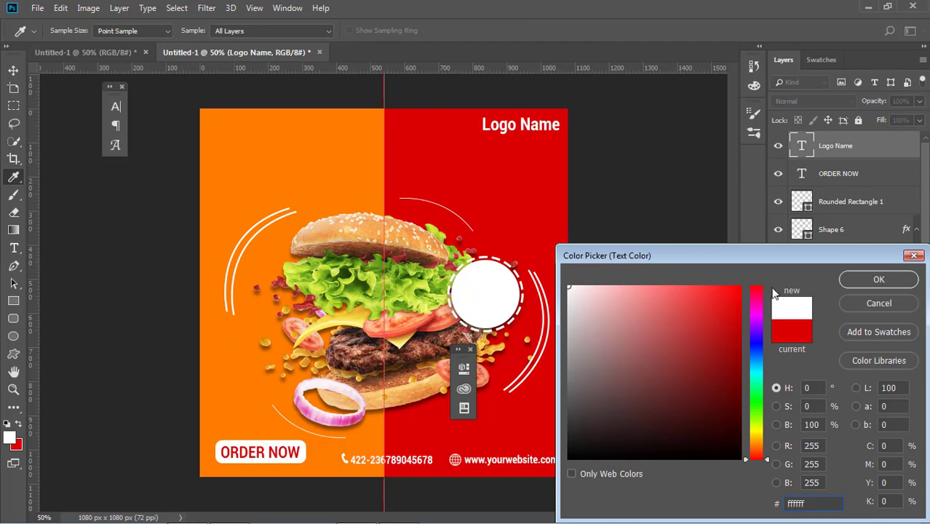
{"action": "left_click", "coordinate": [847, 278]}
{"action": "left_click", "coordinate": [12, 69]}
- Shrink the Logo Name text slightly and nudge it up and right, closer to the canvas corner
{"action": "left_click", "coordinate": [558, 123]}
{"action": "left_click", "coordinate": [559, 125]}
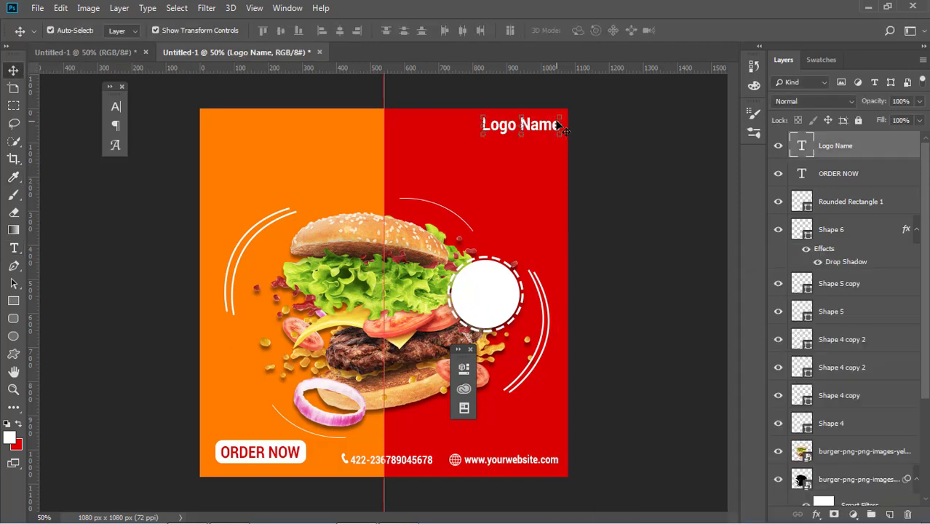
{"action": "left_click_drag", "start_coordinate": [482, 116], "coordinate": [492, 119]}
{"action": "key", "text": "Return"}
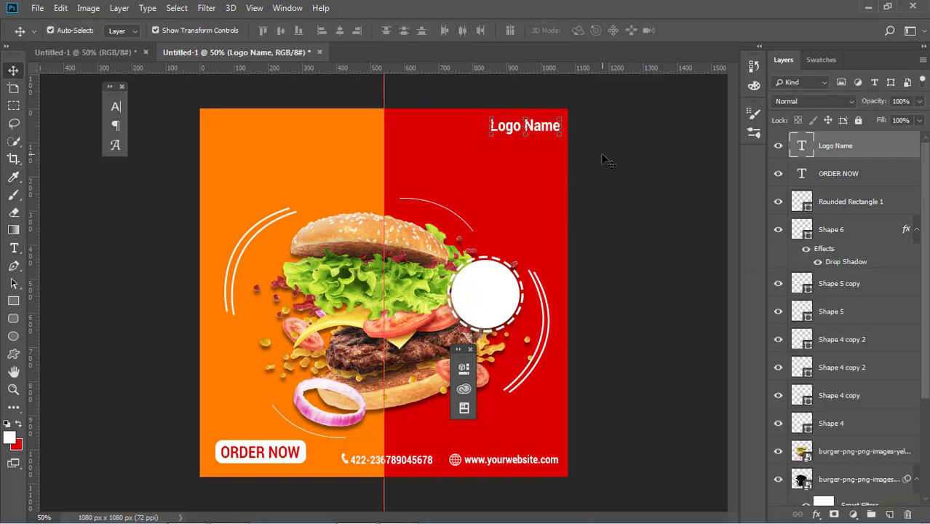
{"action": "key", "text": "shift+Up"}
{"action": "key", "text": "shift+Right"}
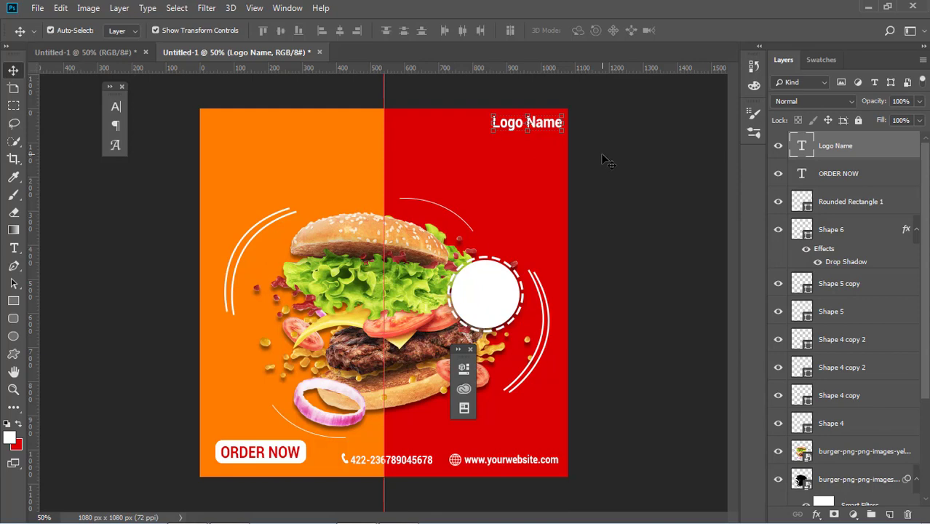
- Add a drop shadow to Logo Name with 56% opacity, 90° angle, 10 px distance, 3% spread and 16 px size
{"action": "left_click", "coordinate": [816, 515]}
{"action": "left_click", "coordinate": [851, 511]}
{"action": "left_click_drag", "start_coordinate": [604, 127], "coordinate": [618, 200]}
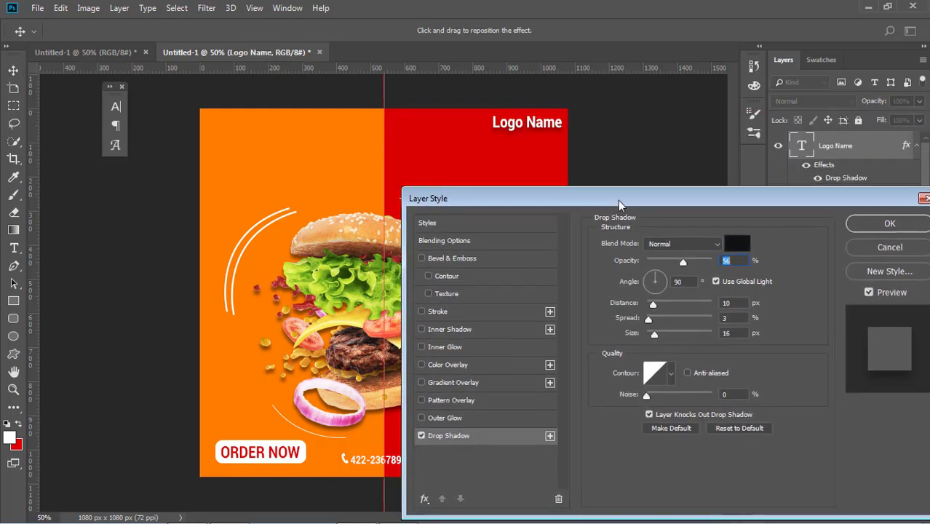
{"action": "key", "text": "Return"}
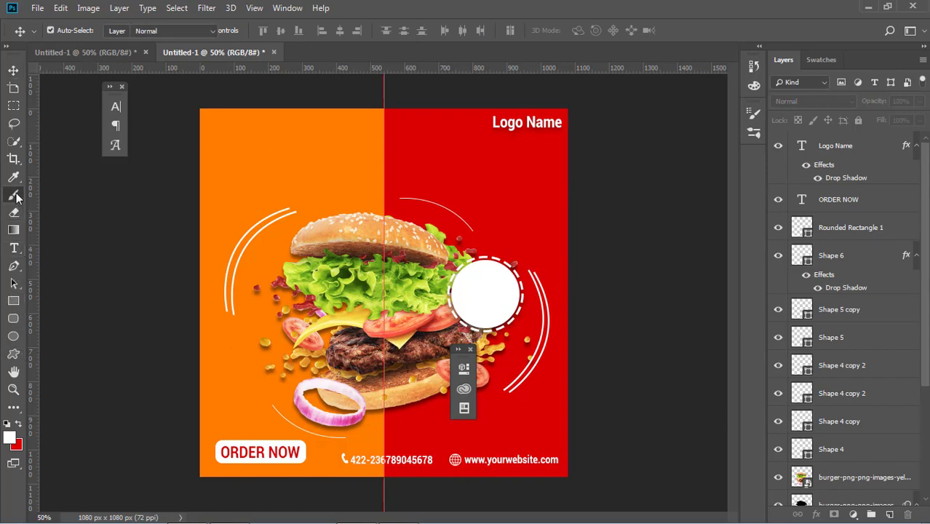
- Stamp a white sunburst with the 1200 px rays brush at the canvas centre on a new layer
{"action": "key", "text": "b"}
{"action": "left_click", "coordinate": [889, 515]}
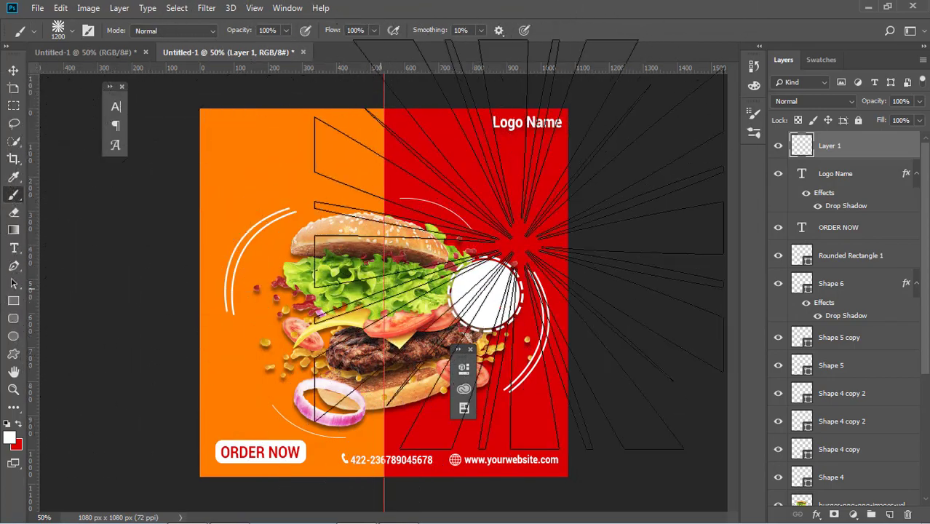
{"action": "left_click", "coordinate": [384, 291]}
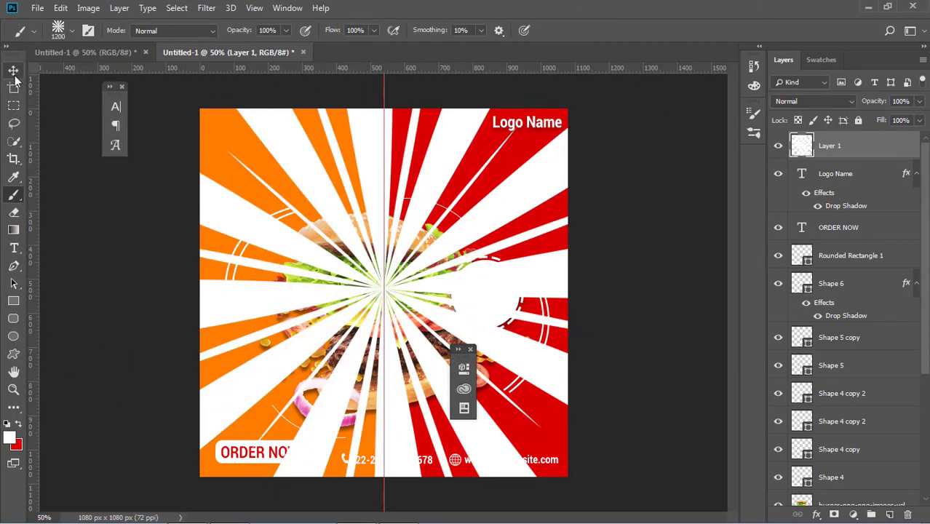
- Move the sunburst layer beneath the burger into Group 1 and lower its opacity to 12%
{"action": "key", "text": "v"}
{"action": "left_click_drag", "start_coordinate": [865, 147], "coordinate": [866, 444]}
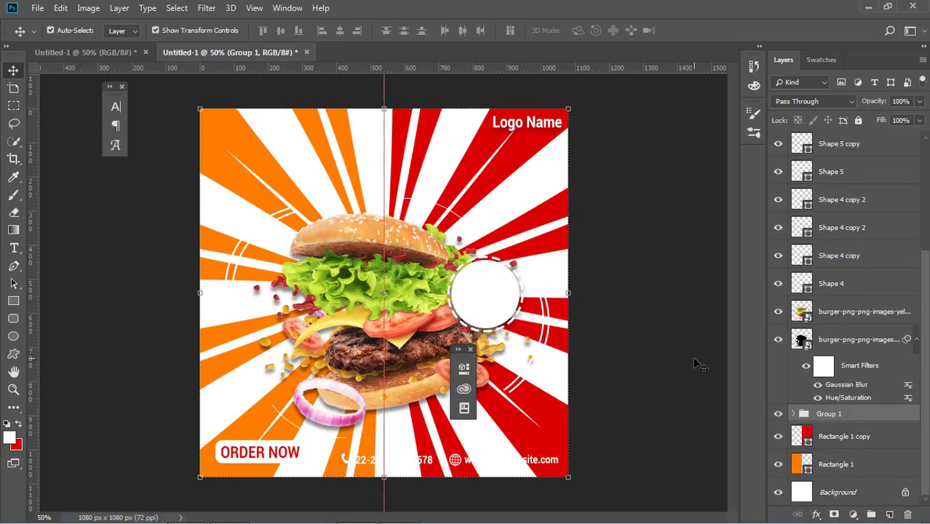
{"action": "left_click", "coordinate": [921, 102]}
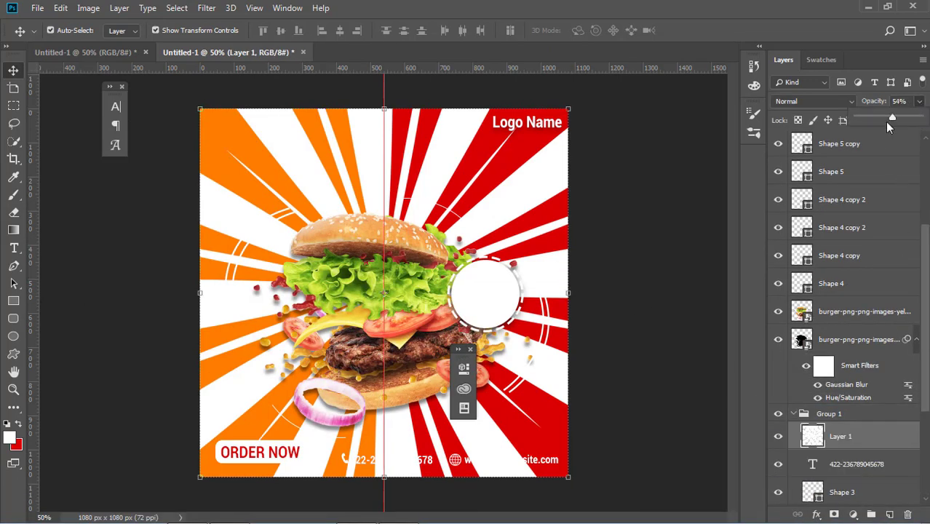
{"action": "left_click_drag", "start_coordinate": [887, 122], "coordinate": [865, 121]}
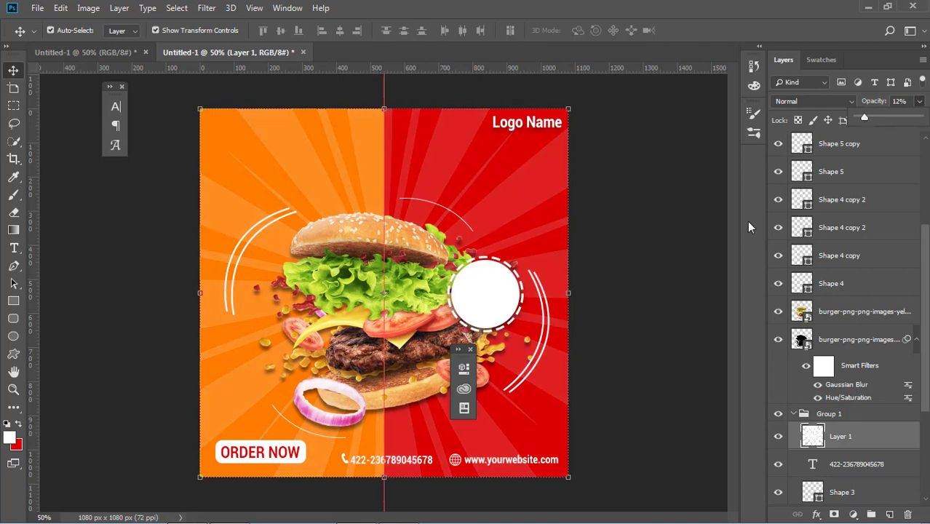
{"action": "left_click", "coordinate": [683, 286]}
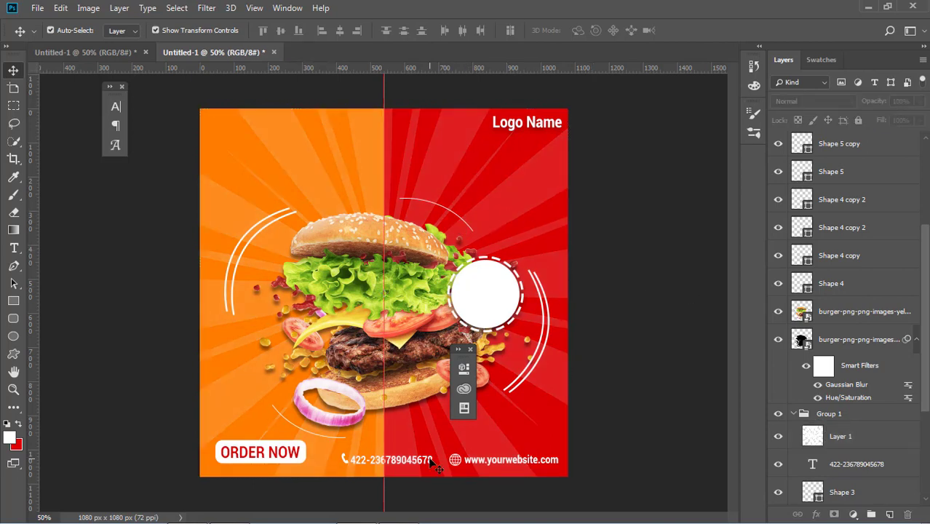
- Nudge the ORDER NOW text and its white rounded rectangle slightly down, closer to the level of the contact details
{"action": "left_click", "coordinate": [306, 461]}
{"action": "left_click", "coordinate": [299, 456], "text": "shift"}
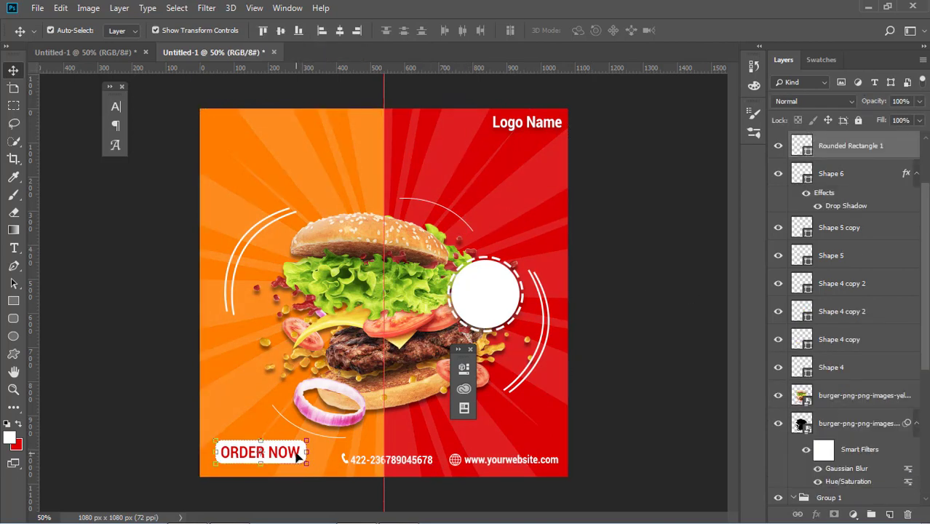
{"action": "left_click", "coordinate": [689, 333]}
- Add the white text THIS on the orange half, above the burger
{"action": "left_click", "coordinate": [13, 249]}
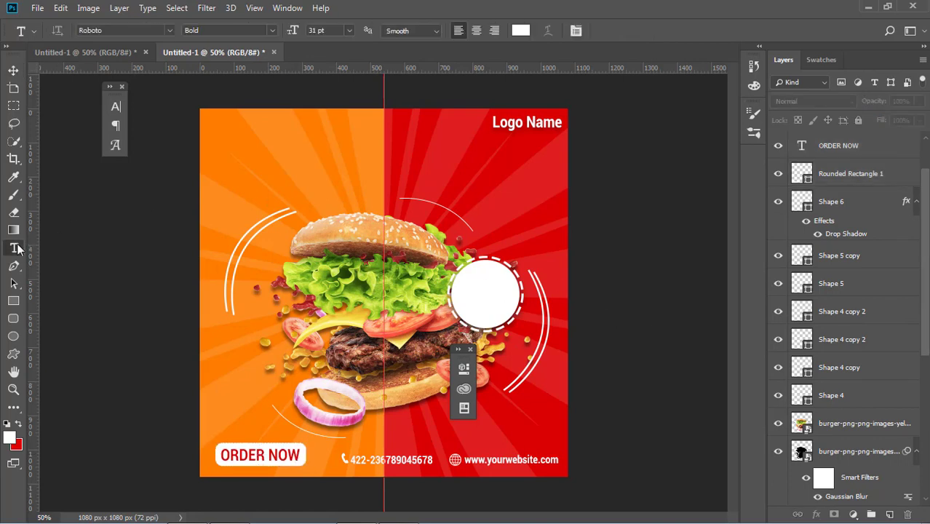
{"action": "left_click", "coordinate": [281, 162]}
{"action": "type", "text": "THI"}
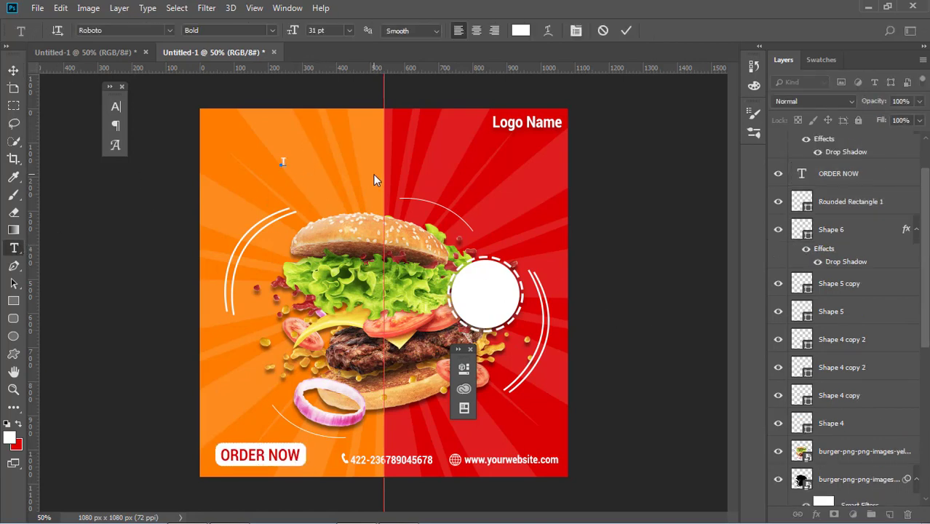
{"action": "type", "text": "S"}
{"action": "left_click", "coordinate": [14, 70]}
{"action": "left_click", "coordinate": [289, 171]}
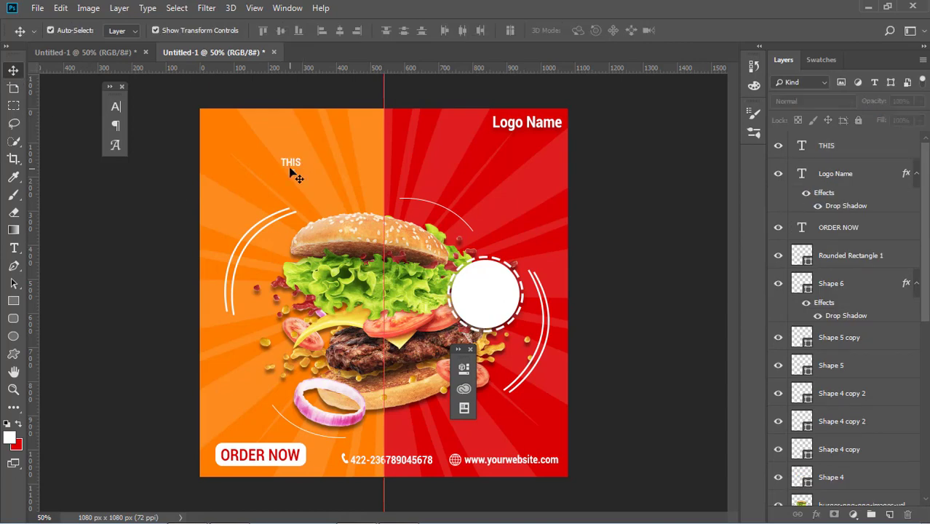
- Add a separate WEEKEND ONLY text line and move it up directly beneath THIS
{"action": "key", "text": "t"}
{"action": "left_click", "coordinate": [262, 198]}
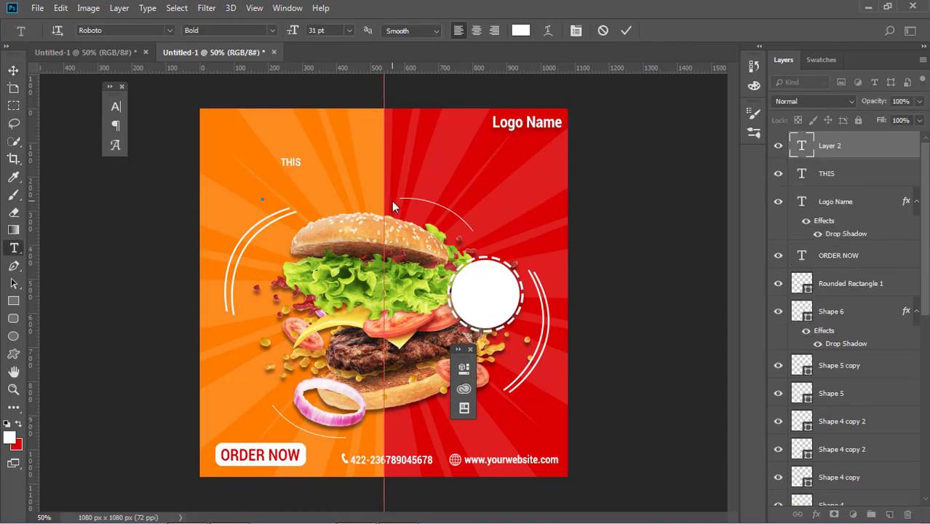
{"action": "type", "text": "WEEKEND ONLY"}
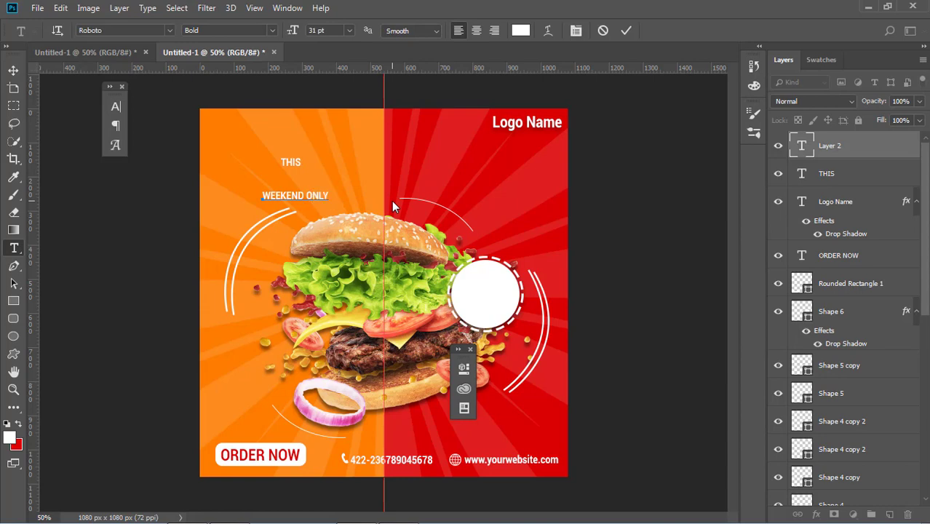
{"action": "left_click", "coordinate": [14, 71]}
{"action": "left_click_drag", "start_coordinate": [324, 198], "coordinate": [324, 176]}
- Select both the THIS and WEEKEND ONLY text layers and set their font to Algerian
{"action": "left_click", "coordinate": [827, 173], "text": "shift"}
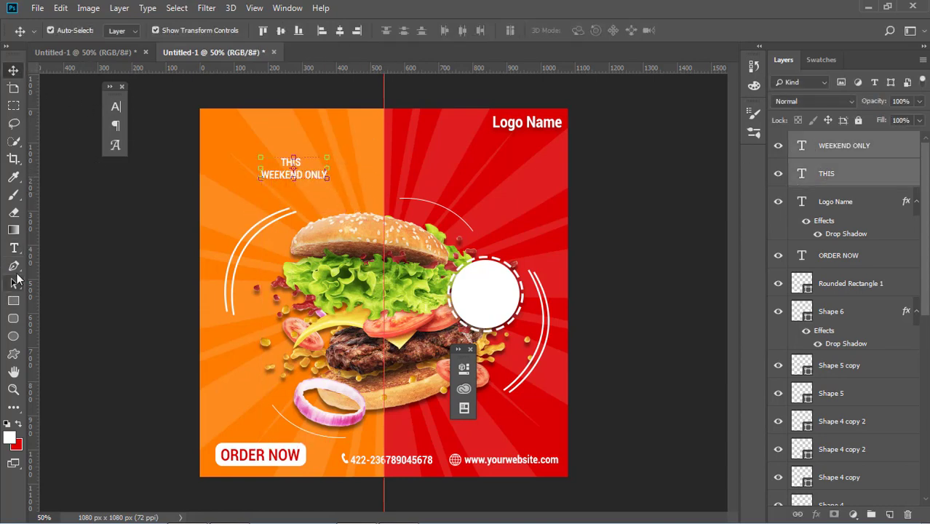
{"action": "left_click", "coordinate": [14, 249]}
{"action": "left_click", "coordinate": [158, 31]}
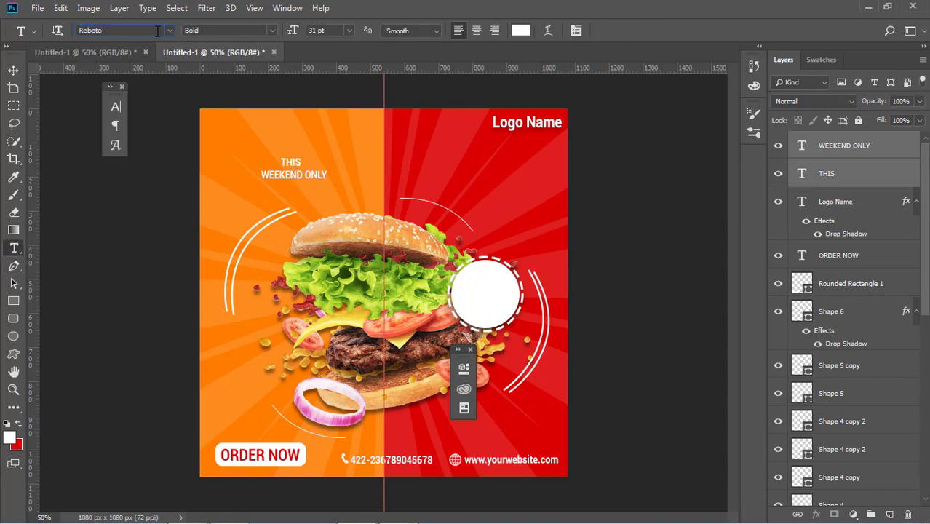
{"action": "left_click", "coordinate": [14, 71]}
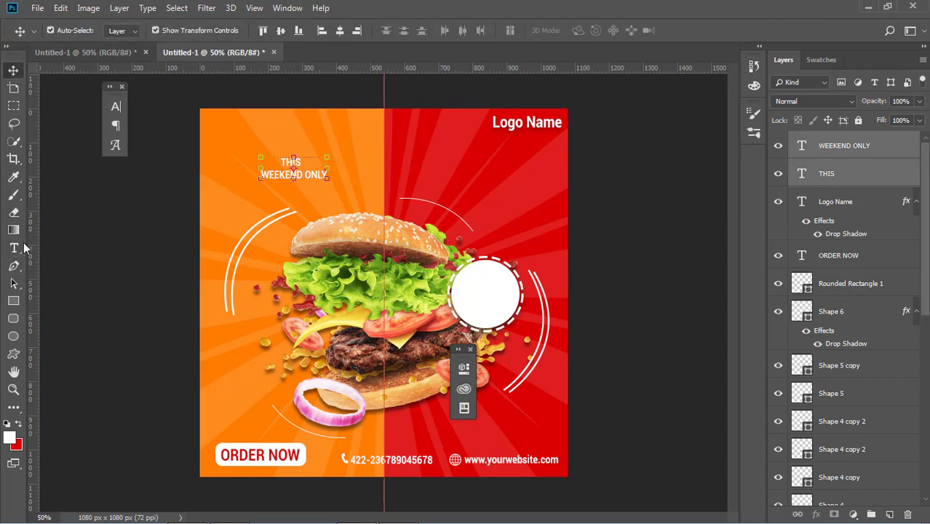
{"action": "left_click", "coordinate": [15, 249]}
{"action": "left_click", "coordinate": [120, 29]}
{"action": "key", "text": "Down"}
{"action": "key", "text": "Down"}
{"action": "key", "text": "Down"}
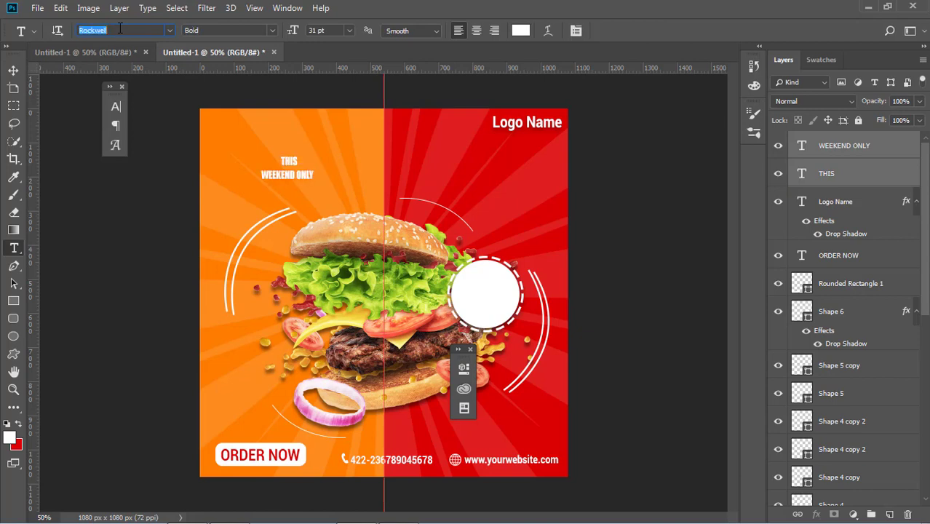
{"action": "key", "text": "Down"}
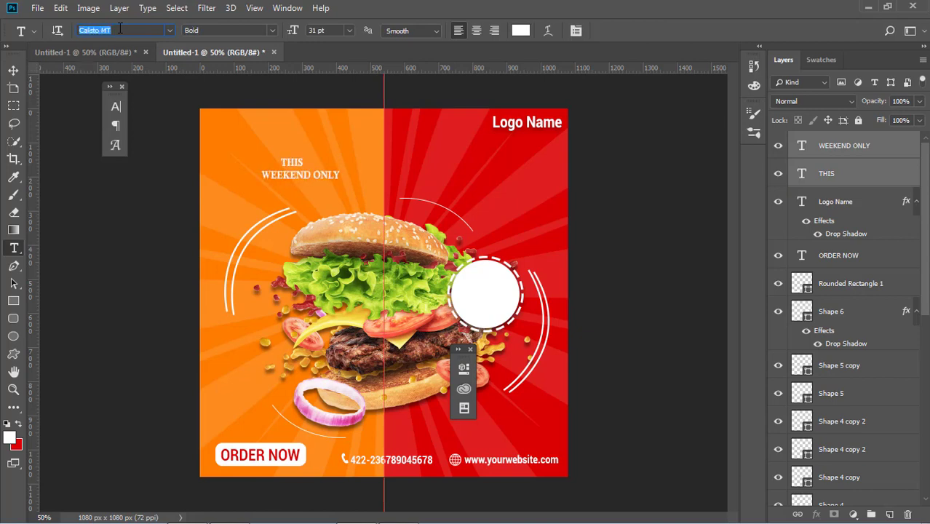
{"action": "left_click", "coordinate": [350, 31]}
{"action": "left_click", "coordinate": [342, 173]}
{"action": "left_click", "coordinate": [170, 30]}
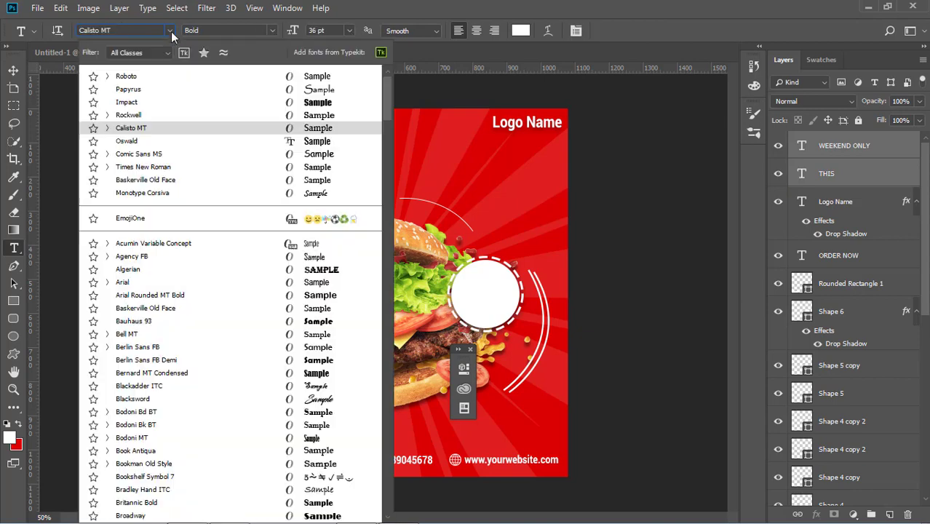
{"action": "left_click", "coordinate": [317, 271]}
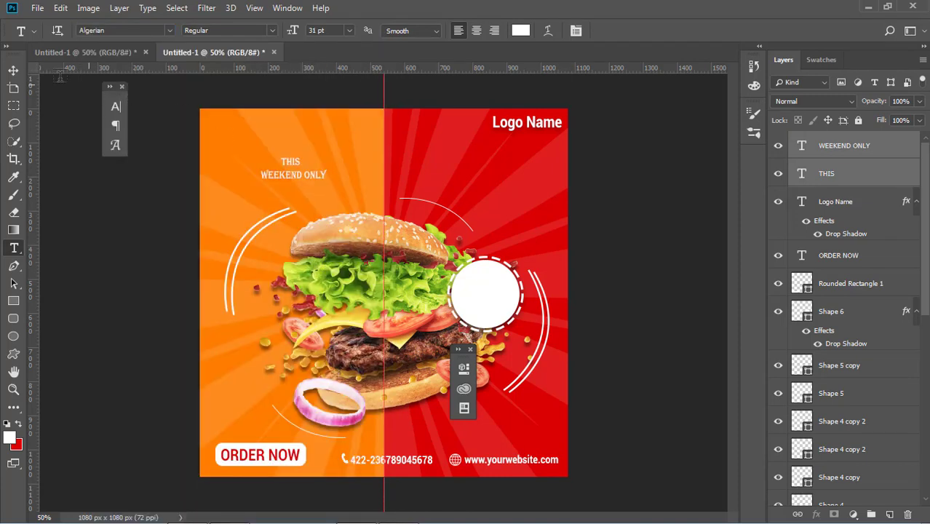
- Scale the THIS and WEEKEND ONLY texts together to about 374% and rotate them about -19.9° above the burger
{"action": "key", "text": "v"}
{"action": "key", "text": "ctrl+t"}
{"action": "left_click_drag", "start_coordinate": [329, 183], "coordinate": [402, 166]}
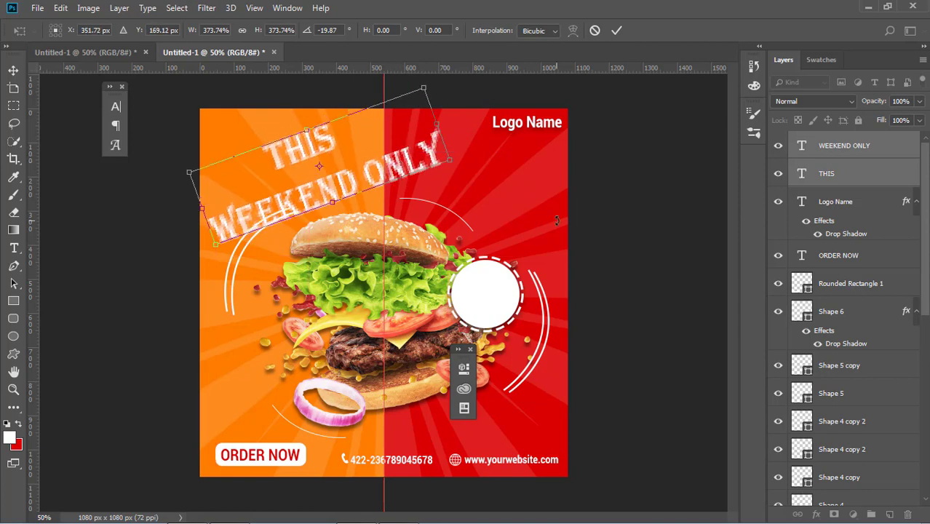
{"action": "key", "text": "Return"}
- Nudge the WEEKEND ONLY line up and slightly left so it sits close beneath THIS
{"action": "left_click", "coordinate": [419, 171]}
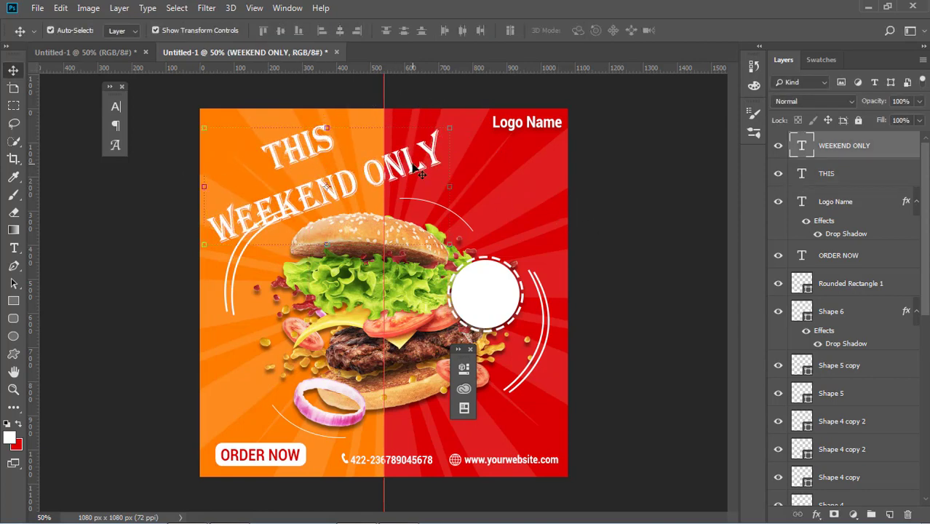
{"action": "key", "text": "shift+Up"}
{"action": "key", "text": "shift+Up"}
{"action": "key", "text": "shift+Up"}
{"action": "key", "text": "shift+Up"}
{"action": "key", "text": "shift+Up"}
{"action": "key", "text": "Left"}
{"action": "key", "text": "Left"}
{"action": "key", "text": "Left"}
{"action": "key", "text": "Left"}
{"action": "key", "text": "Left"}
{"action": "key", "text": "Left"}
{"action": "key", "text": "Left"}
{"action": "key", "text": "Left"}
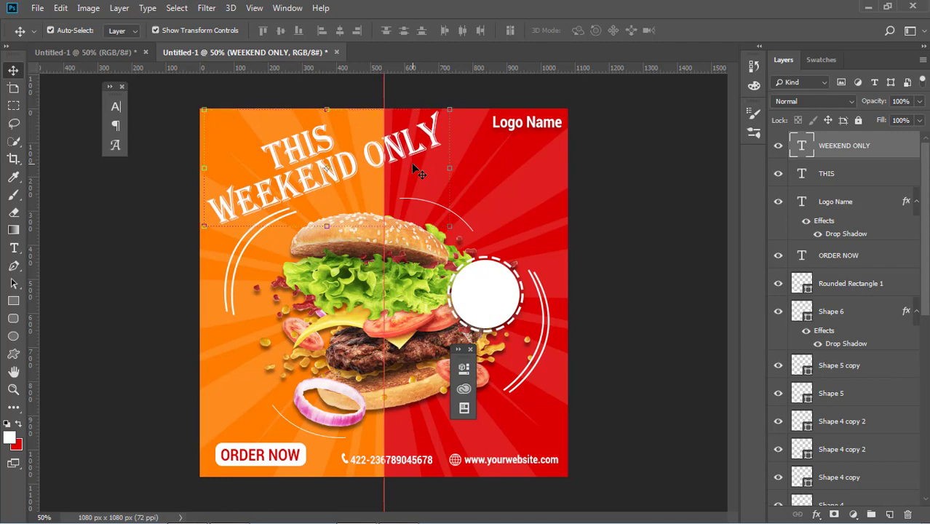
{"action": "key", "text": "Down"}
{"action": "key", "text": "Down"}
{"action": "key", "text": "Down"}
{"action": "key", "text": "Down"}
{"action": "key", "text": "Down"}
{"action": "key", "text": "Down"}
{"action": "key", "text": "Down"}
{"action": "key", "text": "Down"}
{"action": "key", "text": "Down"}
{"action": "key", "text": "Down"}
{"action": "key", "text": "Left"}
{"action": "key", "text": "Left"}
{"action": "key", "text": "Left"}
{"action": "key", "text": "Left"}
- Adjust the tilt of the THIS text slightly to follow the slant of the WEEKEND ONLY line
{"action": "left_click", "coordinate": [330, 155]}
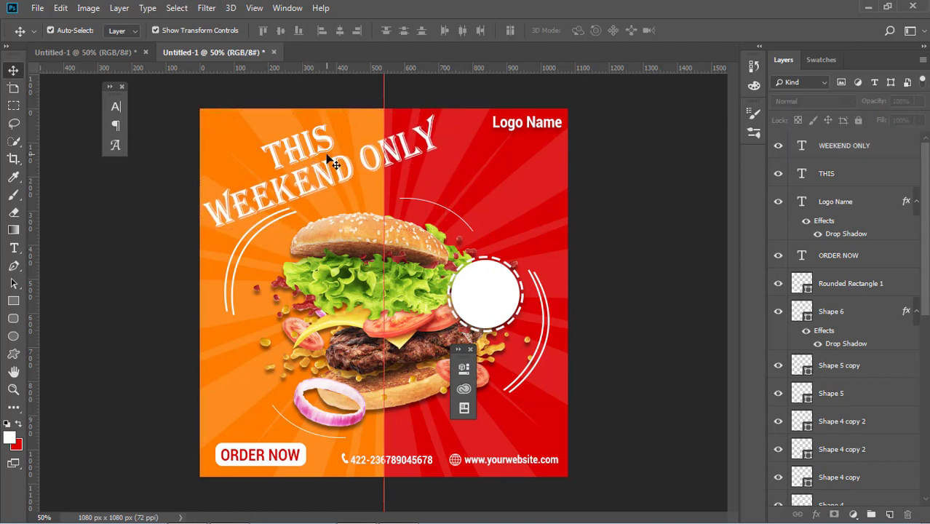
{"action": "left_click", "coordinate": [335, 168]}
{"action": "left_click", "coordinate": [327, 141]}
{"action": "left_click_drag", "start_coordinate": [349, 177], "coordinate": [355, 195]}
{"action": "key", "text": "Return"}
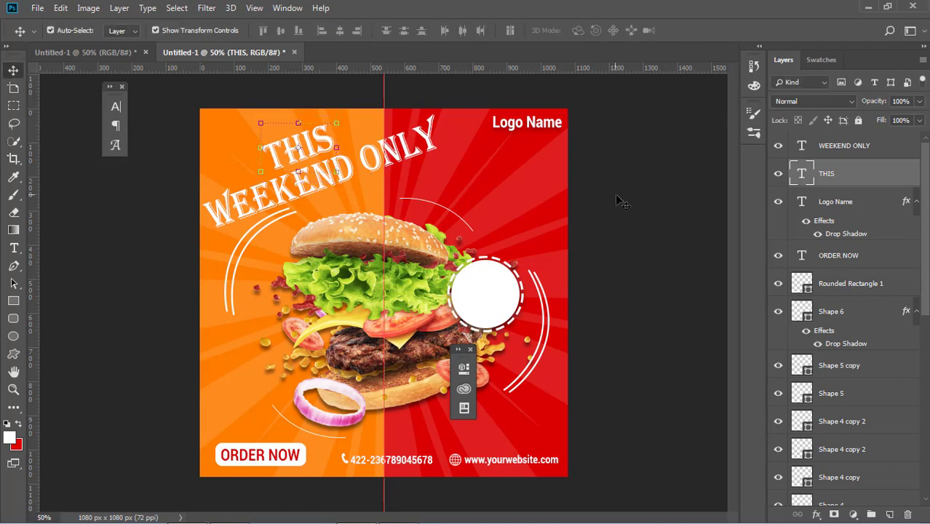
- Select Shape 4 and Shape 4 copy, the double curve beside the burger, and nudge them slightly right
{"action": "left_click", "coordinate": [251, 244]}
{"action": "left_click", "coordinate": [840, 460], "text": "shift"}
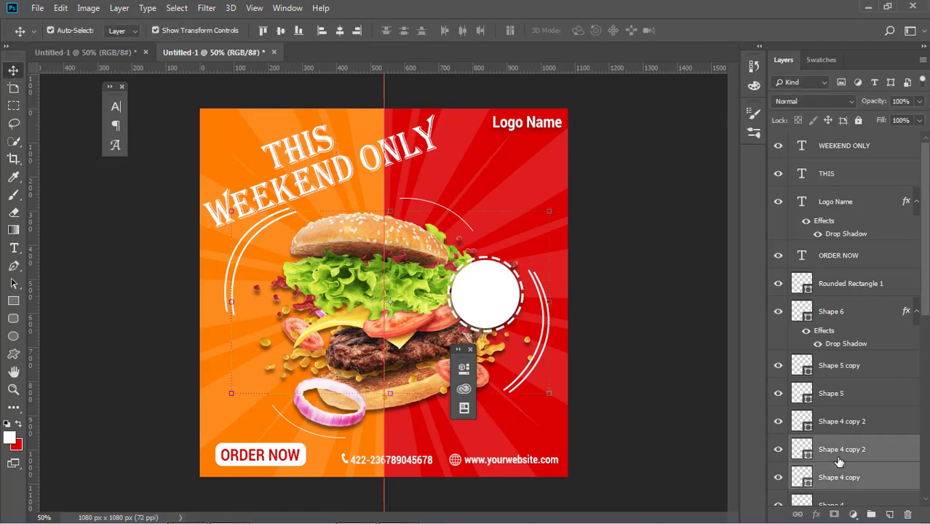
{"action": "scroll", "coordinate": [848, 488], "scroll_direction": "down", "scroll_amount": 2}
{"action": "left_click", "coordinate": [856, 444]}
{"action": "left_click", "coordinate": [855, 426], "text": "shift"}
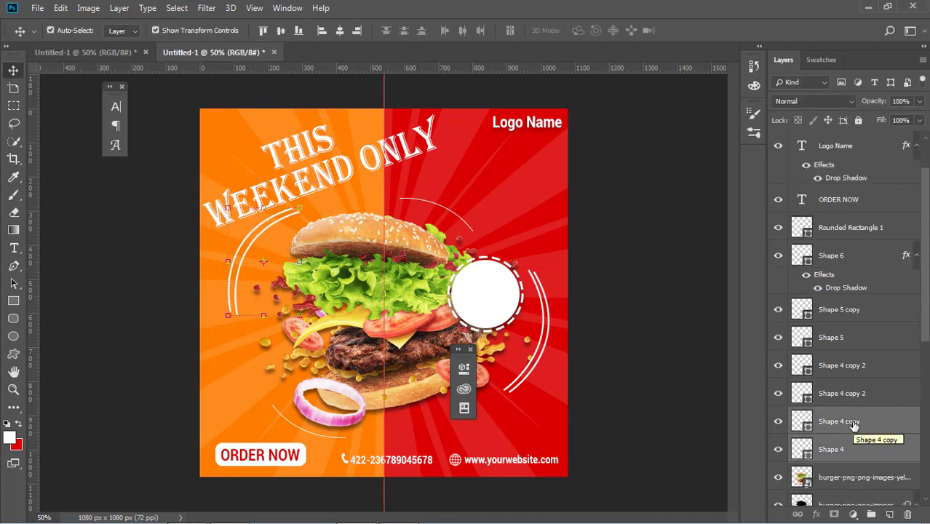
{"action": "left_click", "coordinate": [627, 284]}
- Add a black drop shadow at a 90° angle to the WEEKEND ONLY text, raising its spread slightly
{"action": "left_click", "coordinate": [375, 164]}
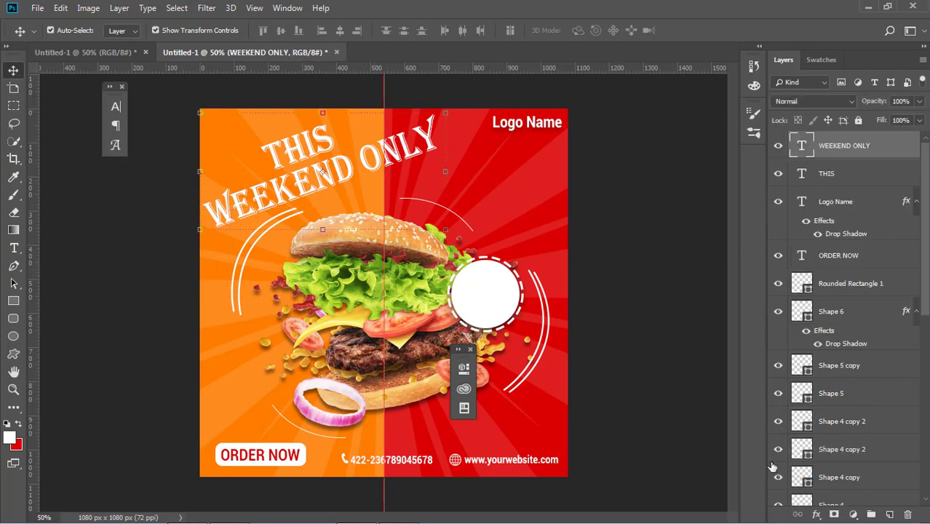
{"action": "left_click", "coordinate": [816, 514]}
{"action": "left_click", "coordinate": [837, 508]}
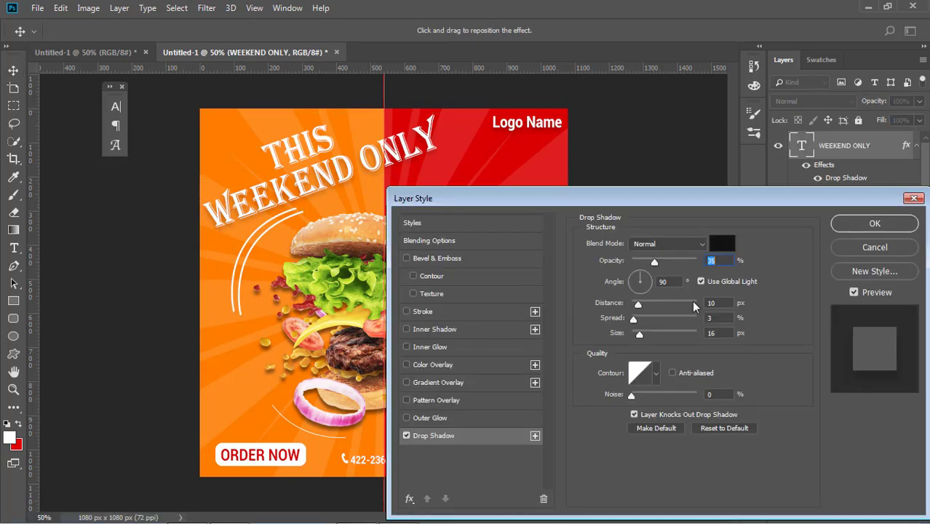
{"action": "left_click_drag", "start_coordinate": [640, 335], "coordinate": [638, 305]}
{"action": "left_click_drag", "start_coordinate": [634, 319], "coordinate": [638, 321]}
{"action": "left_click", "coordinate": [856, 226]}
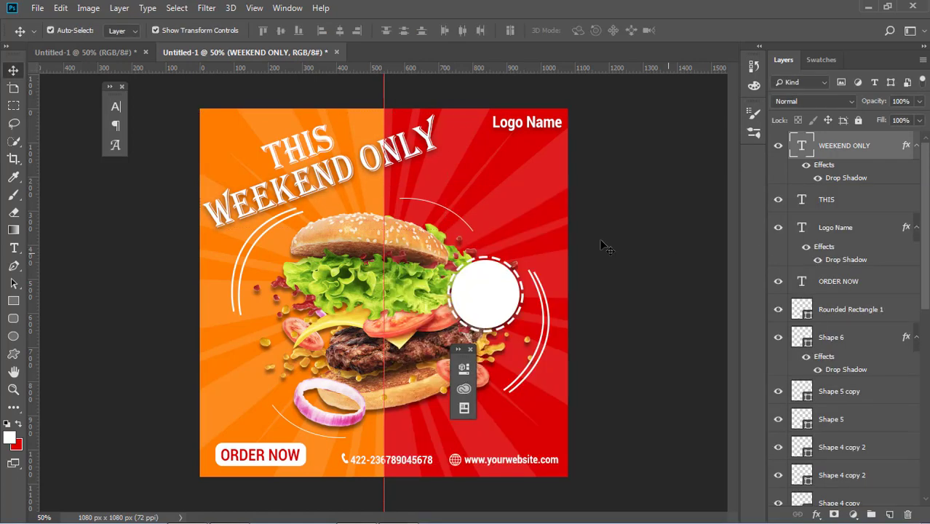
- Add a drop shadow to the THIS text, accepting the settings offered
{"action": "left_click", "coordinate": [816, 199]}
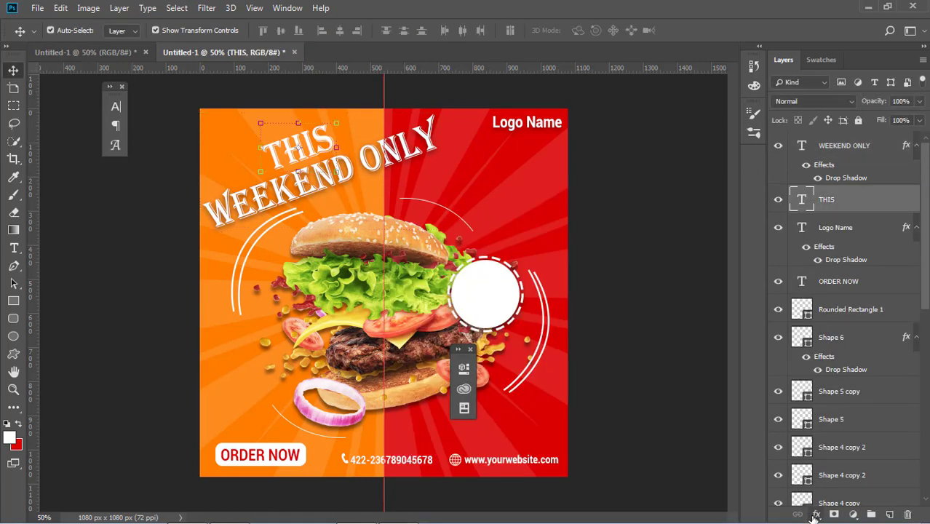
{"action": "left_click", "coordinate": [816, 514]}
{"action": "left_click", "coordinate": [843, 508]}
{"action": "left_click", "coordinate": [877, 223]}
{"action": "left_click", "coordinate": [656, 242]}
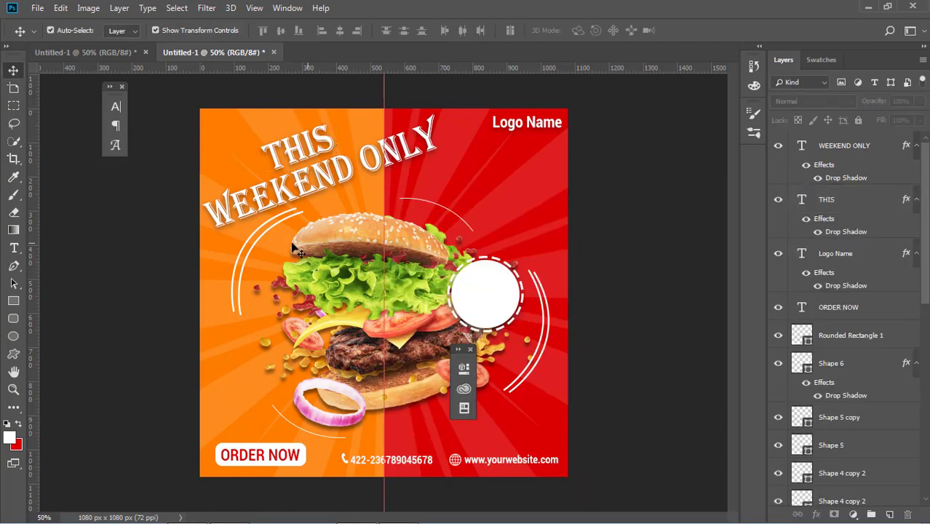
- Add the text Limited Time Only on the red half below Logo Name and set its font to Roboto Bold
{"action": "left_click", "coordinate": [14, 249]}
{"action": "left_click", "coordinate": [475, 181]}
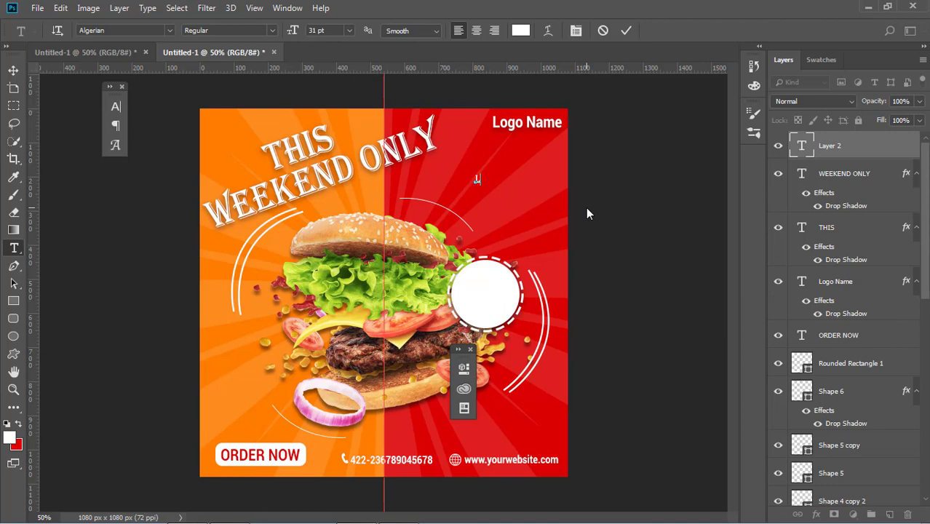
{"action": "type", "text": "LIMITED TIME ONLY"}
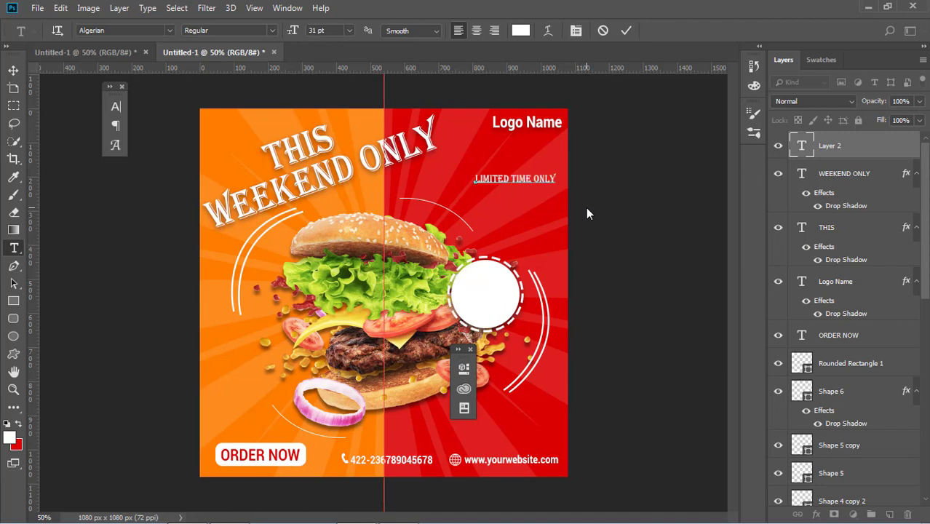
{"action": "key", "text": "ctrl+Return"}
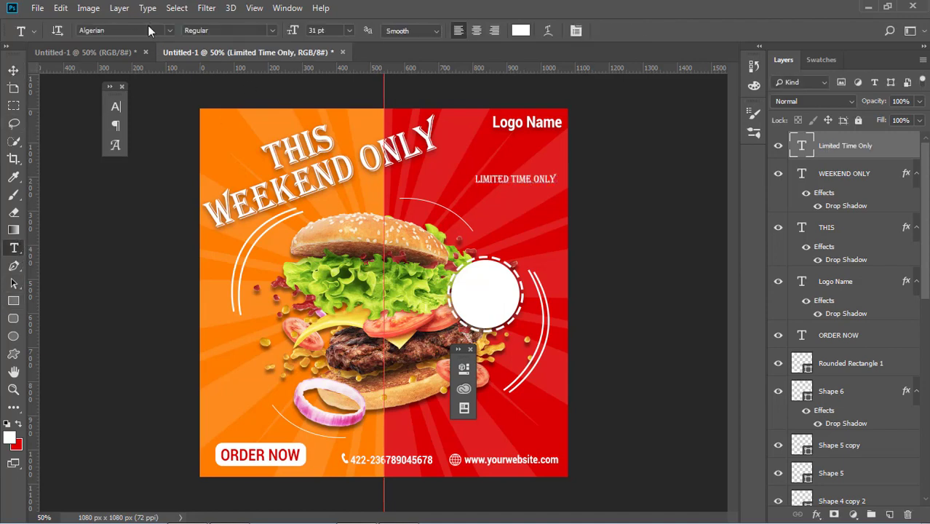
{"action": "left_click", "coordinate": [147, 25]}
{"action": "type", "text": "ro"}
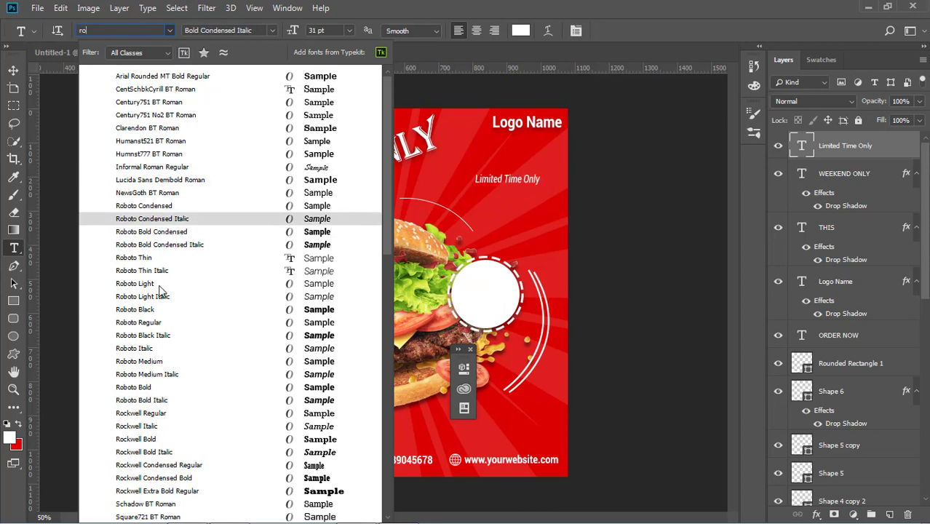
{"action": "left_click", "coordinate": [134, 387]}
- Move Limited Time Only left beneath the headline, rotate it about -16.7° and scale it to about 161%
{"action": "key", "text": "v"}
{"action": "left_click_drag", "start_coordinate": [504, 183], "coordinate": [404, 183]}
{"action": "key", "text": "ctrl+t"}
{"action": "left_click_drag", "start_coordinate": [459, 175], "coordinate": [454, 188]}
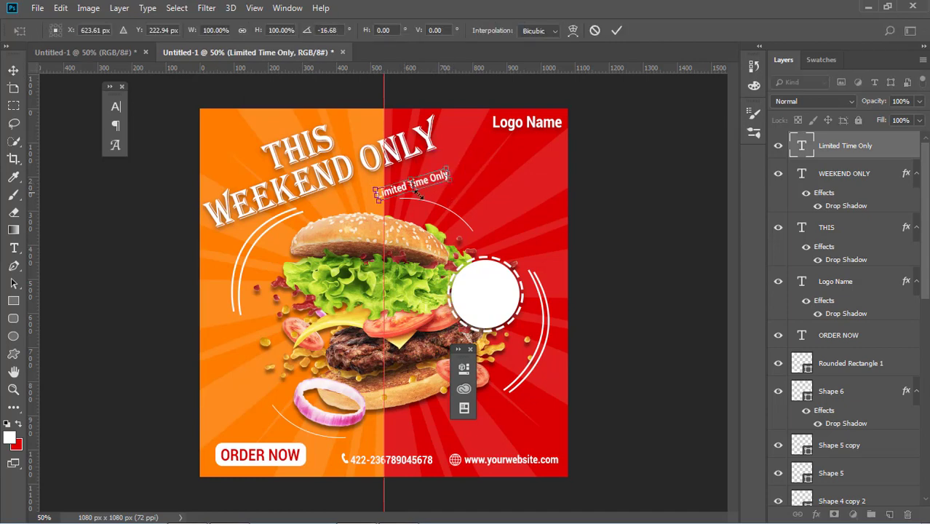
{"action": "left_click_drag", "start_coordinate": [377, 196], "coordinate": [342, 225]}
{"action": "key", "text": "Return"}
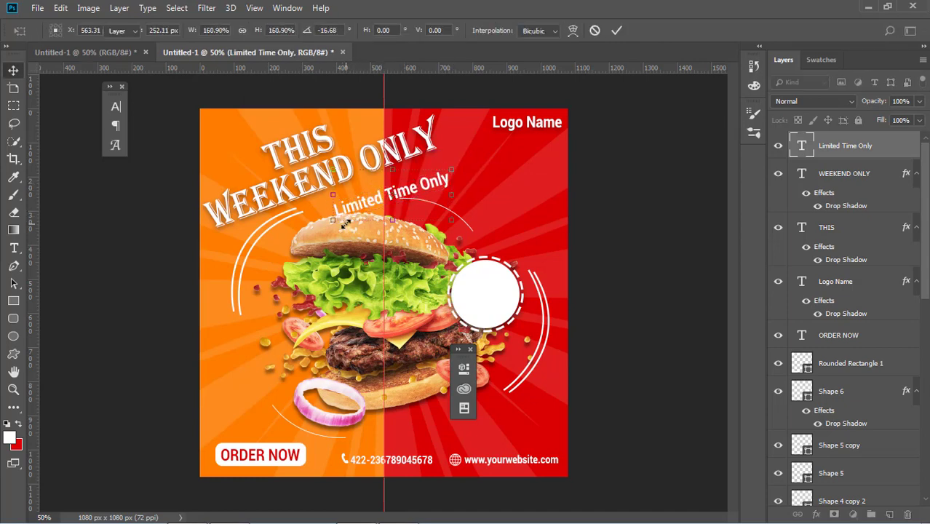
- Move Limited Time Only up close beneath the headline, rotate it a further -4.15° or so, and nudge it left and slightly down
{"action": "left_click", "coordinate": [474, 181]}
{"action": "left_click_drag", "start_coordinate": [437, 183], "coordinate": [440, 167]}
{"action": "key", "text": "ctrl+t"}
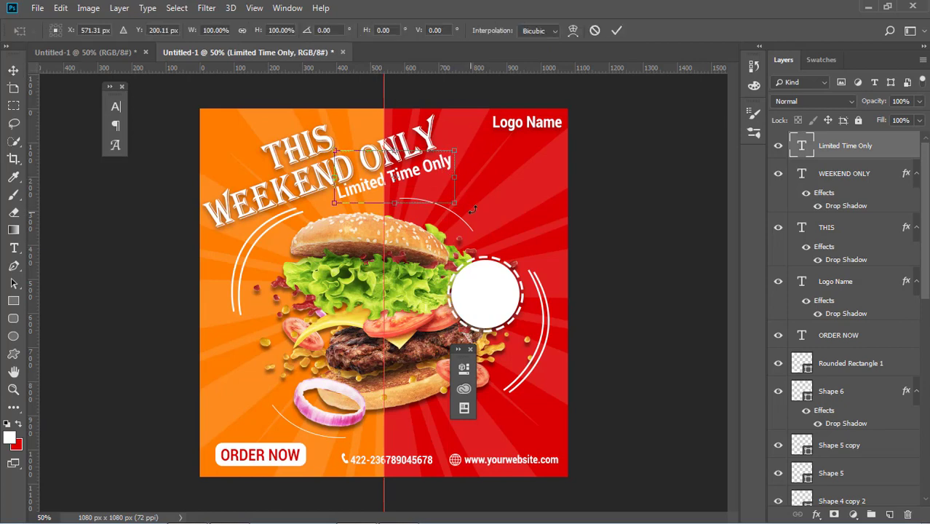
{"action": "left_click_drag", "start_coordinate": [470, 212], "coordinate": [474, 206]}
{"action": "key", "text": "Left"}
{"action": "key", "text": "Left"}
{"action": "key", "text": "Left"}
{"action": "key", "text": "Left"}
{"action": "key", "text": "Left"}
{"action": "key", "text": "Left"}
{"action": "key", "text": "Left"}
{"action": "key", "text": "Left"}
{"action": "key", "text": "Left"}
{"action": "key", "text": "Left"}
{"action": "key", "text": "Left"}
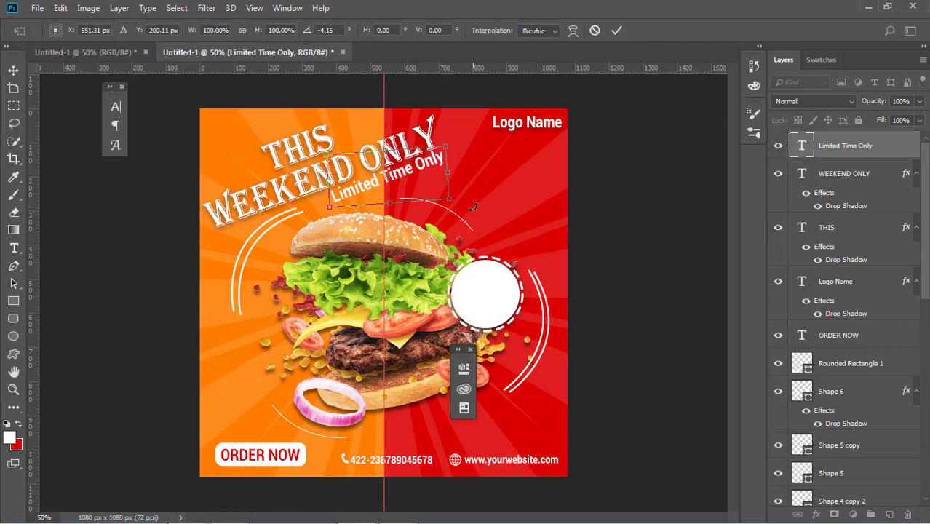
{"action": "key", "text": "Down"}
{"action": "key", "text": "Left"}
{"action": "key", "text": "Down"}
{"action": "key", "text": "Down"}
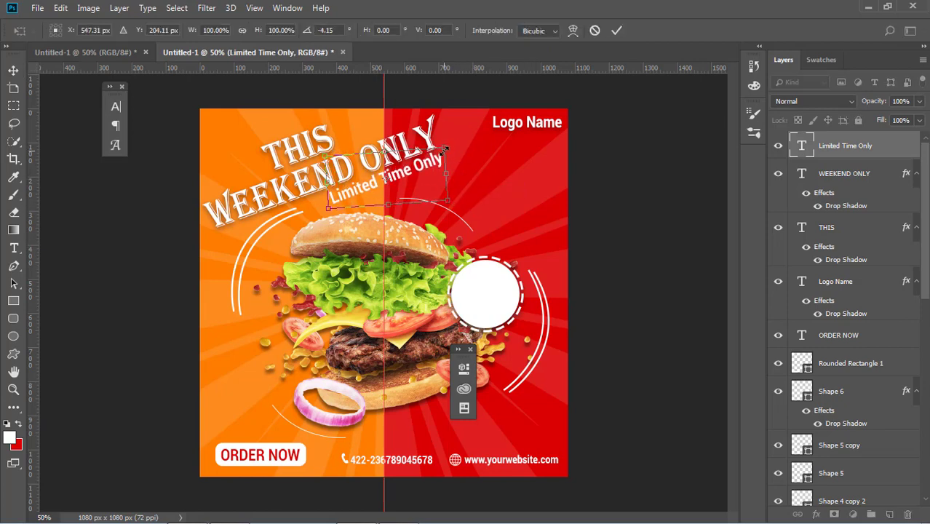
- Scale Limited Time Only to about 98% and ease its extra rotation to about -1.7°
{"action": "left_click_drag", "start_coordinate": [445, 150], "coordinate": [443, 149]}
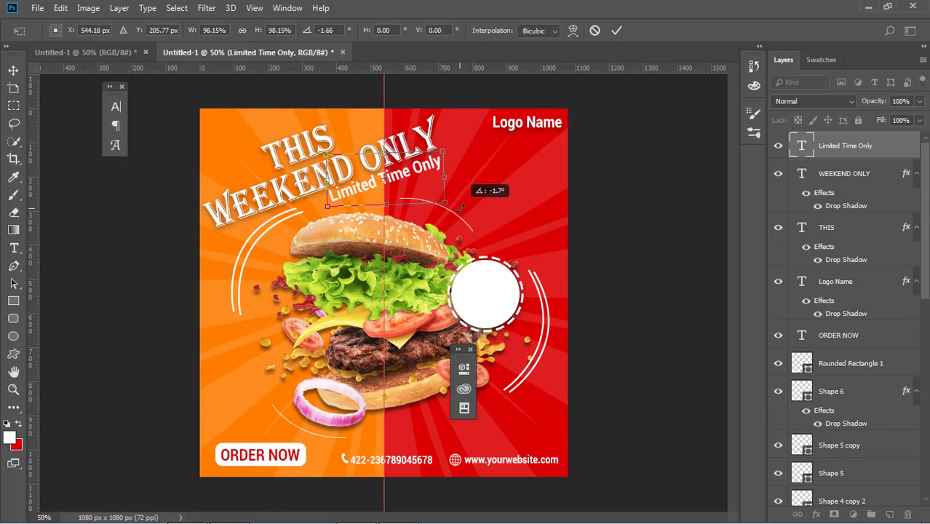
{"action": "key", "text": "Return"}
{"action": "left_click", "coordinate": [470, 179]}
{"action": "left_click", "coordinate": [437, 166]}
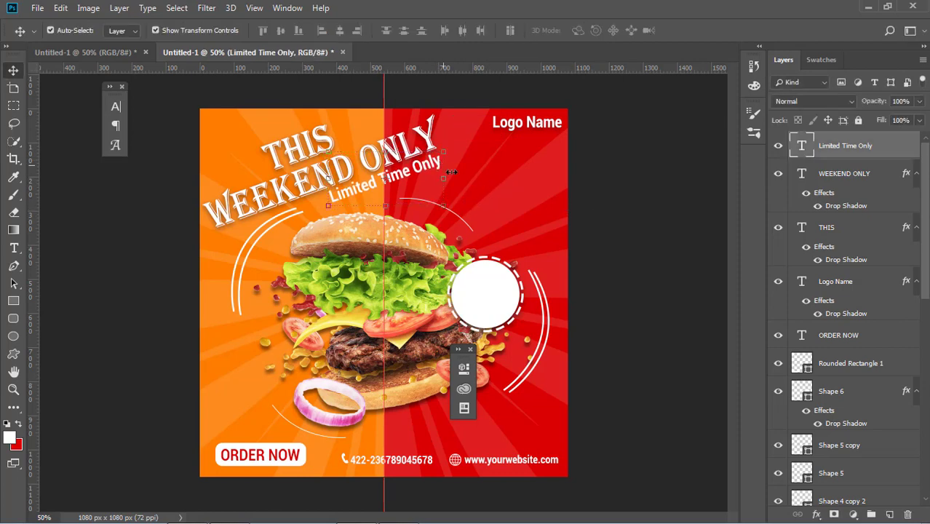
- Add a drop shadow to the Limited Time Only text, accepting the settings offered
{"action": "left_click", "coordinate": [817, 514]}
{"action": "left_click", "coordinate": [837, 501]}
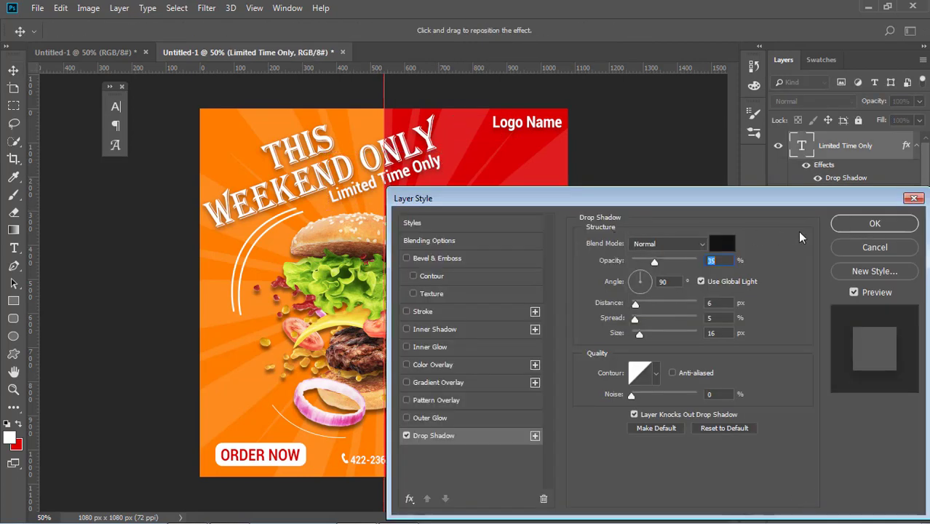
{"action": "left_click", "coordinate": [857, 225]}
{"action": "left_click", "coordinate": [461, 177]}
{"action": "left_click", "coordinate": [437, 169]}
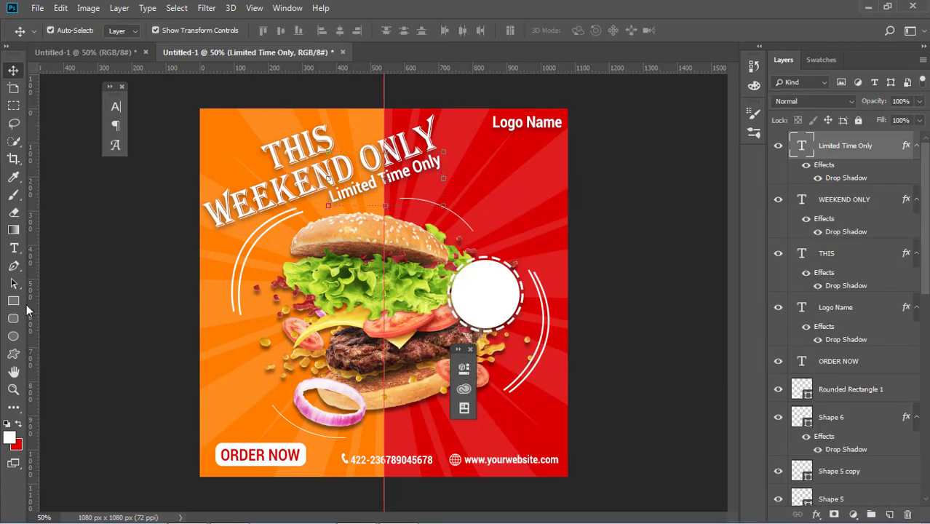
- Recolour the Limited Time Only text black (000000) and hide its drop shadow
{"action": "left_click", "coordinate": [13, 247]}
{"action": "left_click", "coordinate": [517, 31]}
{"action": "type", "text": "000000"}
{"action": "left_click", "coordinate": [879, 279]}
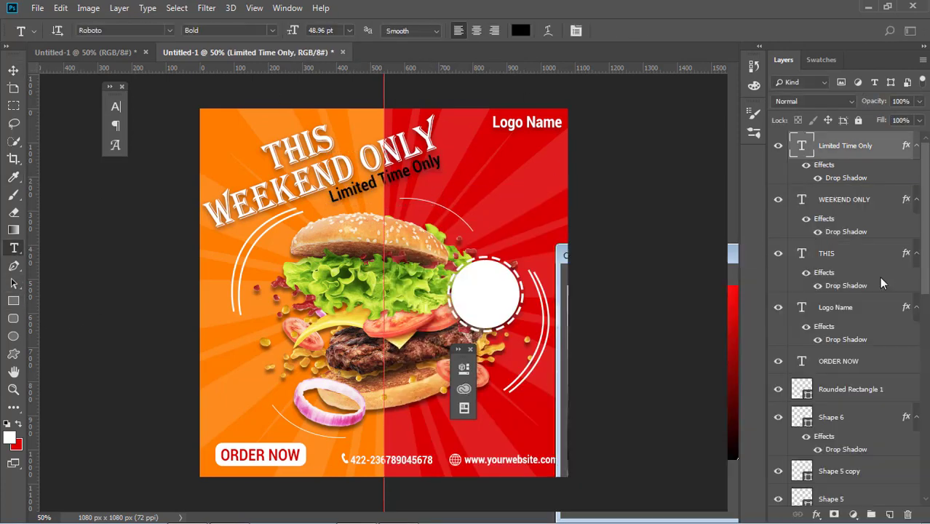
{"action": "left_click", "coordinate": [13, 72]}
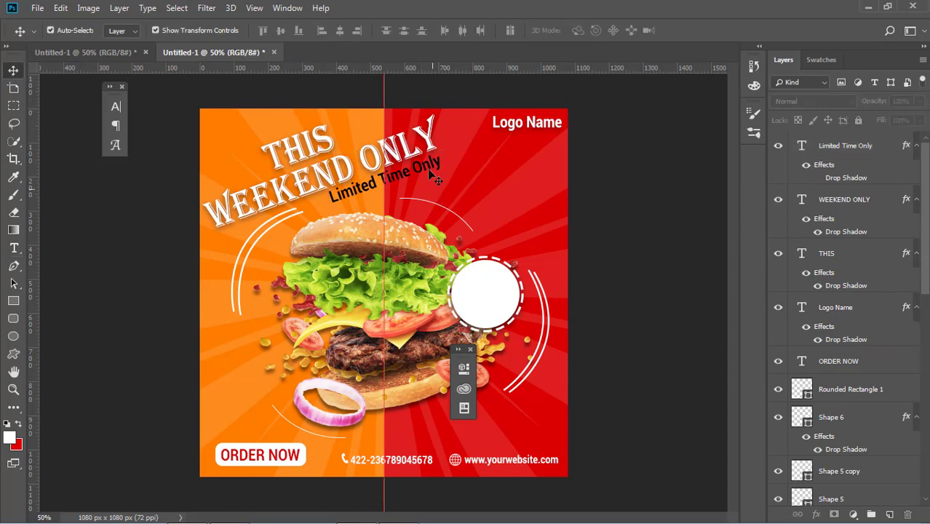
- Move the white badge with its dashed ring slightly upward beside the burger
{"action": "left_click", "coordinate": [604, 180]}
{"action": "left_click_drag", "start_coordinate": [484, 295], "coordinate": [486, 276]}
{"action": "left_click", "coordinate": [576, 291]}
- Add the black text GET UPTO on the red half above the badge in Roboto Bold, 31 pt
{"action": "left_click", "coordinate": [14, 248]}
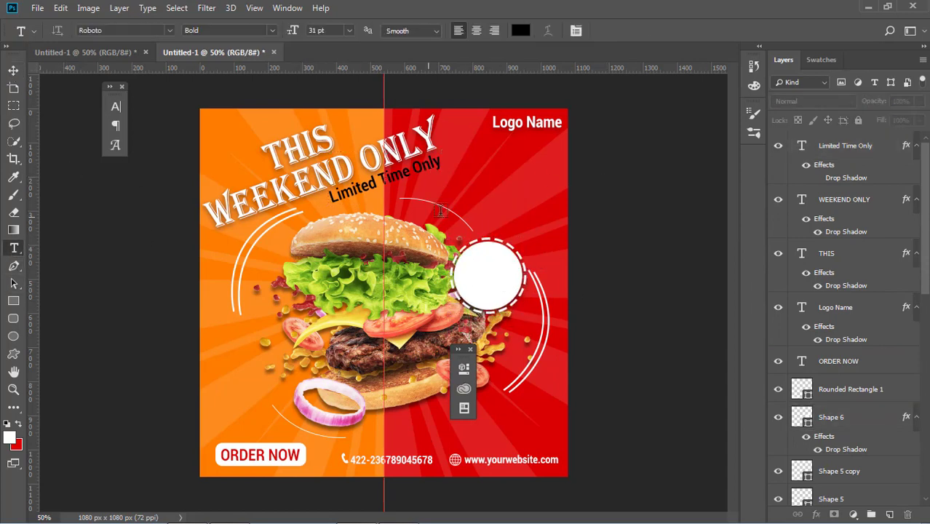
{"action": "left_click", "coordinate": [471, 184]}
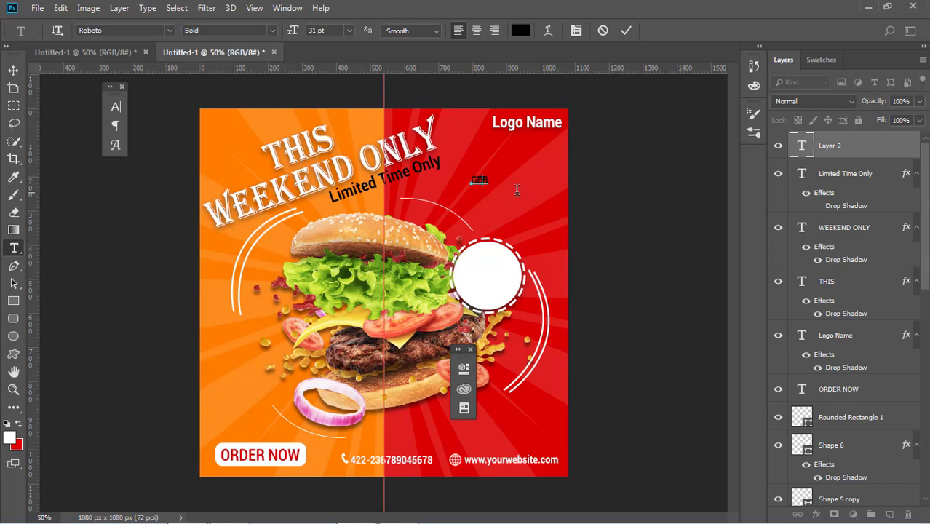
{"action": "key", "text": "ctrl+Return"}
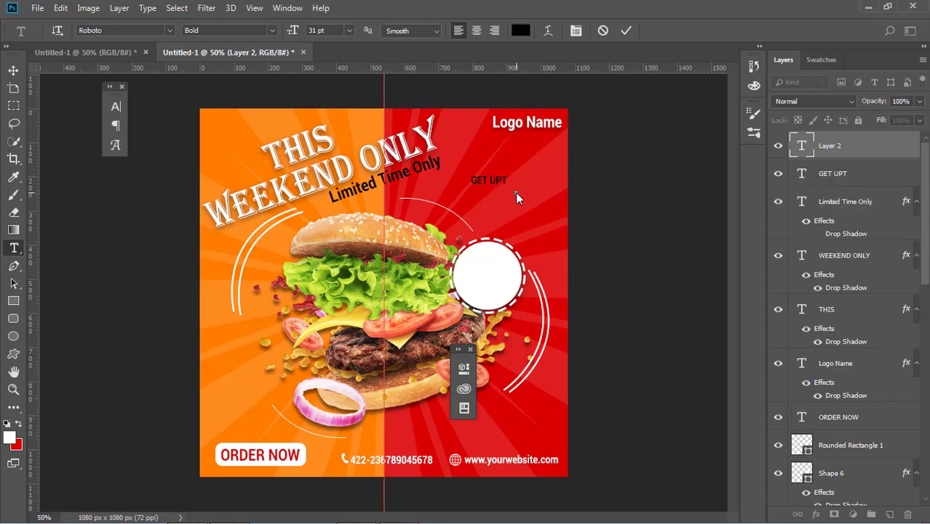
{"action": "key", "text": "v"}
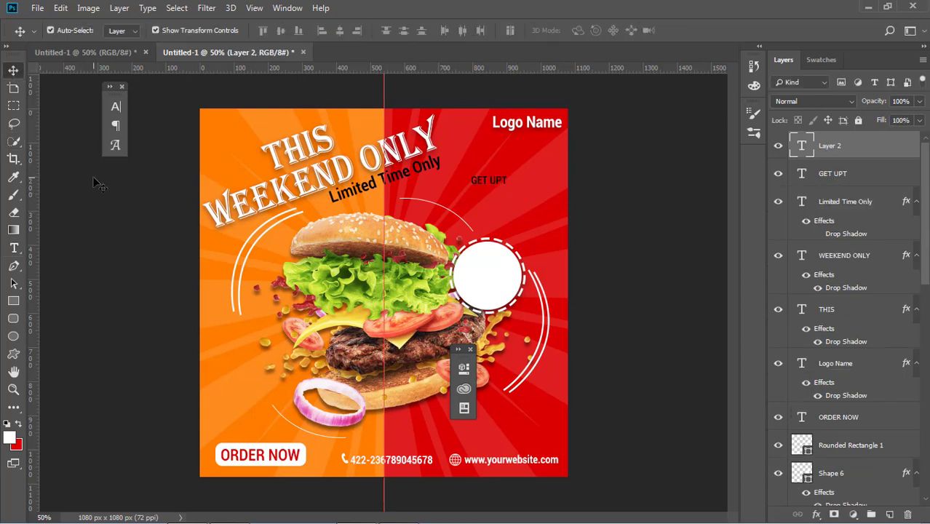
{"action": "key", "text": "t"}
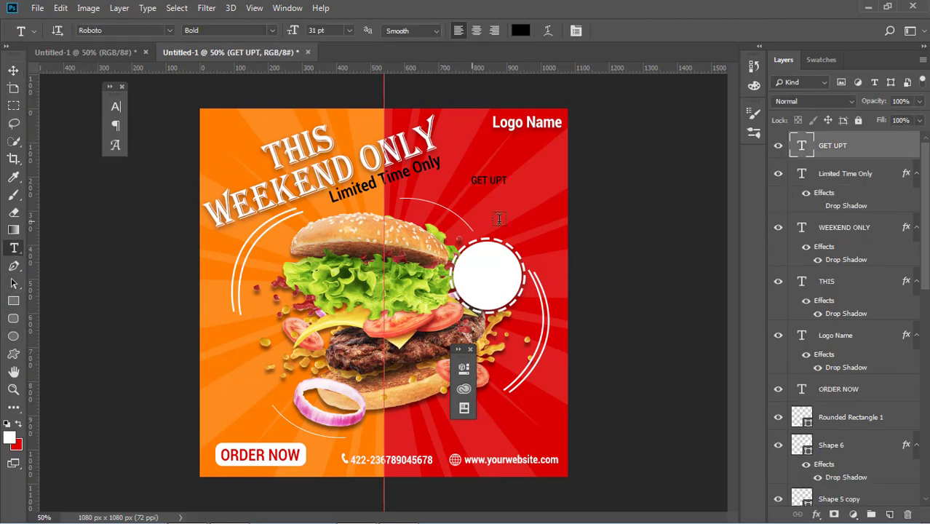
{"action": "left_click", "coordinate": [505, 179]}
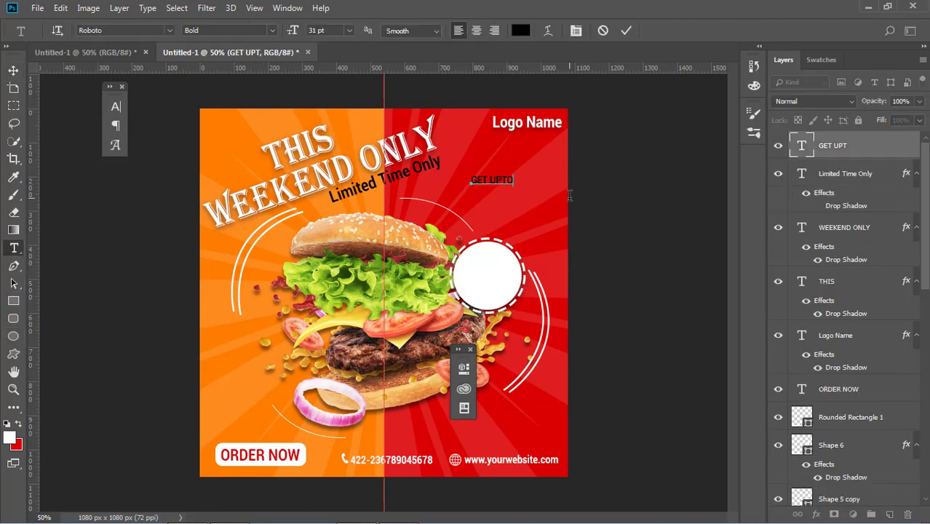
- Move GET UPTO into the upper part of the white badge and enlarge it to about 35 pt
{"action": "left_click", "coordinate": [12, 69]}
{"action": "left_click_drag", "start_coordinate": [495, 184], "coordinate": [511, 260]}
{"action": "key", "text": "Return"}
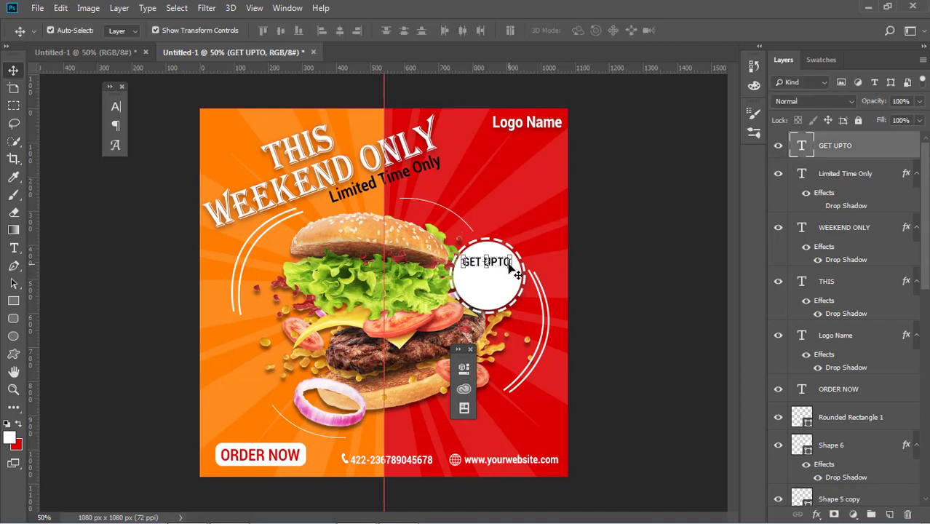
- Apply Faux Bold to the GET UPTO text and close the floating character settings
{"action": "left_click", "coordinate": [14, 248]}
{"action": "left_click", "coordinate": [576, 30]}
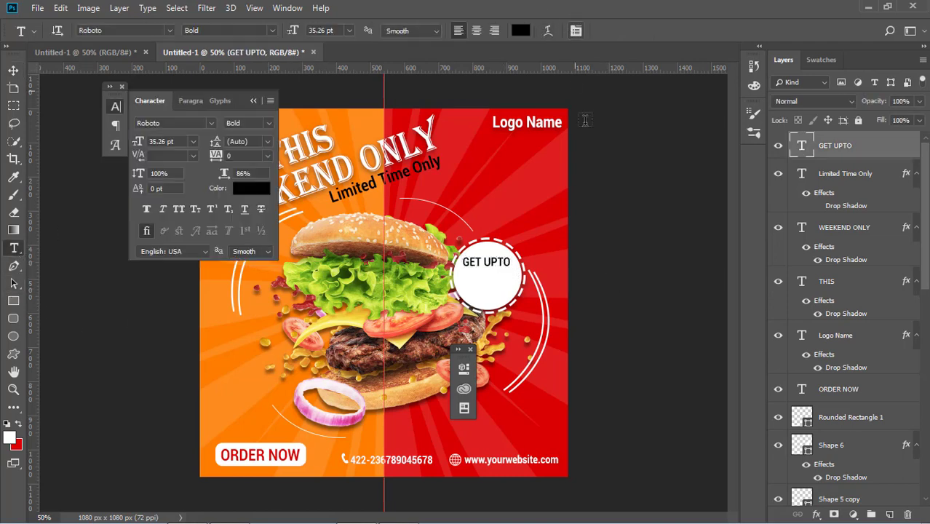
{"action": "left_click", "coordinate": [146, 209]}
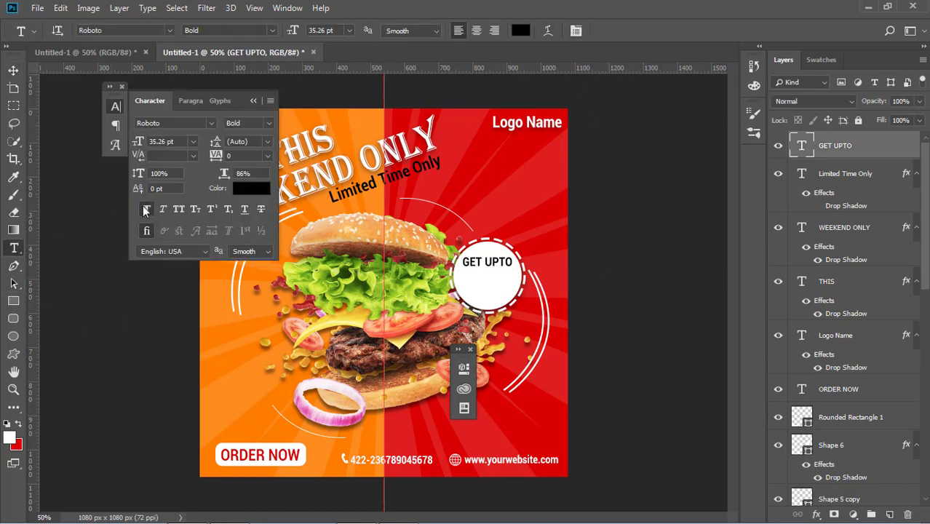
{"action": "left_click", "coordinate": [13, 70]}
{"action": "left_click", "coordinate": [253, 101]}
{"action": "left_click", "coordinate": [122, 86]}
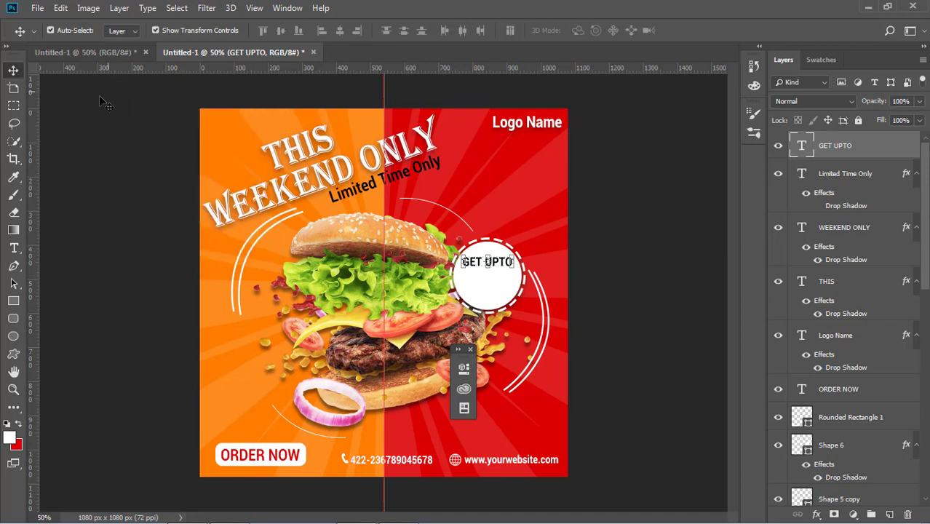
- Add the black text 50% on the red half above the badge
{"action": "left_click", "coordinate": [14, 248]}
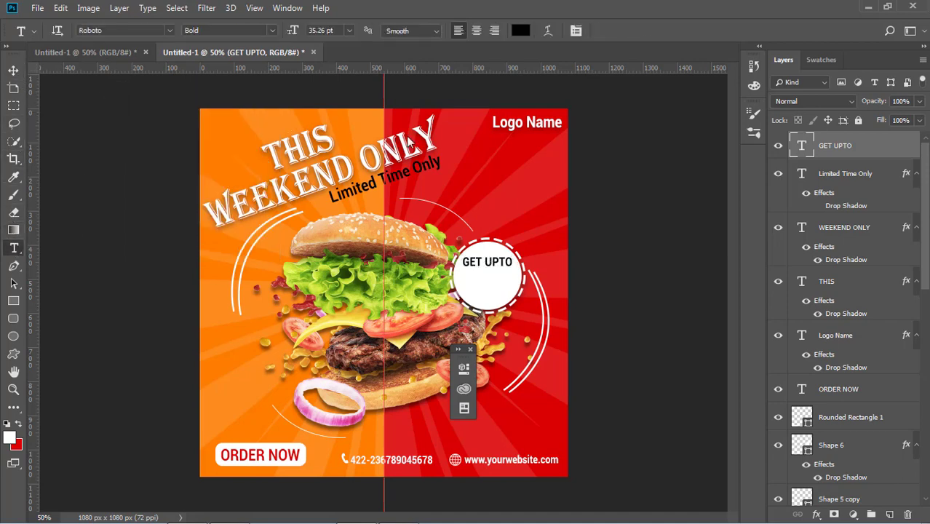
{"action": "left_click", "coordinate": [501, 188]}
{"action": "type", "text": "50"}
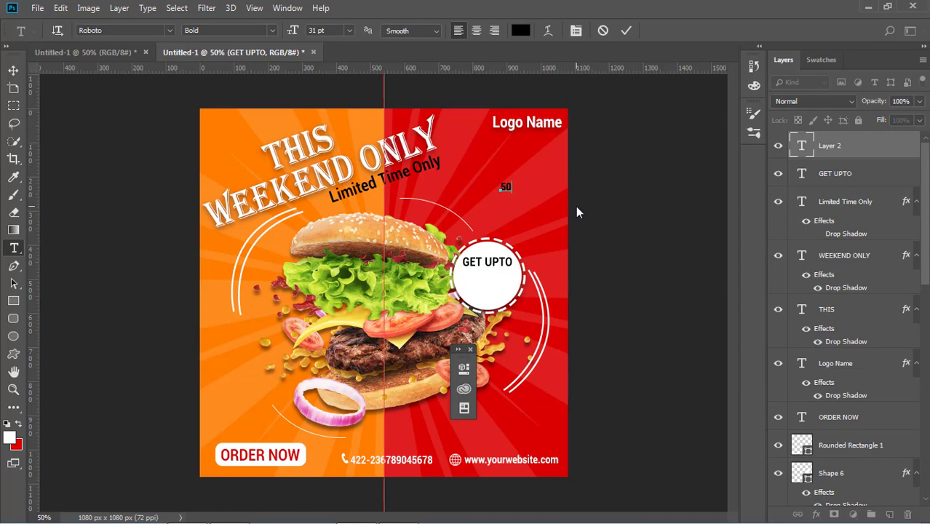
{"action": "type", "text": "%"}
- Move 50% into the badge beneath GET UPTO and enlarge it to nearly fill the badge's width
{"action": "left_click", "coordinate": [14, 70]}
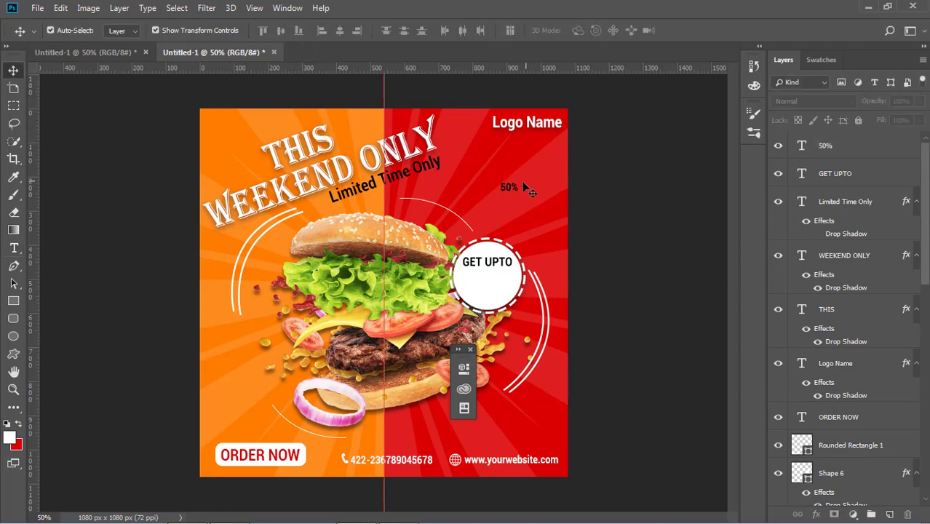
{"action": "left_click", "coordinate": [526, 188]}
{"action": "key", "text": "ctrl+t"}
{"action": "left_click_drag", "start_coordinate": [520, 194], "coordinate": [493, 283]}
{"action": "key", "text": "Return"}
{"action": "left_click", "coordinate": [617, 241]}
{"action": "left_click", "coordinate": [641, 312]}
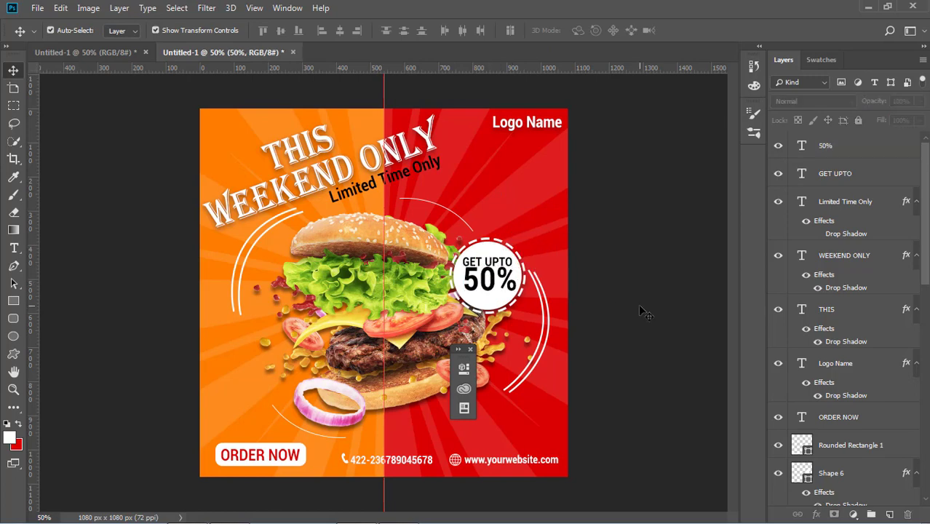
- Scale the 50% text to about 95% and nudge it slightly down within the badge
{"action": "left_click", "coordinate": [514, 289]}
{"action": "key", "text": "ctrl+t"}
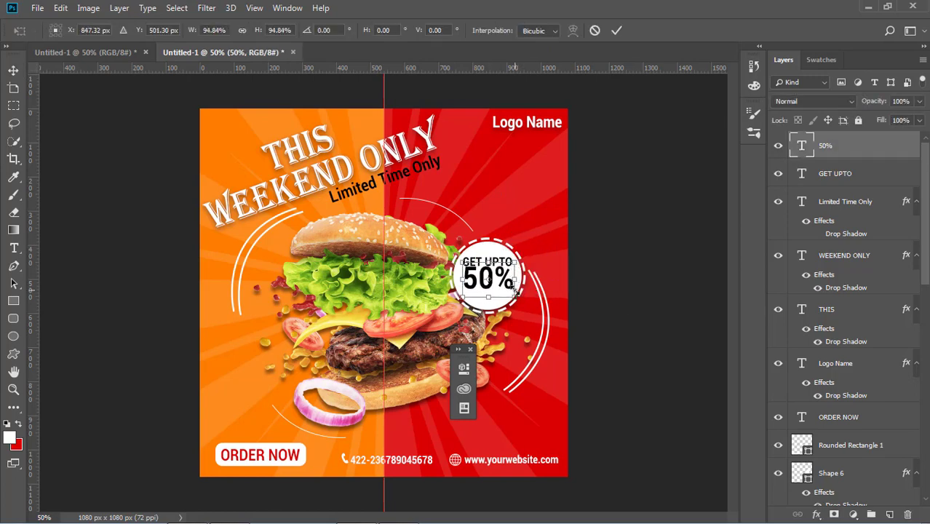
{"action": "key", "text": "Down"}
{"action": "key", "text": "Down"}
{"action": "key", "text": "Return"}
- Nudge GET UPTO slightly up to widen its gap from the 50% text
{"action": "left_click", "coordinate": [674, 250]}
{"action": "left_click", "coordinate": [487, 262]}
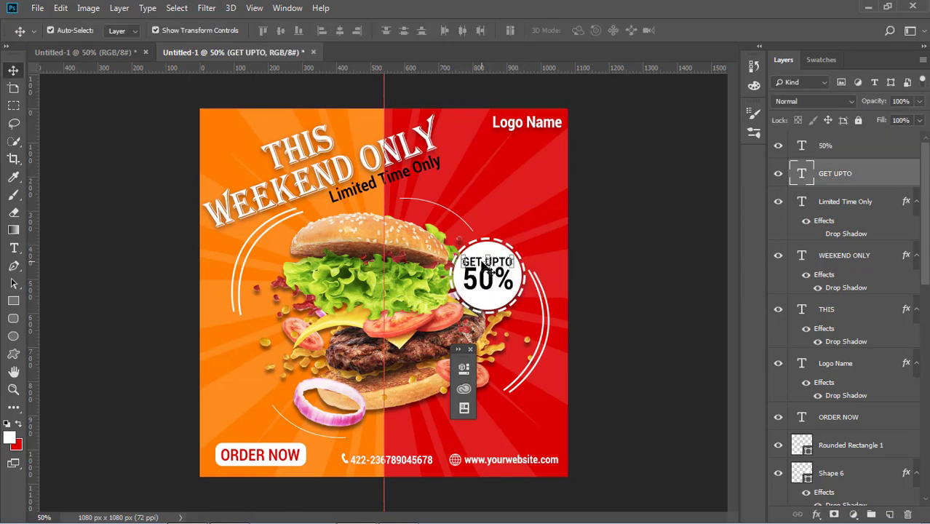
{"action": "key", "text": "Up"}
{"action": "key", "text": "Up"}
{"action": "key", "text": "Up"}
{"action": "key", "text": "Up"}
{"action": "key", "text": "Up"}
- Add the black text OFFER on the red half above the badge
{"action": "key", "text": "t"}
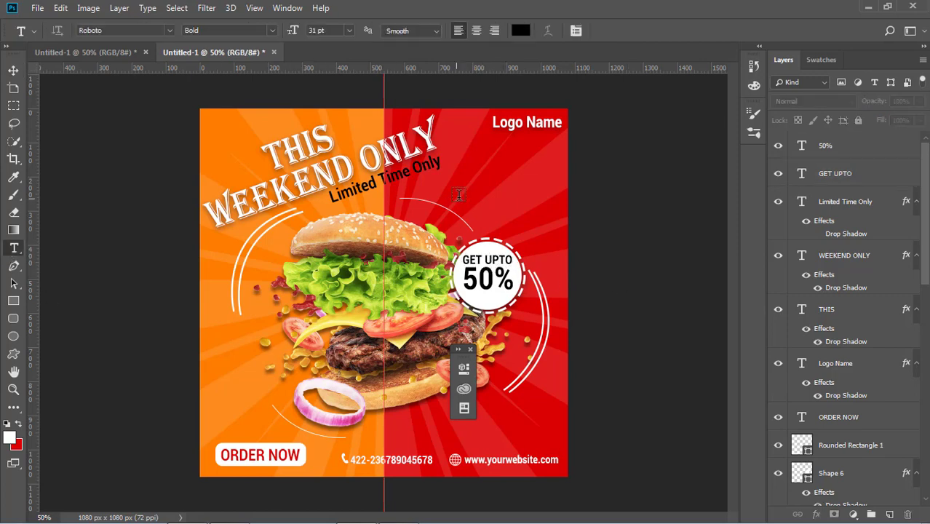
{"action": "left_click", "coordinate": [468, 182]}
{"action": "type", "text": "OFFER"}
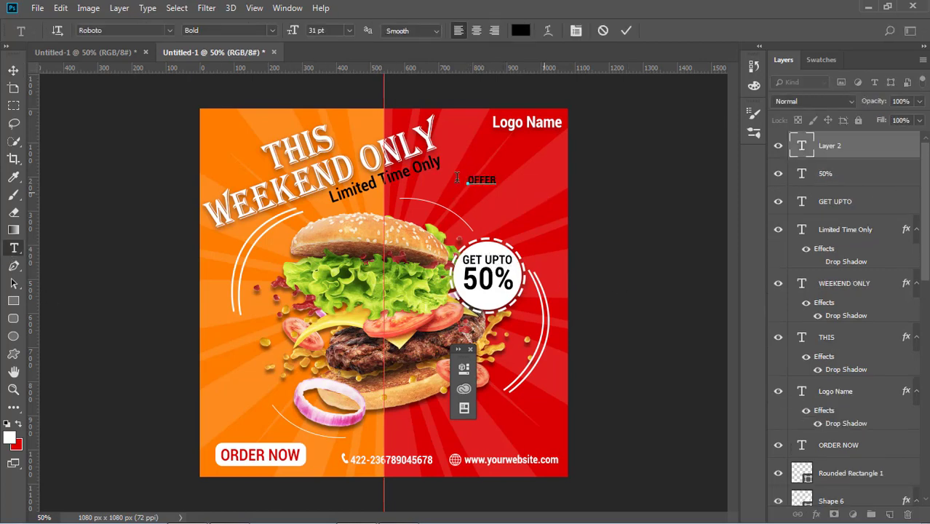
- Move OFFER into the badge beneath 50% and scale it to about 124%
{"action": "left_click", "coordinate": [13, 70]}
{"action": "left_click_drag", "start_coordinate": [489, 187], "coordinate": [500, 293]}
{"action": "key", "text": "ctrl+t"}
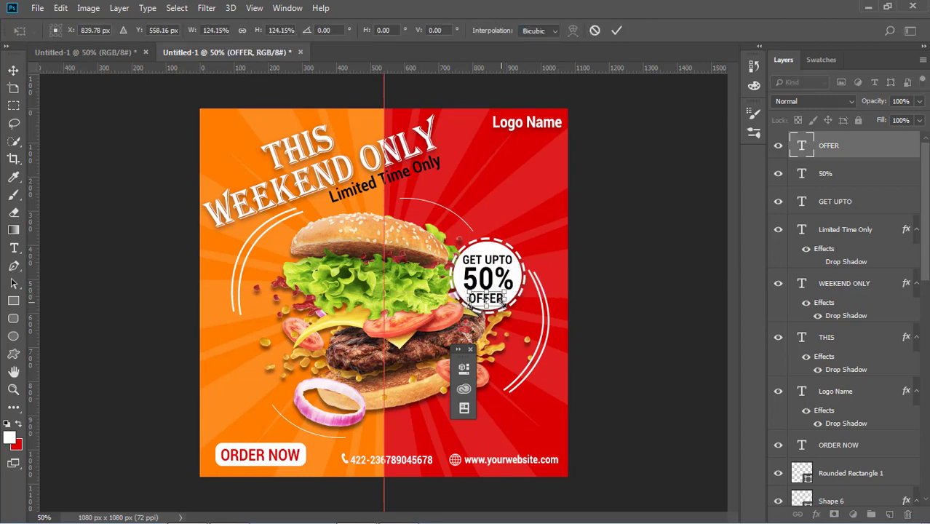
{"action": "key", "text": "Return"}
{"action": "left_click", "coordinate": [619, 269]}
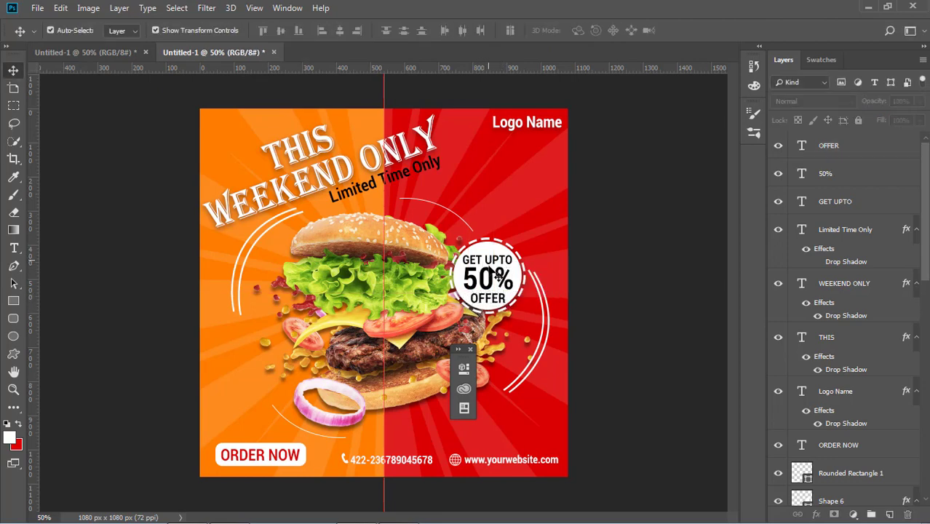
- Recolour the GET UPTO, 50% and OFFER texts together with the background red da0000
{"action": "left_click", "coordinate": [498, 261]}
{"action": "left_click", "coordinate": [498, 282], "text": "shift"}
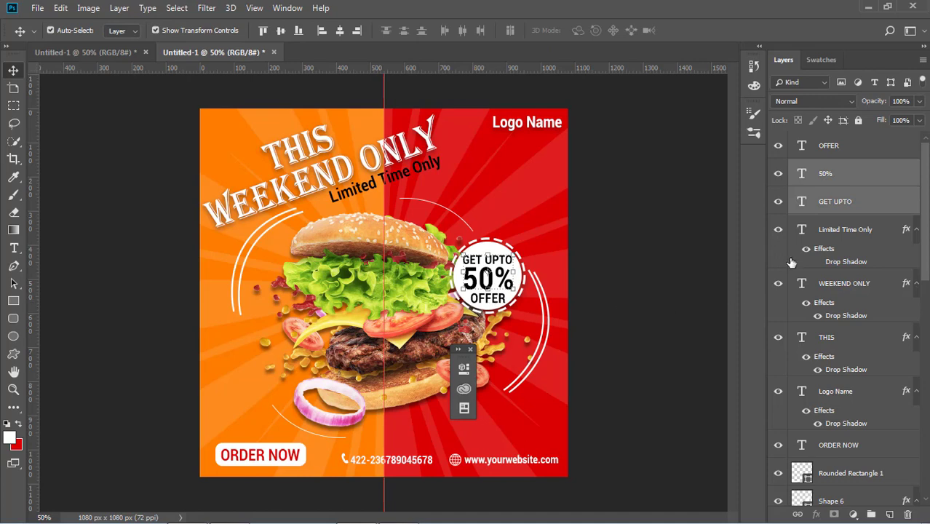
{"action": "left_click", "coordinate": [826, 154], "text": "shift"}
{"action": "left_click", "coordinate": [13, 248]}
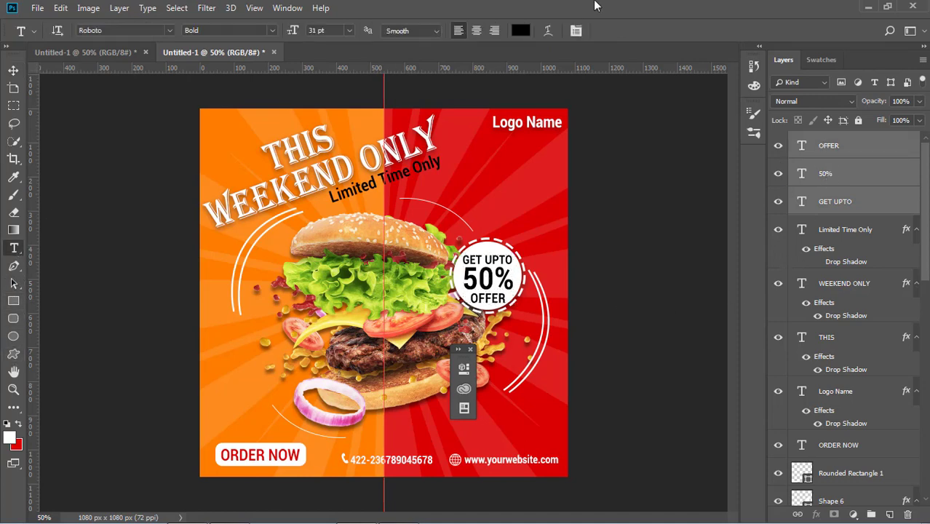
{"action": "left_click", "coordinate": [521, 29]}
{"action": "left_click", "coordinate": [489, 146]}
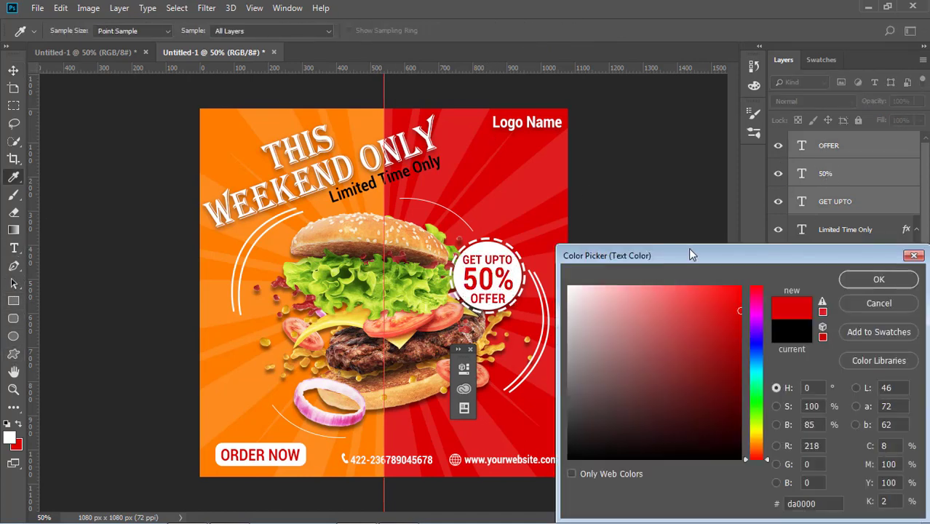
{"action": "left_click", "coordinate": [895, 281]}
{"action": "left_click", "coordinate": [13, 72]}
{"action": "left_click", "coordinate": [131, 146]}
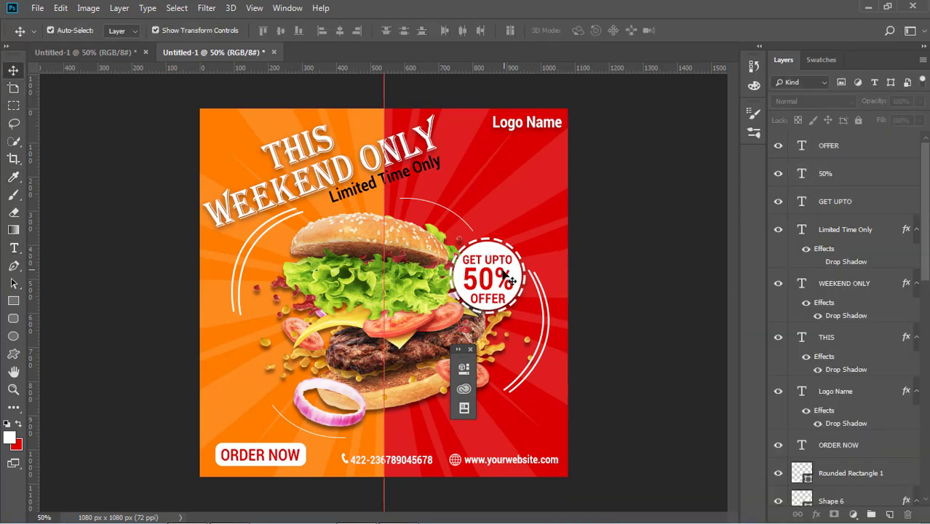
- Recolour only the 50% text in the badge black
{"action": "left_click", "coordinate": [508, 278]}
{"action": "left_click", "coordinate": [14, 248]}
{"action": "left_click", "coordinate": [522, 31]}
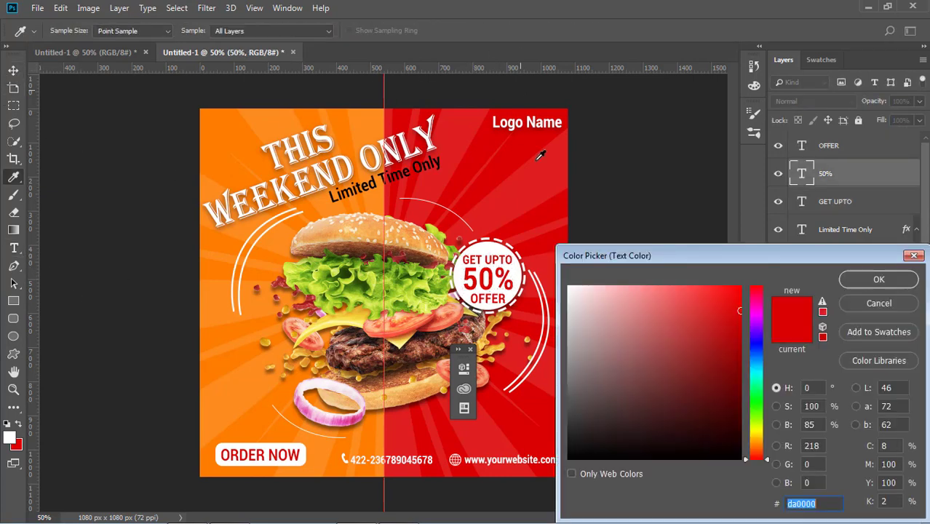
{"action": "left_click_drag", "start_coordinate": [655, 342], "coordinate": [744, 464]}
{"action": "left_click", "coordinate": [876, 279]}
{"action": "left_click", "coordinate": [13, 72]}
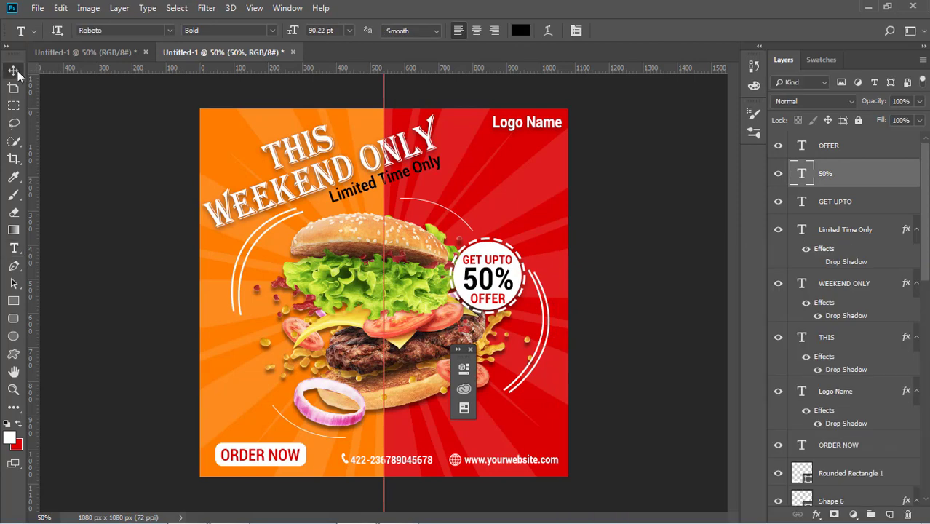
- Nudge the OFFER text slightly to the left inside the badge so it lines up beneath 50%
{"action": "left_click", "coordinate": [131, 149]}
{"action": "left_click", "coordinate": [490, 263]}
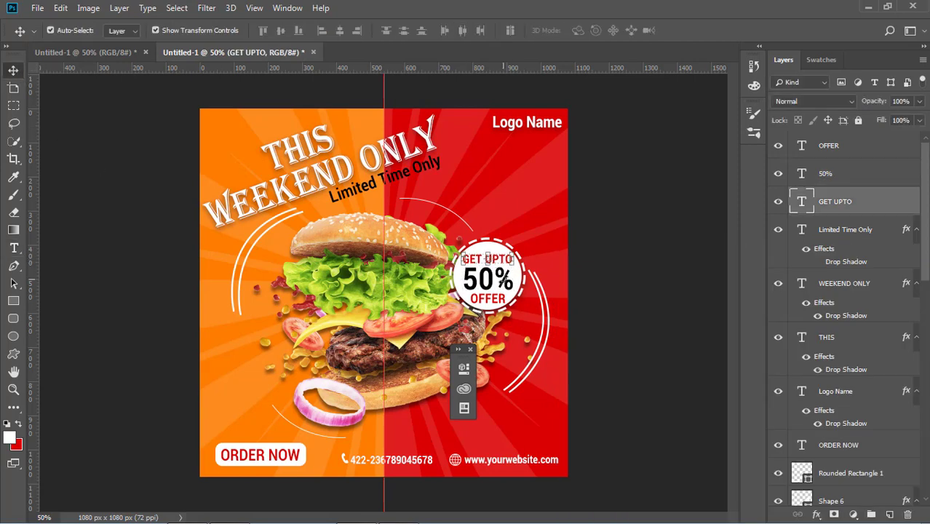
{"action": "left_click", "coordinate": [498, 299]}
{"action": "key", "text": "Left"}
{"action": "key", "text": "Left"}
{"action": "left_click", "coordinate": [656, 245]}
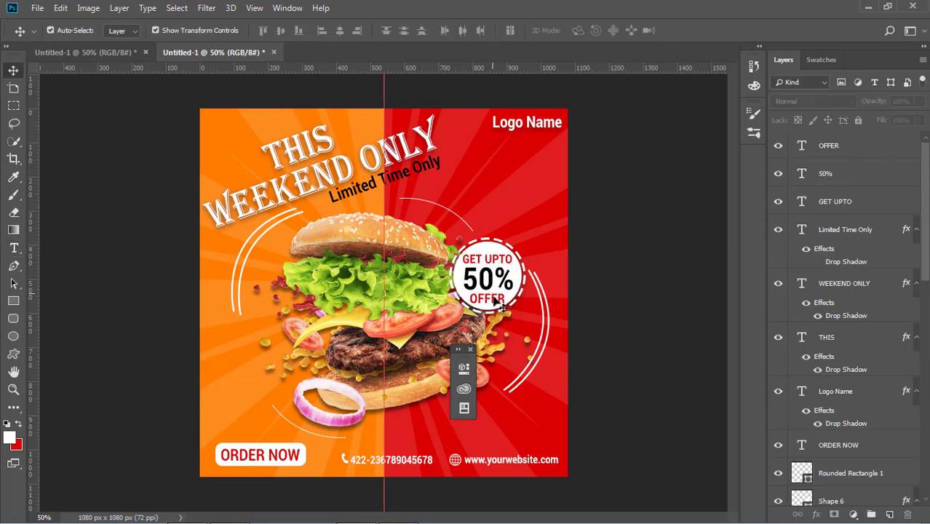
- Add a drop shadow with 100% opacity and 5 px size to the phone number text
{"action": "left_click", "coordinate": [421, 463]}
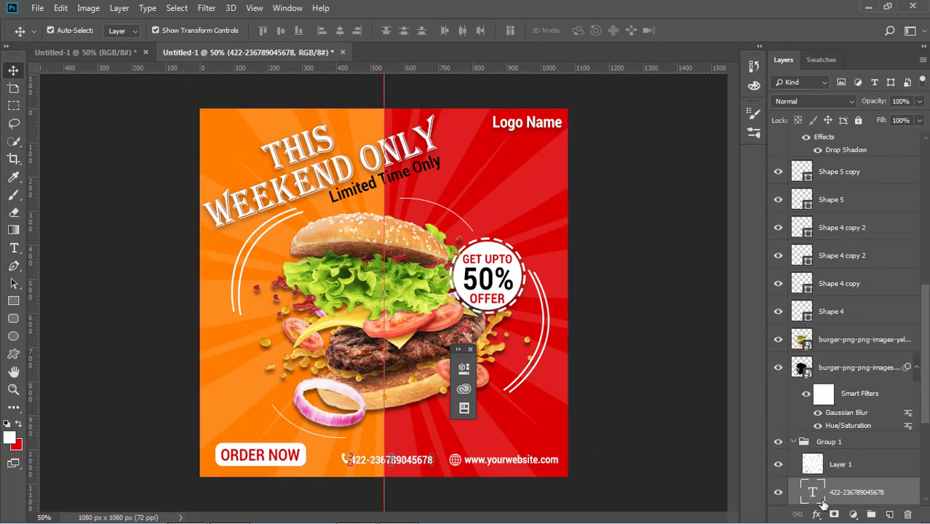
{"action": "left_click", "coordinate": [816, 514]}
{"action": "left_click", "coordinate": [849, 507]}
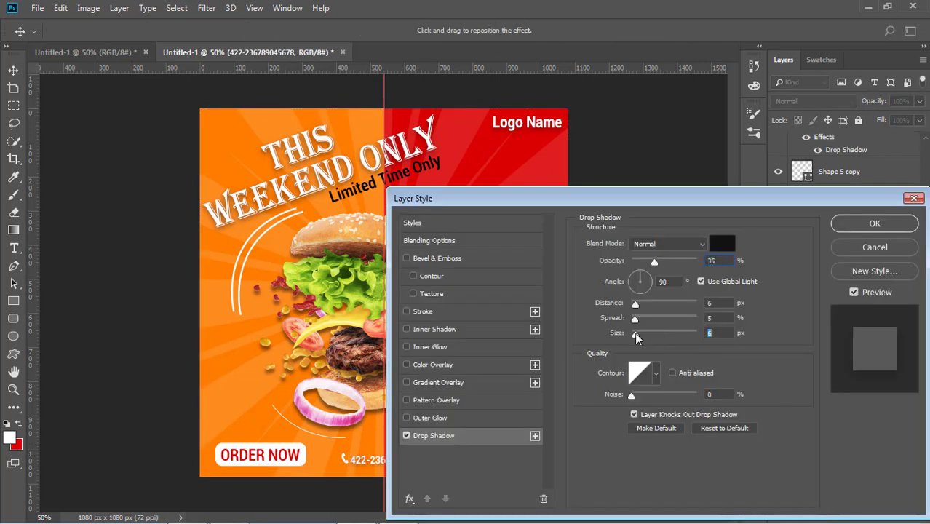
{"action": "left_click_drag", "start_coordinate": [636, 334], "coordinate": [636, 335]}
{"action": "left_click_drag", "start_coordinate": [653, 260], "coordinate": [704, 260]}
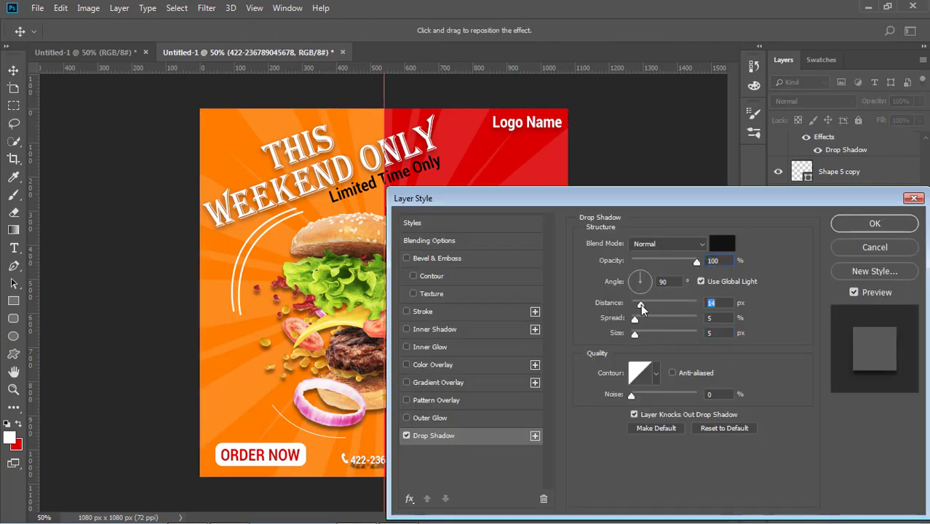
{"action": "left_click_drag", "start_coordinate": [636, 303], "coordinate": [634, 319]}
{"action": "left_click", "coordinate": [849, 228]}
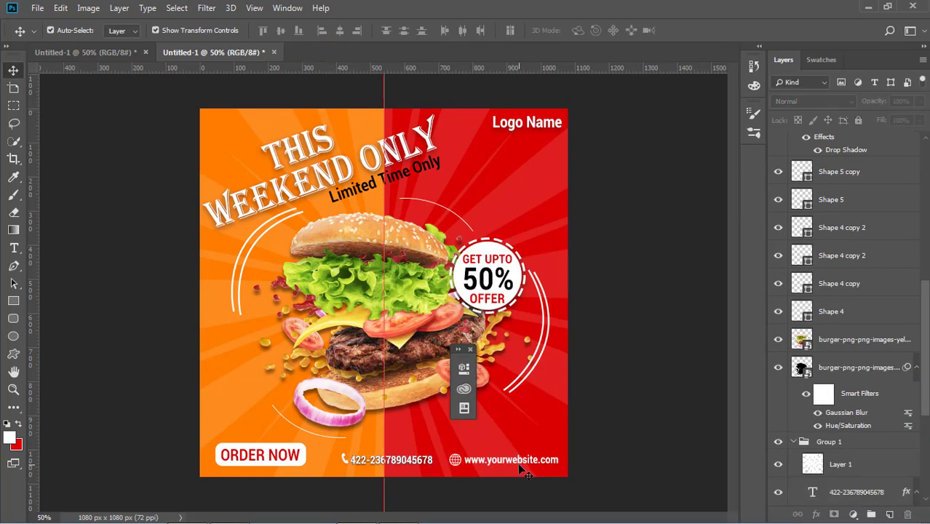
{"action": "left_click", "coordinate": [520, 463]}
{"action": "left_click", "coordinate": [833, 493]}
{"action": "scroll", "coordinate": [845, 437], "scroll_direction": "down", "scroll_amount": 4}
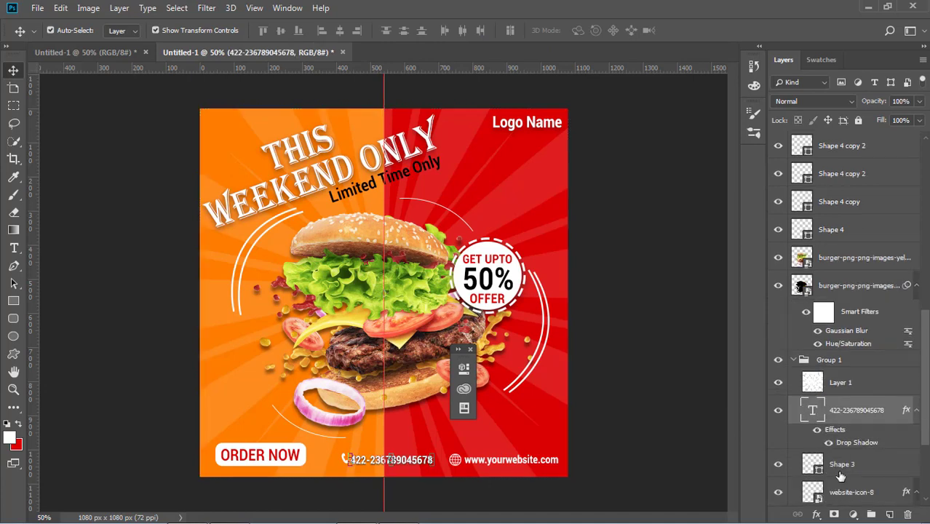
{"action": "left_click", "coordinate": [856, 491], "text": "ctrl"}
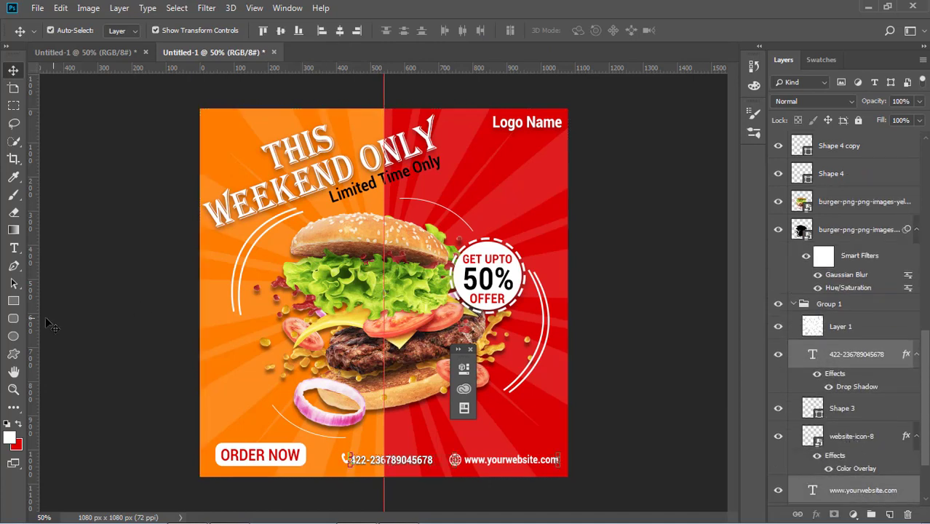
{"action": "left_click", "coordinate": [13, 248]}
{"action": "left_click", "coordinate": [524, 31]}
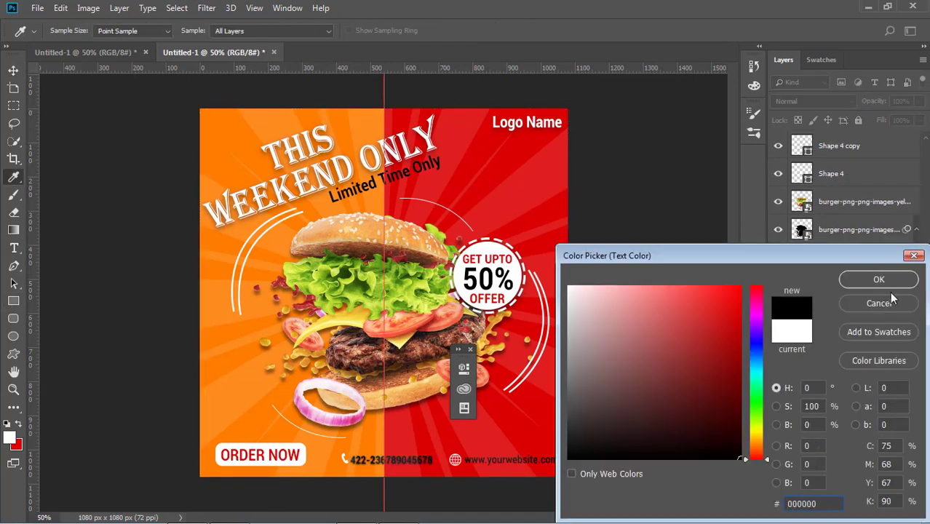
{"action": "left_click", "coordinate": [891, 283]}
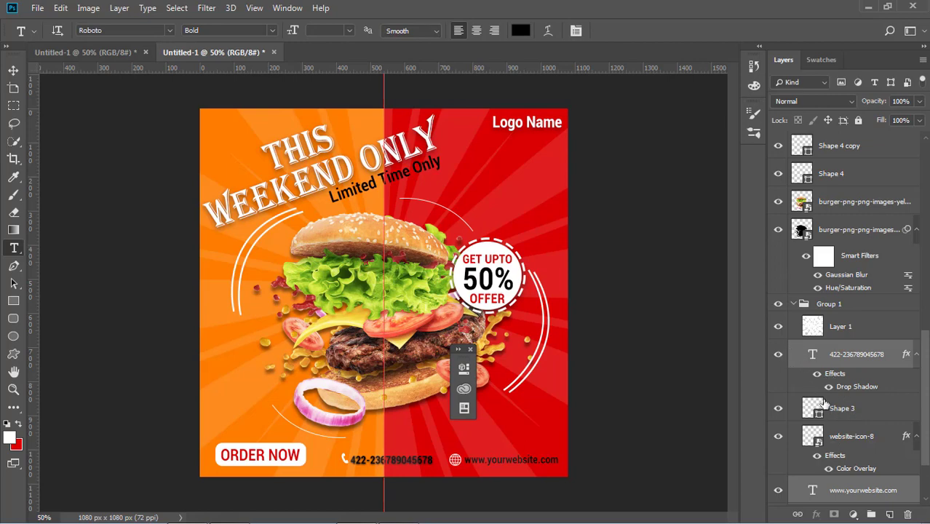
- Hide the phone number's drop shadow and move Layer 1 below the website text in Group 1
{"action": "scroll", "coordinate": [830, 408], "scroll_direction": "down", "scroll_amount": 1}
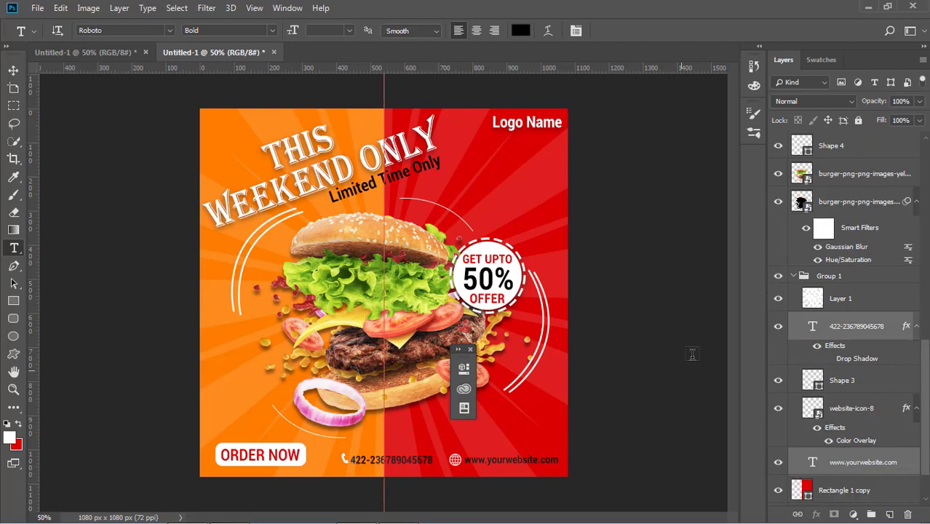
{"action": "left_click_drag", "start_coordinate": [854, 310], "coordinate": [845, 472]}
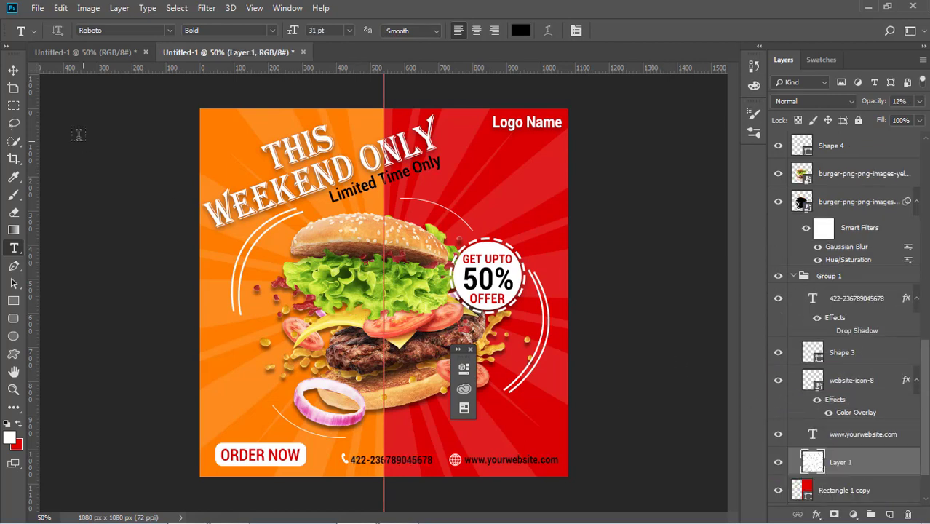
- Change the website icon's colour overlay to black, 000000
{"action": "left_click", "coordinate": [13, 70]}
{"action": "left_click", "coordinate": [456, 461]}
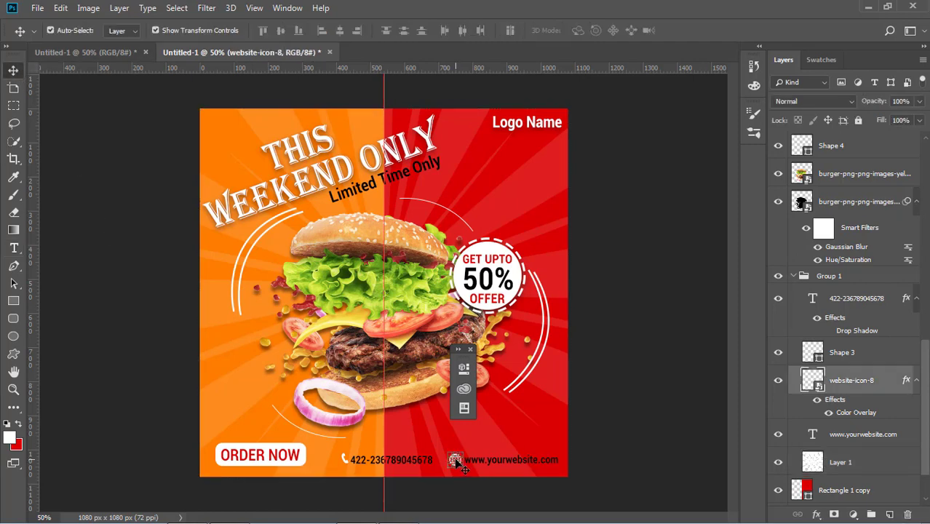
{"action": "double_click", "coordinate": [866, 417]}
{"action": "left_click", "coordinate": [721, 244]}
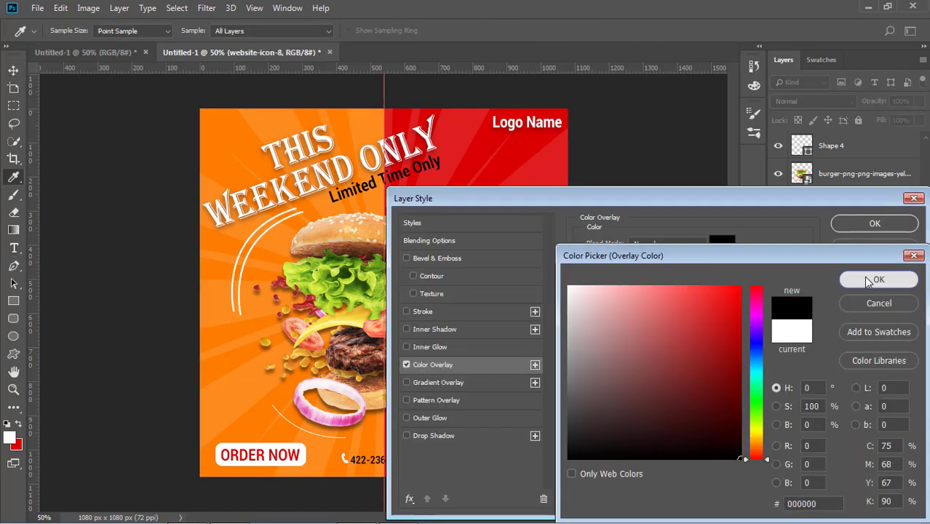
{"action": "left_click", "coordinate": [847, 277]}
{"action": "left_click", "coordinate": [875, 223]}
{"action": "left_click", "coordinate": [65, 151]}
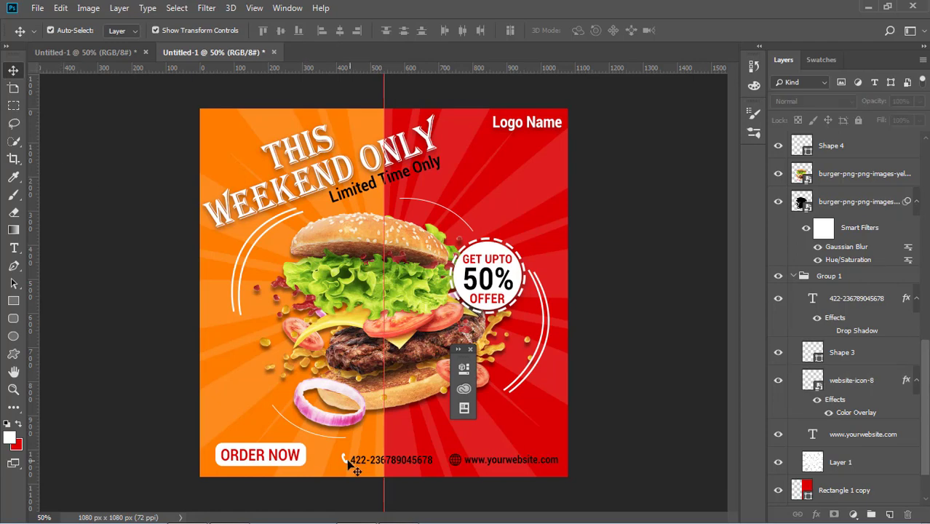
- Recolour the phone icon shape beside the phone number black
{"action": "left_click", "coordinate": [347, 461]}
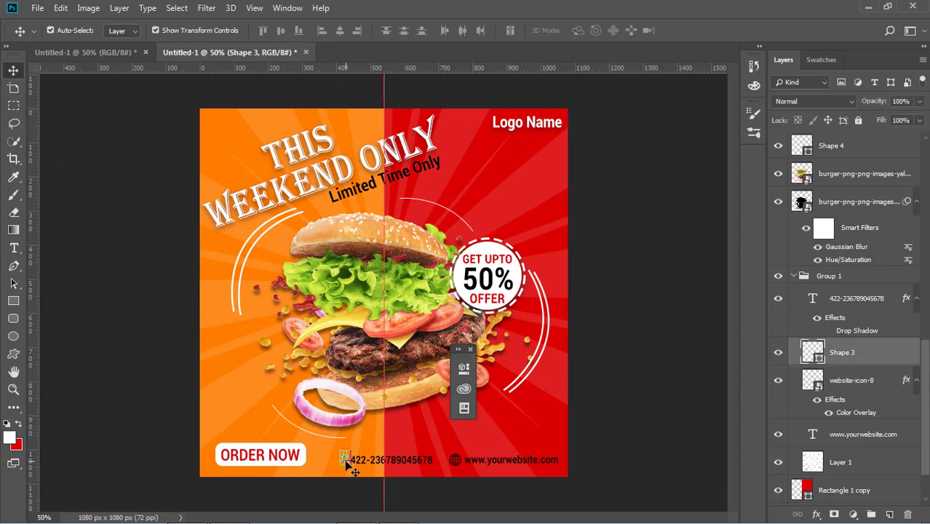
{"action": "double_click", "coordinate": [817, 355]}
{"action": "left_click", "coordinate": [881, 276]}
{"action": "left_click", "coordinate": [860, 308]}
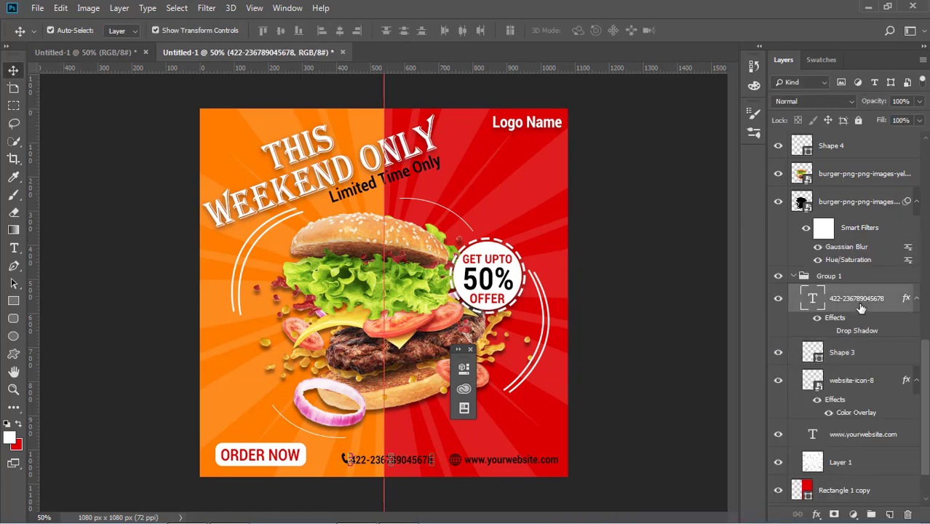
{"action": "left_click", "coordinate": [623, 357]}
- Add a drop shadow to the ORDER NOW button's rounded rectangle with 58% opacity, 7 px distance, 0% spread and 4 px size
{"action": "left_click", "coordinate": [225, 452]}
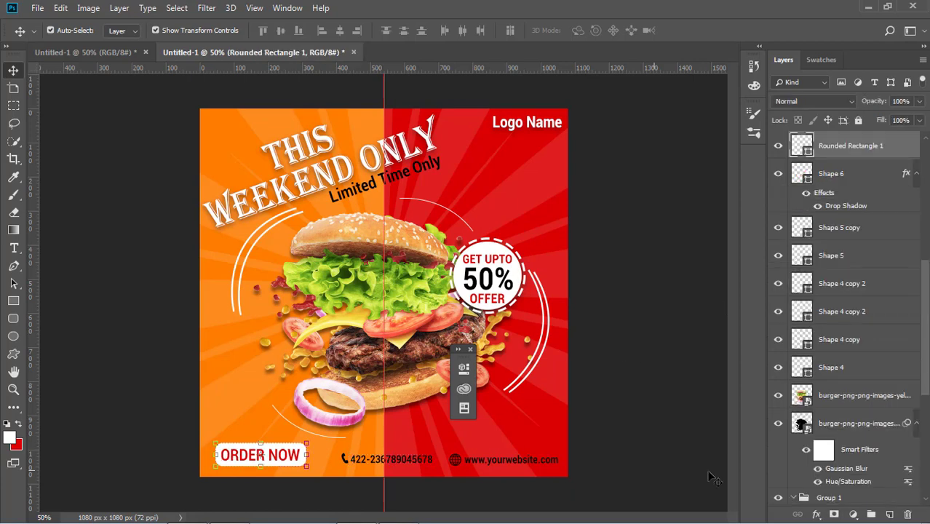
{"action": "left_click", "coordinate": [816, 515]}
{"action": "left_click", "coordinate": [830, 500]}
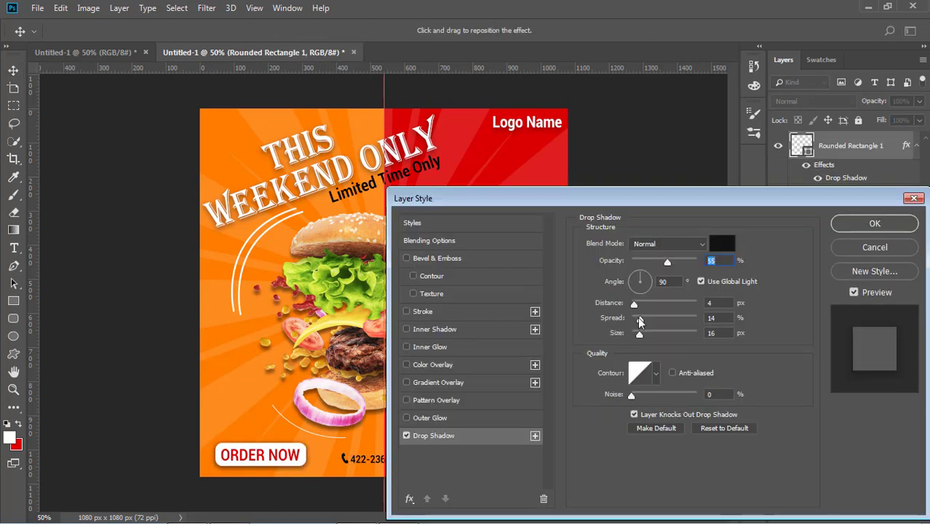
{"action": "left_click_drag", "start_coordinate": [635, 304], "coordinate": [636, 304]}
{"action": "left_click_drag", "start_coordinate": [668, 261], "coordinate": [710, 264]}
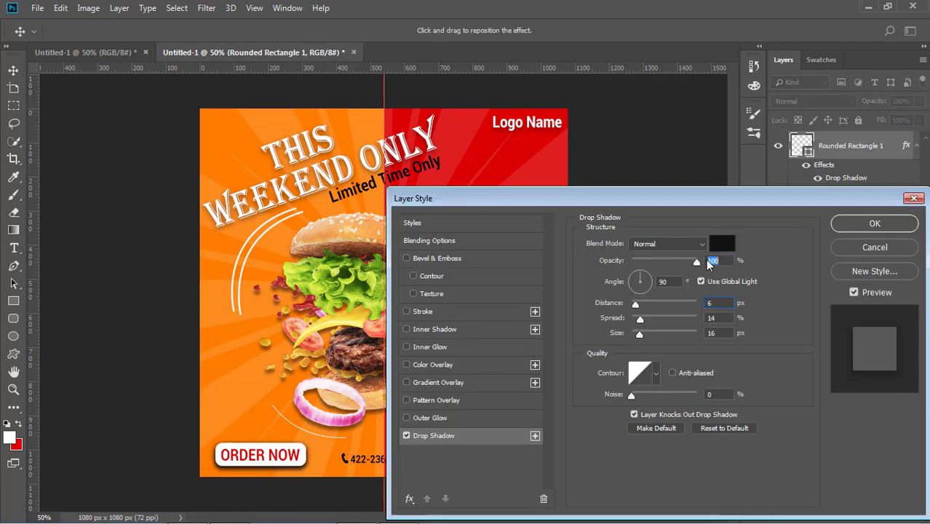
{"action": "left_click_drag", "start_coordinate": [635, 304], "coordinate": [635, 334]}
{"action": "left_click_drag", "start_coordinate": [697, 263], "coordinate": [670, 262]}
{"action": "left_click_drag", "start_coordinate": [645, 304], "coordinate": [639, 305]}
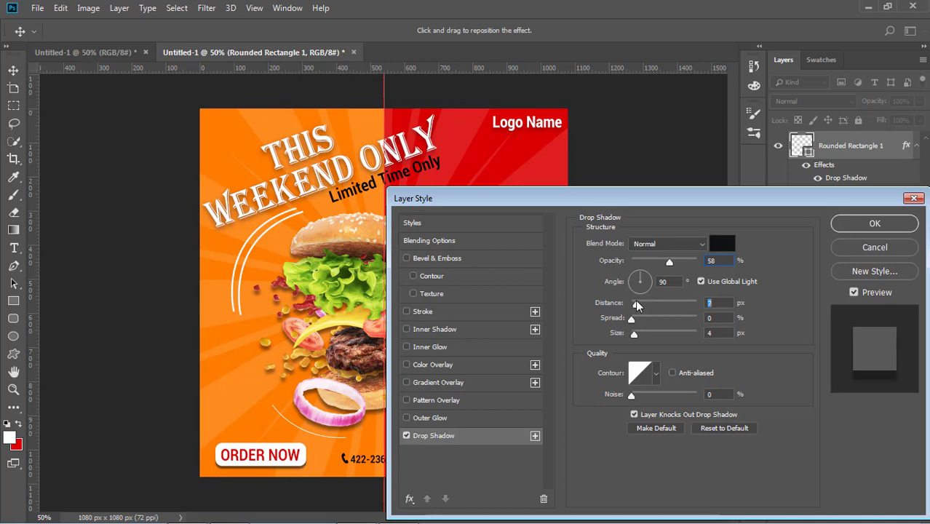
{"action": "left_click", "coordinate": [875, 224]}
- Set the Limited Time Only text to 36 pt and move it beneath ONLY in the headline
{"action": "left_click", "coordinate": [406, 175]}
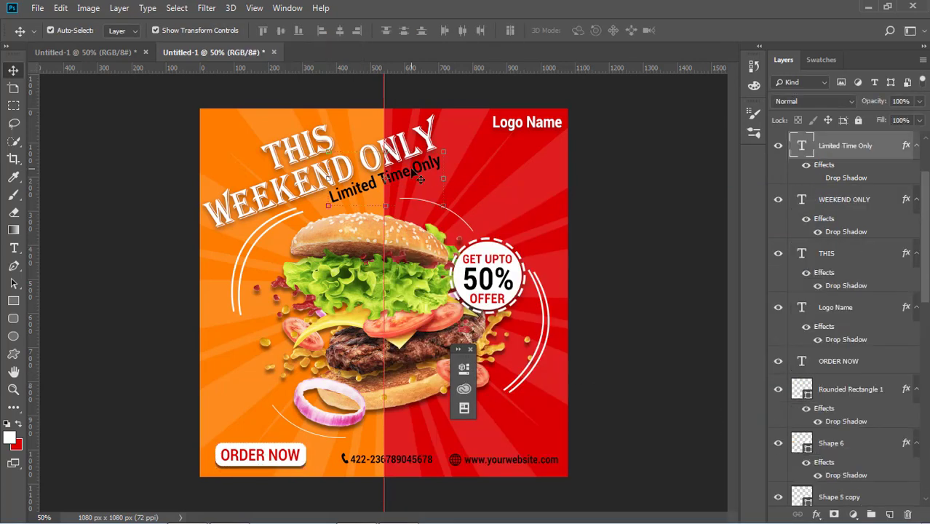
{"action": "left_click", "coordinate": [818, 514]}
{"action": "left_click", "coordinate": [14, 249]}
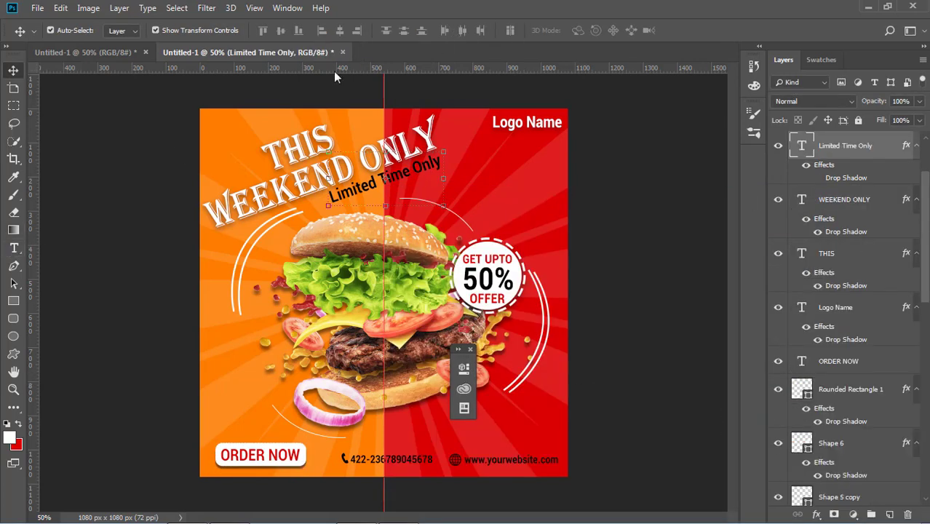
{"action": "left_click", "coordinate": [16, 248]}
{"action": "left_click", "coordinate": [349, 30]}
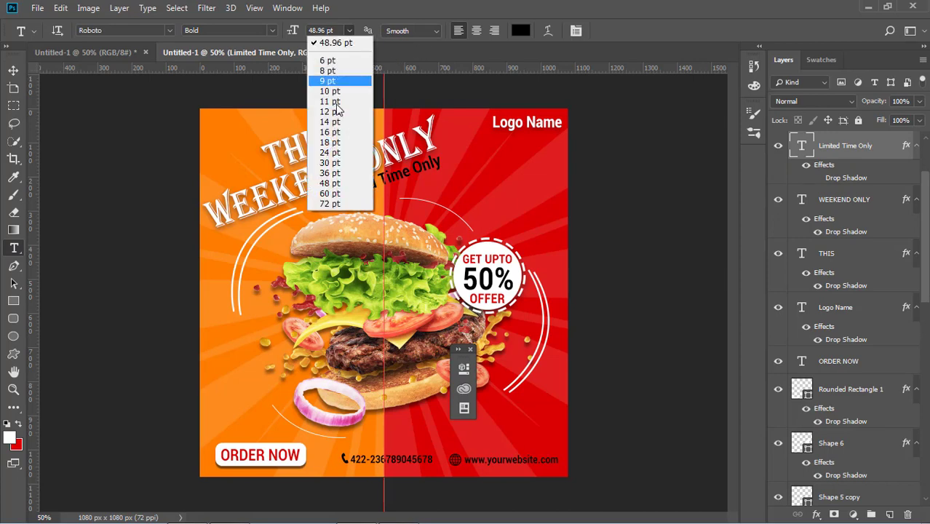
{"action": "left_click", "coordinate": [340, 171]}
{"action": "key", "text": "v"}
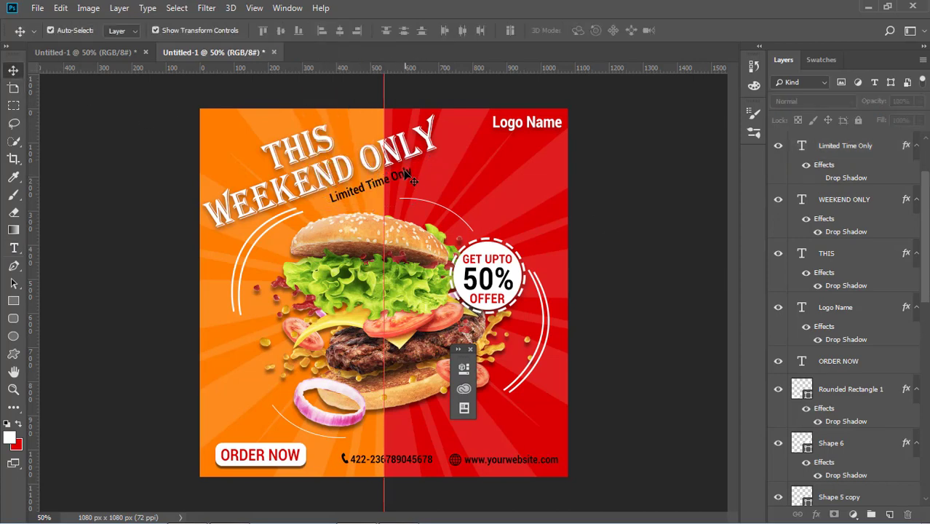
{"action": "left_click_drag", "start_coordinate": [402, 176], "coordinate": [433, 163]}
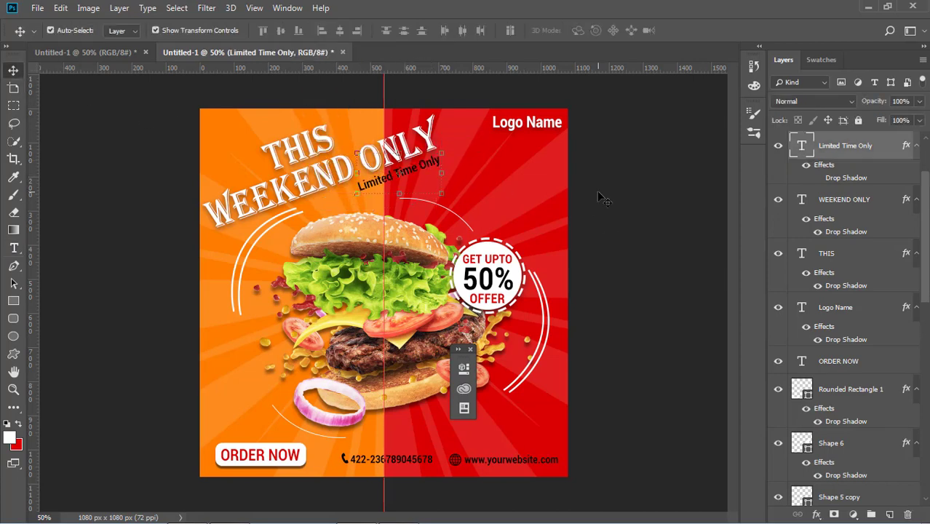
- Recolour the Limited Time Only text white, ffffff
{"action": "left_click", "coordinate": [13, 249]}
{"action": "left_click", "coordinate": [523, 30]}
{"action": "type", "text": "ffffff"}
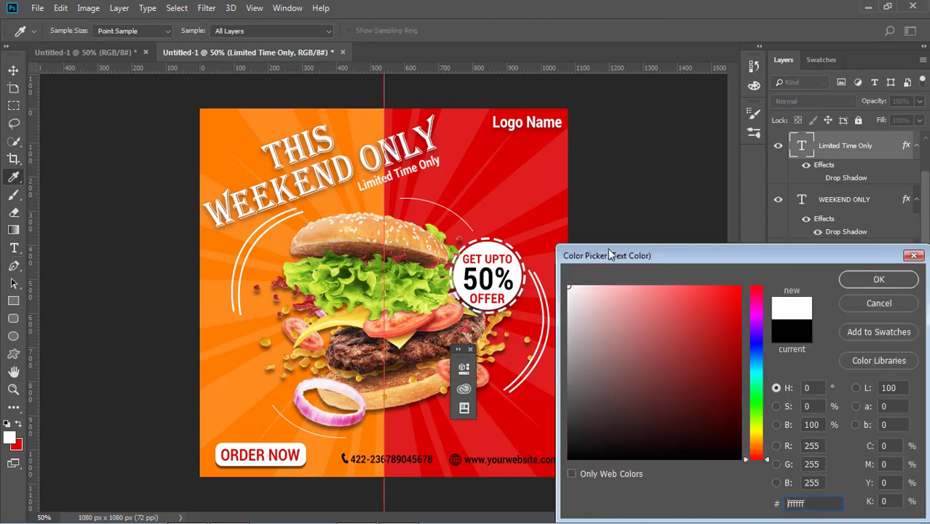
{"action": "key", "text": "Return"}
{"action": "left_click", "coordinate": [14, 71]}
{"action": "left_click", "coordinate": [66, 168]}
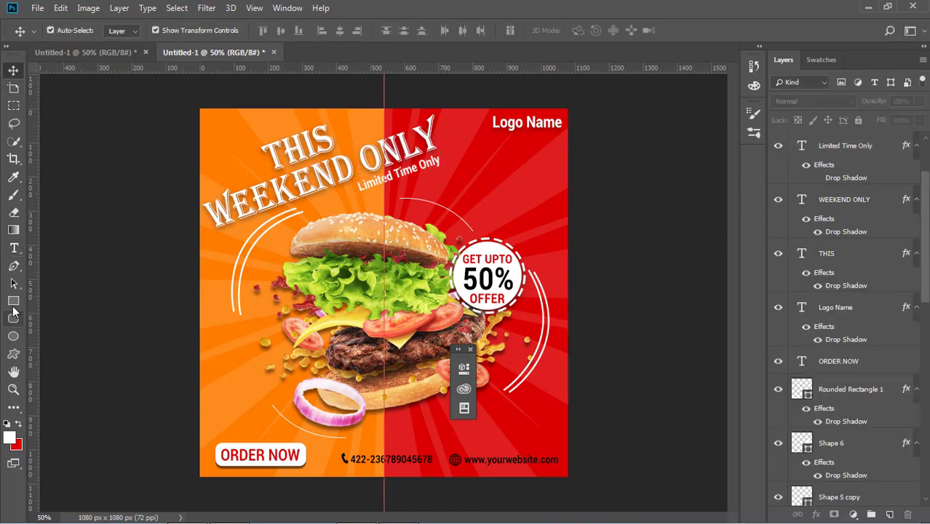
- Draw a thin horizontal rectangle about 188 by 4 px below Limited Time Only and fill it white
{"action": "left_click", "coordinate": [13, 300]}
{"action": "left_click_drag", "start_coordinate": [359, 192], "coordinate": [423, 192]}
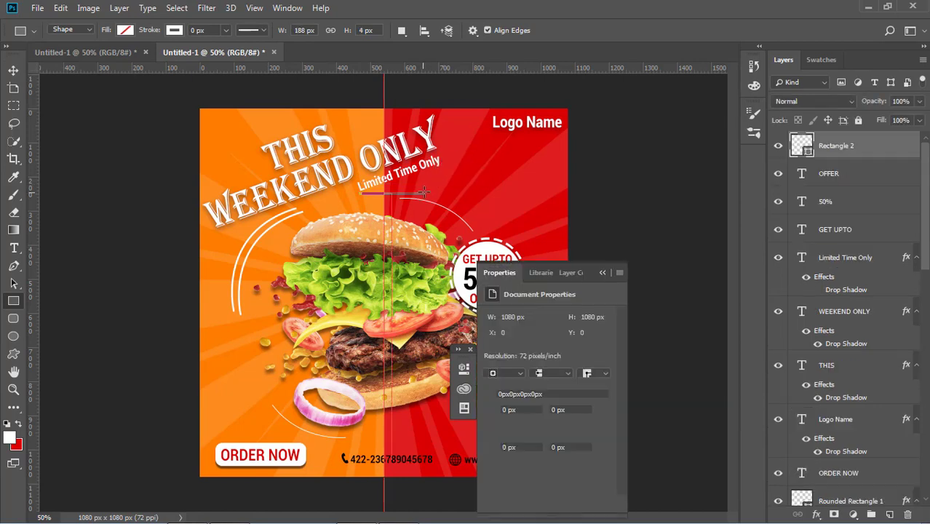
{"action": "left_click", "coordinate": [497, 358]}
{"action": "left_click", "coordinate": [493, 377]}
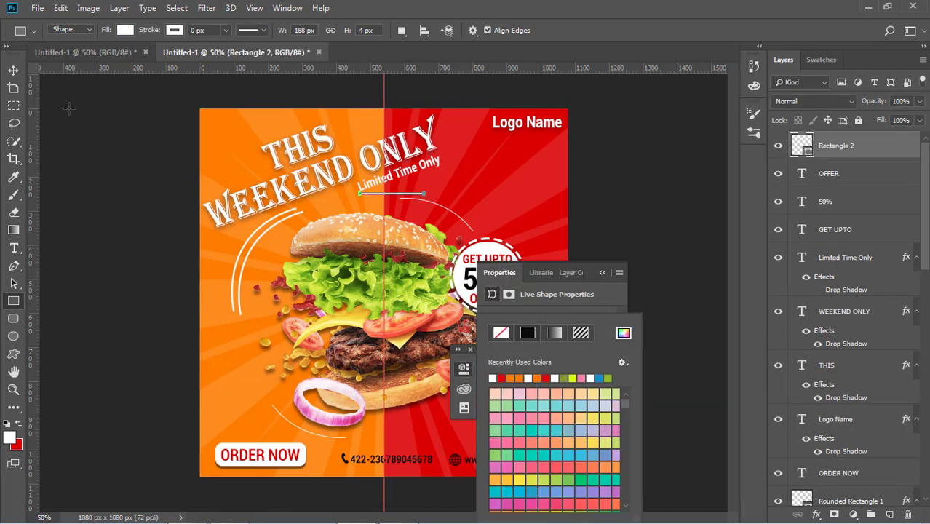
{"action": "left_click", "coordinate": [14, 71]}
{"action": "left_click", "coordinate": [603, 273]}
{"action": "left_click", "coordinate": [604, 274]}
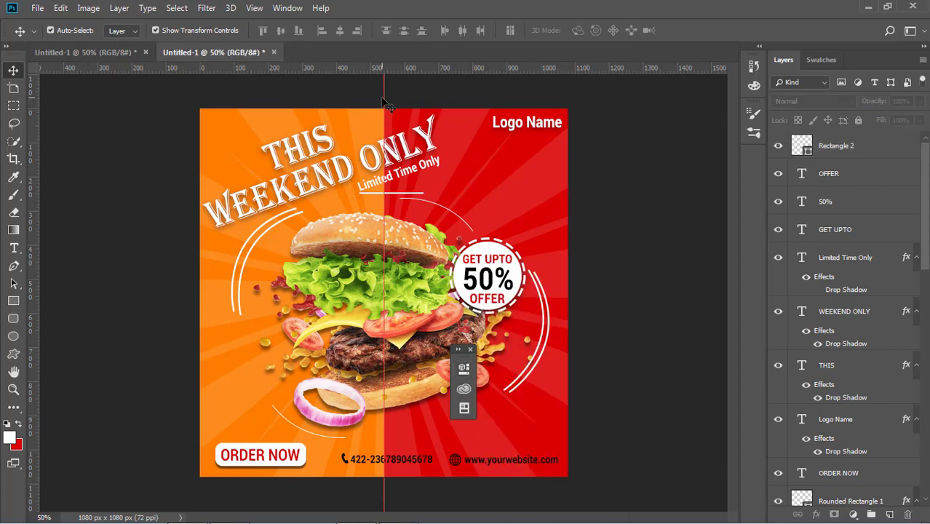
- Move the vertical guide off the artwork and fit the white line under Limited Time Only, rotated -19.61° and scaled to 137.20% by 33.60%
{"action": "left_click_drag", "start_coordinate": [386, 102], "coordinate": [181, 78]}
{"action": "left_click", "coordinate": [421, 196]}
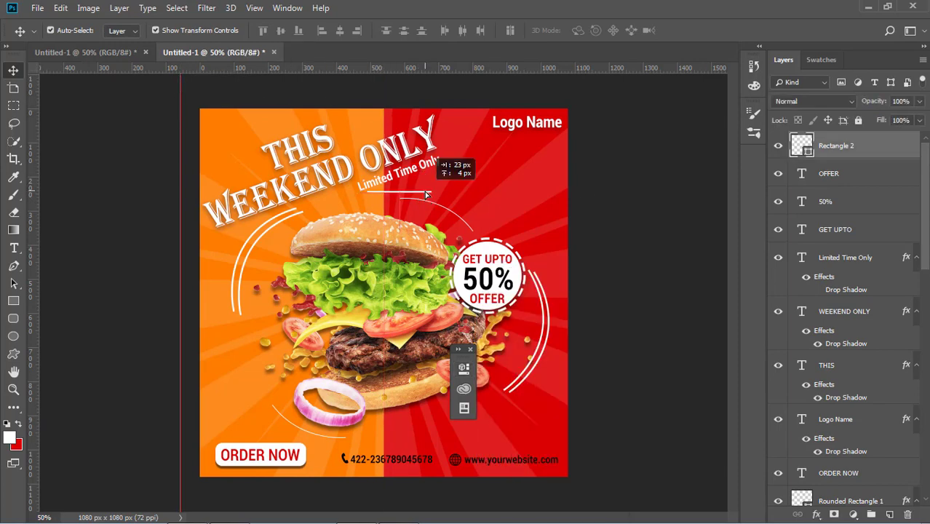
{"action": "left_click_drag", "start_coordinate": [440, 195], "coordinate": [443, 175]}
{"action": "key", "text": "v"}
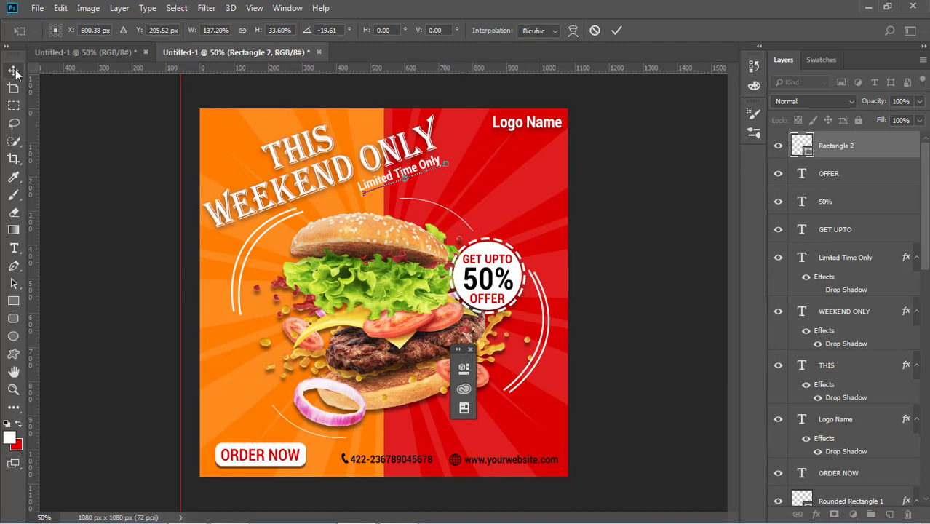
{"action": "left_click", "coordinate": [429, 207]}
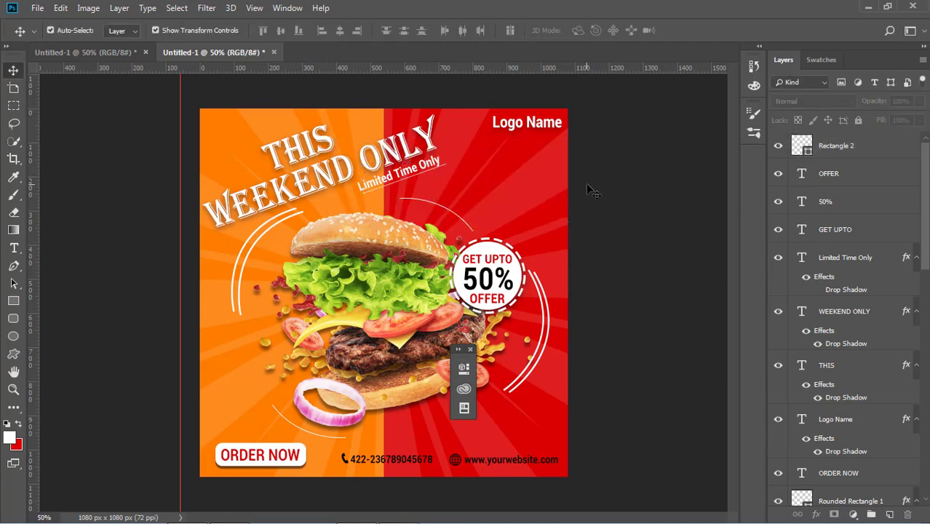
- Nudge the Logo Name text slightly down from the artwork's upper edge
{"action": "left_click", "coordinate": [317, 141]}
{"action": "left_click", "coordinate": [674, 228]}
{"action": "left_click", "coordinate": [525, 127]}
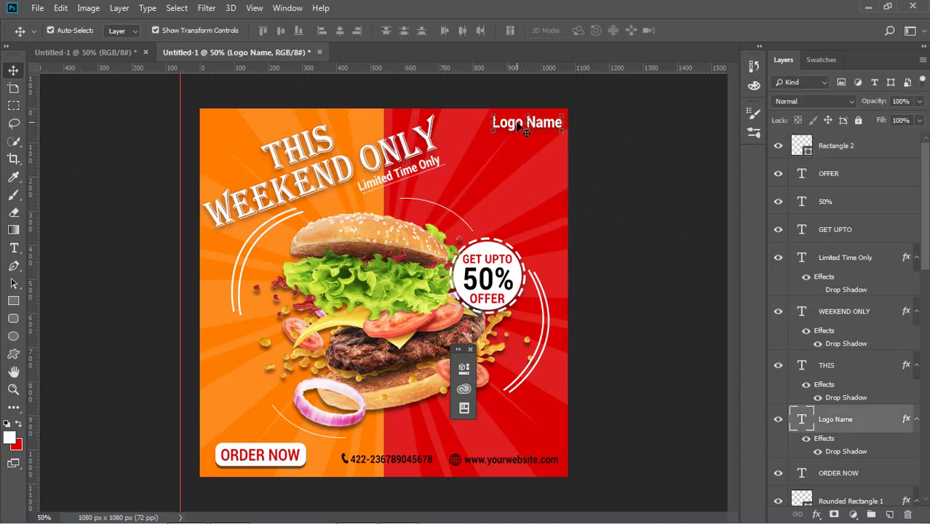
{"action": "left_click", "coordinate": [678, 277]}
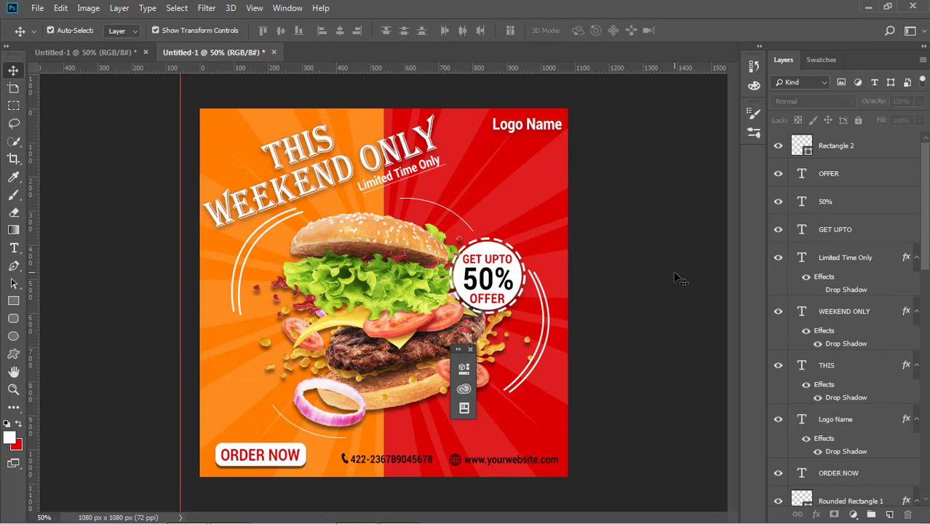
- Nudge the 50% text slightly to the right to centre it in the round badge
{"action": "left_click", "coordinate": [481, 279]}
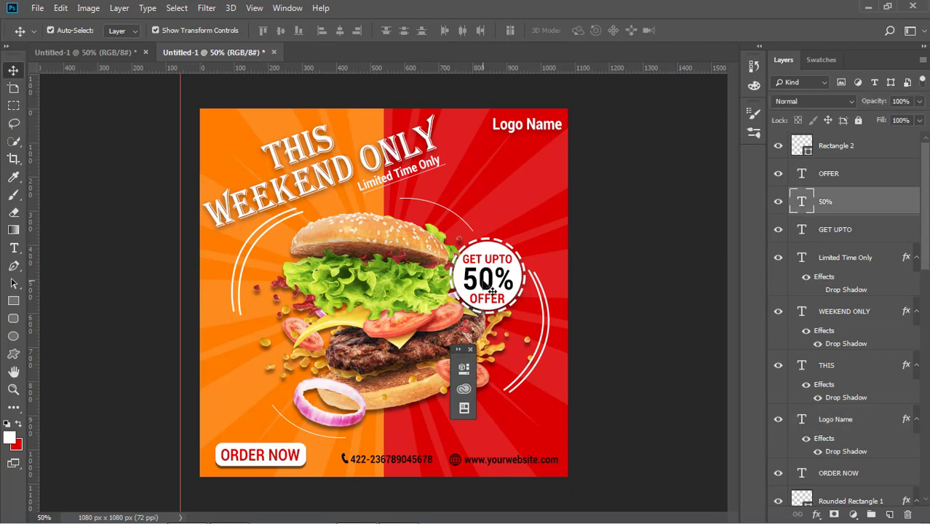
{"action": "key", "text": "Right"}
{"action": "key", "text": "Right"}
{"action": "key", "text": "Right"}
{"action": "key", "text": "Right"}
{"action": "left_click", "coordinate": [571, 289]}
- Scale the GET UPTO, 50% and OFFER texts together to 93.87% and centre them inside the badge
{"action": "left_click", "coordinate": [501, 263]}
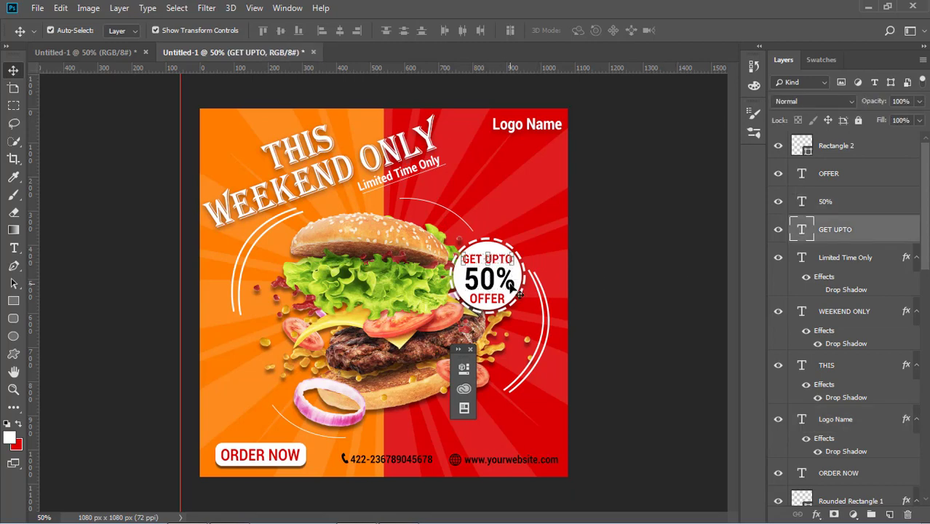
{"action": "left_click", "coordinate": [500, 284], "text": "shift"}
{"action": "left_click", "coordinate": [829, 174], "text": "shift"}
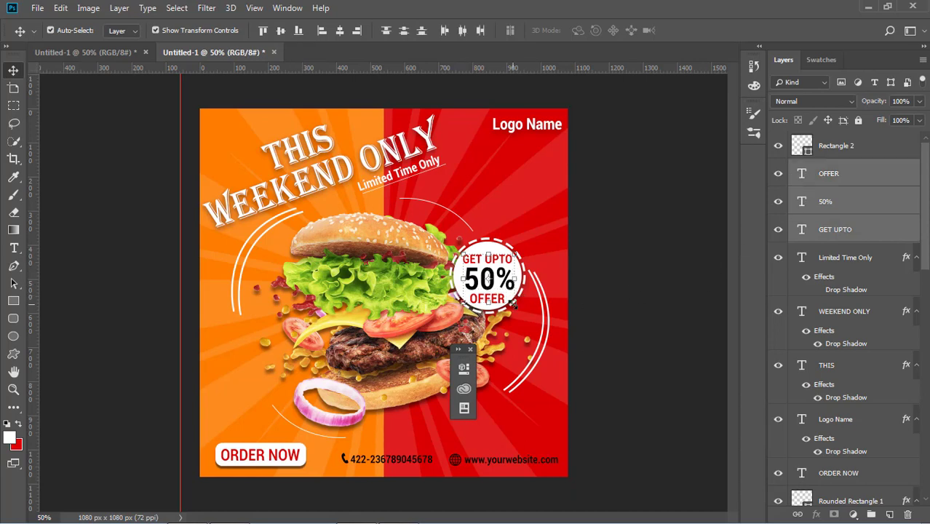
{"action": "key", "text": "ctrl+t"}
{"action": "left_click_drag", "start_coordinate": [516, 307], "coordinate": [512, 301]}
{"action": "key", "text": "Right"}
{"action": "key", "text": "Right"}
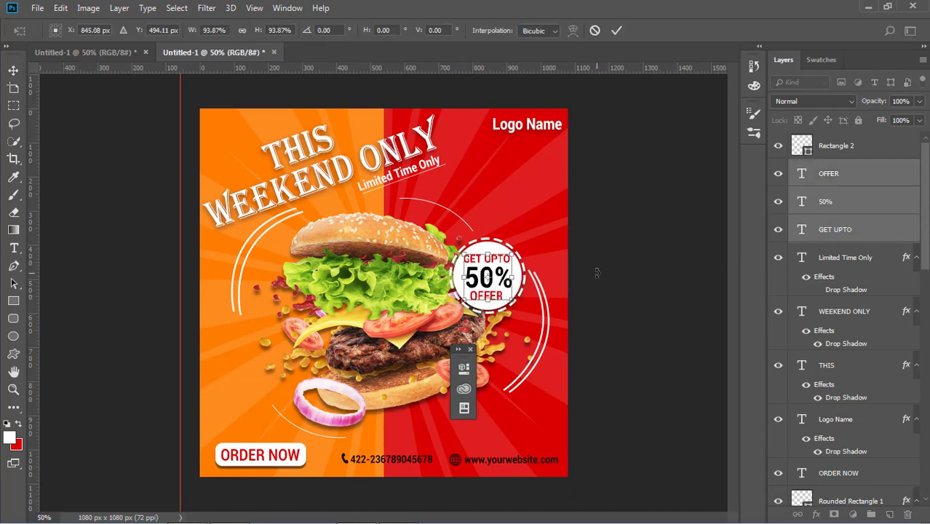
{"action": "key", "text": "Return"}
- Recolour the badge's 50% text red, da0000
{"action": "left_click", "coordinate": [517, 284]}
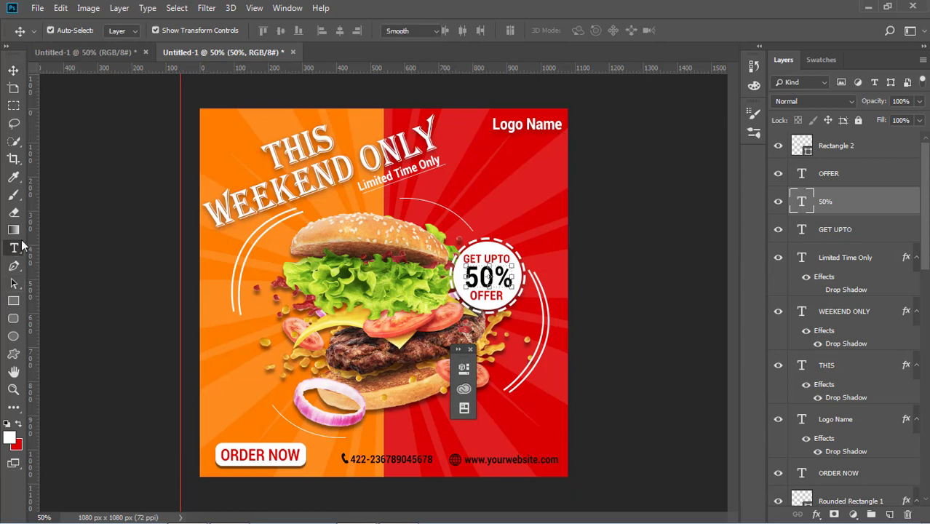
{"action": "left_click", "coordinate": [14, 247]}
{"action": "left_click", "coordinate": [521, 30]}
{"action": "left_click", "coordinate": [541, 416]}
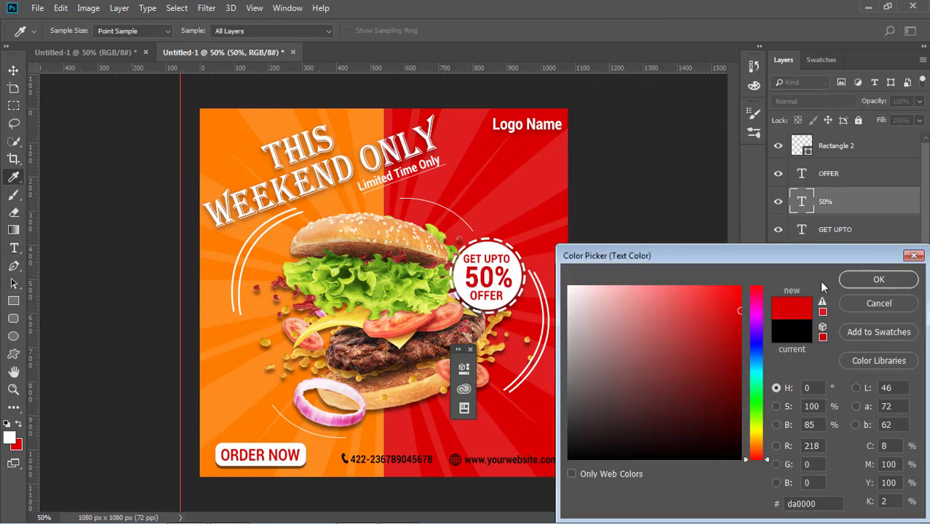
{"action": "left_click", "coordinate": [879, 280]}
- Nudge the OFFER text slightly to the right to centre it beneath 50%
{"action": "left_click", "coordinate": [13, 70]}
{"action": "left_click", "coordinate": [484, 300]}
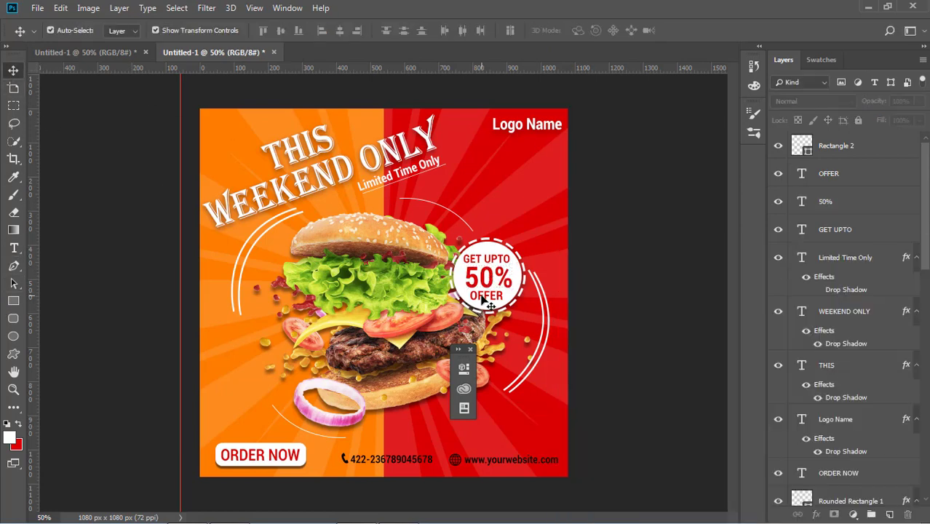
{"action": "left_click", "coordinate": [482, 298]}
{"action": "key", "text": "Right"}
{"action": "key", "text": "Right"}
{"action": "key", "text": "Right"}
- Scale the GET UPTO text to 87.81%, centre it over 50% and shift it slightly up
{"action": "left_click", "coordinate": [494, 256]}
{"action": "left_click", "coordinate": [498, 259]}
{"action": "left_click", "coordinate": [510, 253]}
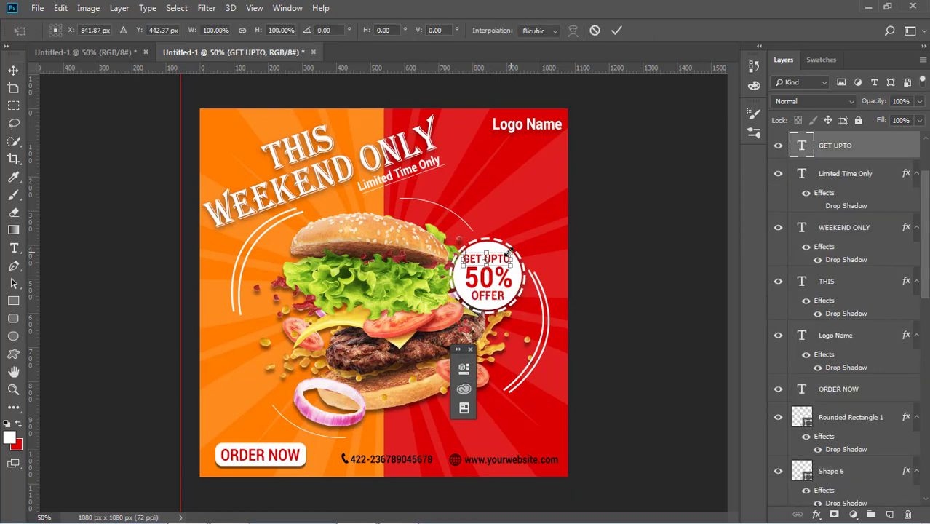
{"action": "left_click_drag", "start_coordinate": [509, 252], "coordinate": [505, 253]}
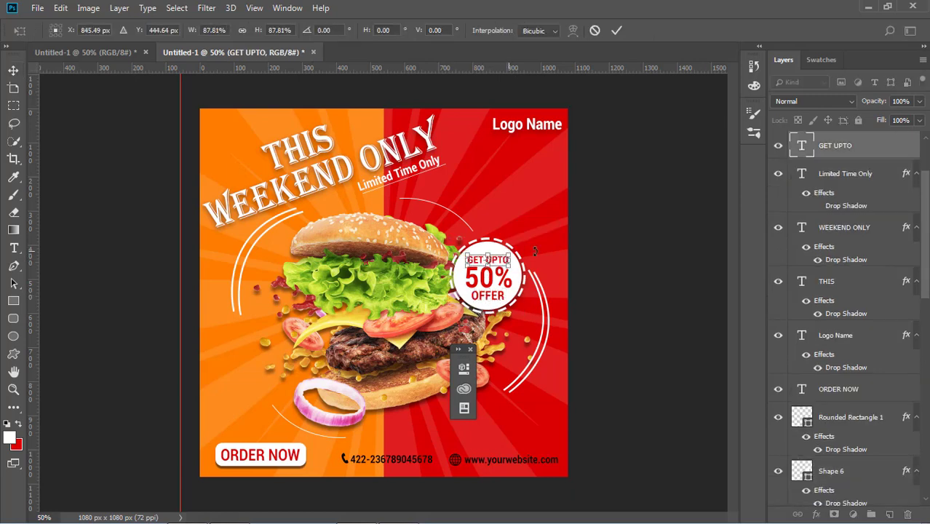
{"action": "key", "text": "Return"}
{"action": "left_click", "coordinate": [651, 250]}
{"action": "left_click", "coordinate": [504, 258]}
{"action": "key", "text": "shift+Up"}
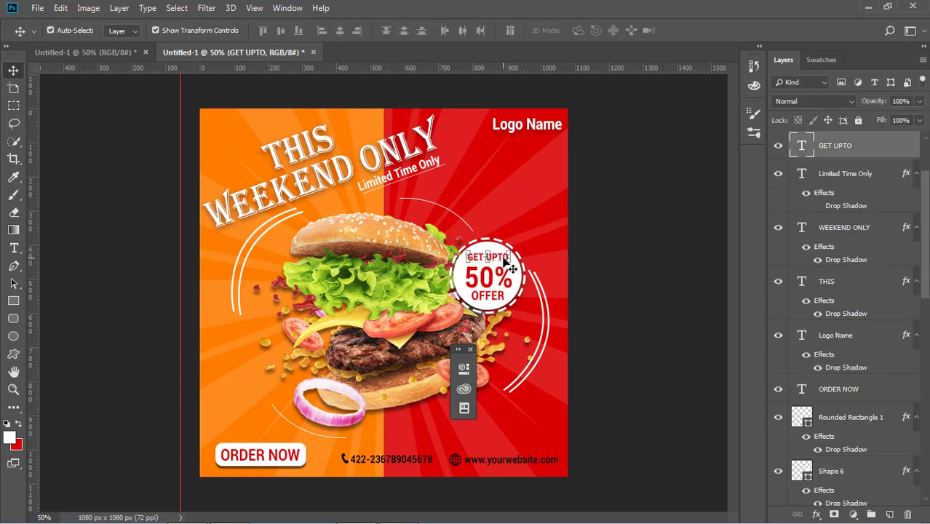
- Nudge the OFFER text slightly down to widen its gap below 50%
{"action": "left_click", "coordinate": [487, 298]}
{"action": "key", "text": "Down"}
{"action": "key", "text": "Down"}
{"action": "key", "text": "Down"}
{"action": "key", "text": "Down"}
{"action": "key", "text": "Down"}
{"action": "key", "text": "Down"}
{"action": "left_click", "coordinate": [607, 271]}
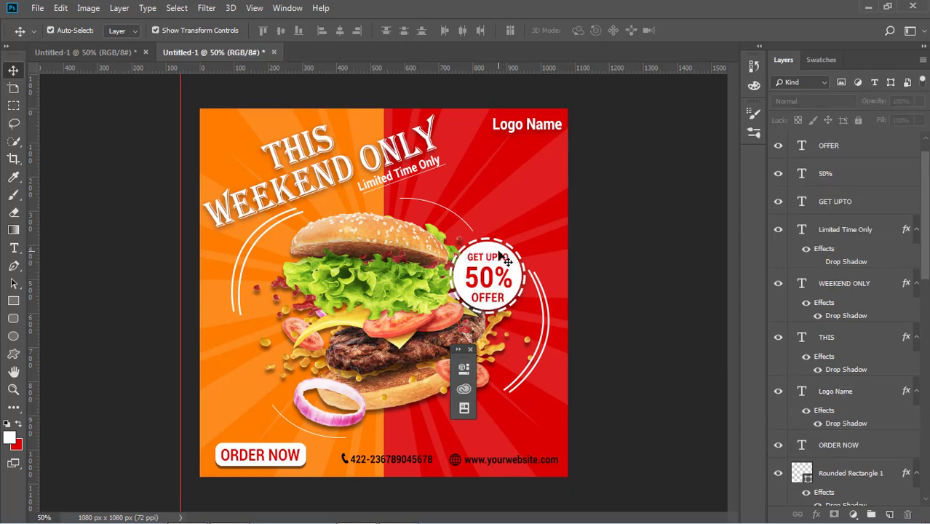
- Check the font size of GET UPTO and set the OFFER text to 20 pt
{"action": "left_click", "coordinate": [501, 255]}
{"action": "left_click", "coordinate": [14, 248]}
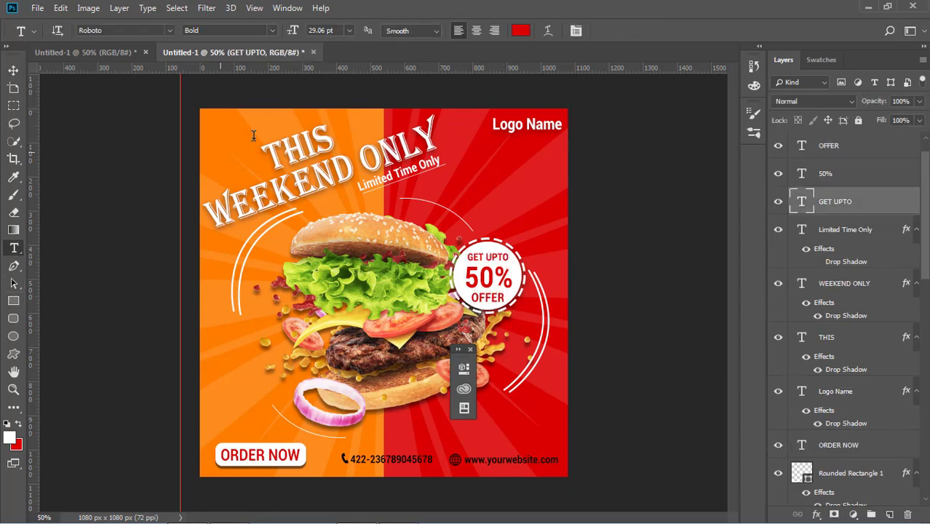
{"action": "left_click", "coordinate": [13, 70]}
{"action": "left_click", "coordinate": [501, 297]}
{"action": "left_click", "coordinate": [14, 248]}
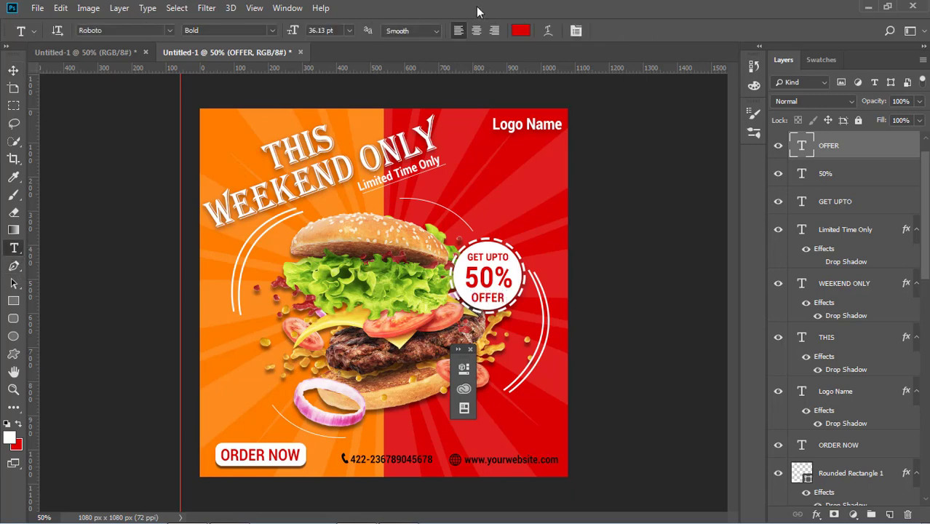
{"action": "left_click", "coordinate": [350, 30]}
{"action": "left_click", "coordinate": [334, 150]}
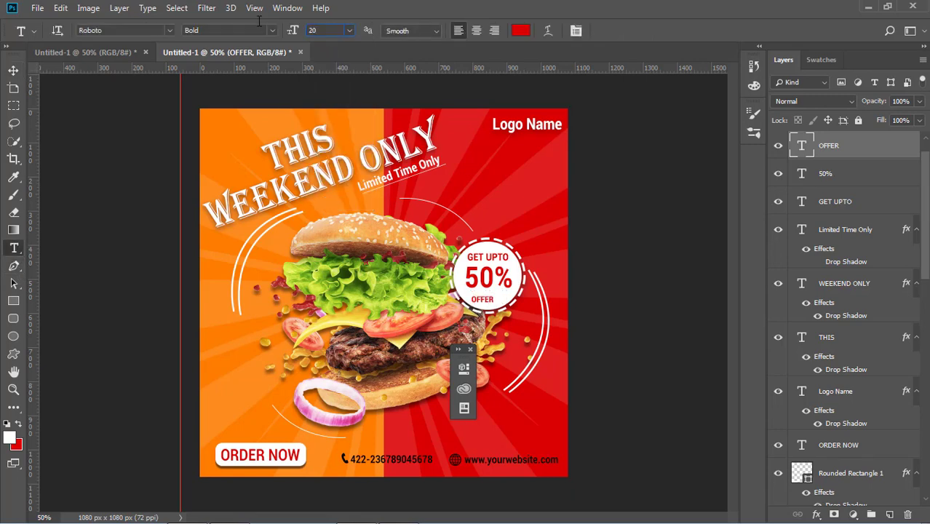
- Enlarge the OFFER text with Free Transform and centre it beneath 50% in the badge
{"action": "left_click", "coordinate": [13, 70]}
{"action": "left_click", "coordinate": [50, 144]}
{"action": "left_click_drag", "start_coordinate": [489, 299], "coordinate": [512, 307]}
{"action": "key", "text": "ctrl+t"}
{"action": "key", "text": "Return"}
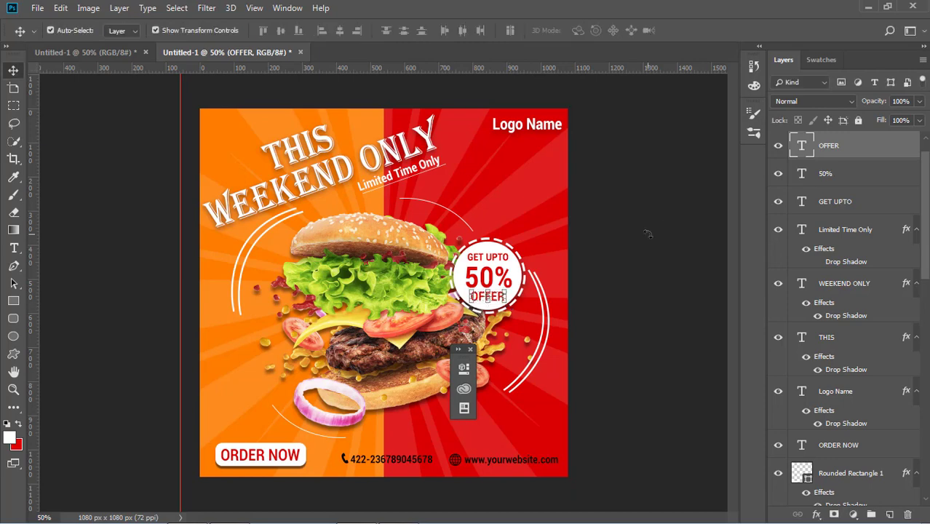
{"action": "left_click", "coordinate": [647, 233]}
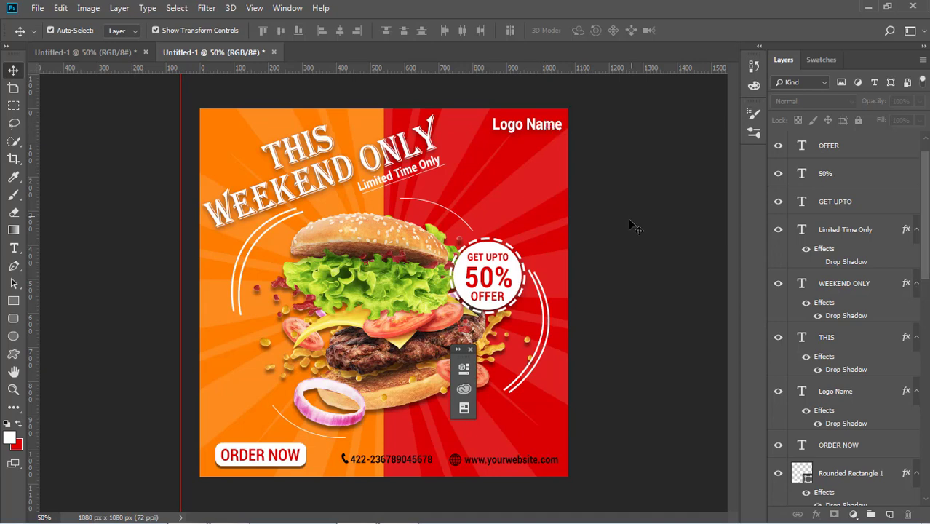
- Preview the artwork full screen and set the opacity of the sunburst layer, Layer 1, to 10%
{"action": "key", "text": "f"}
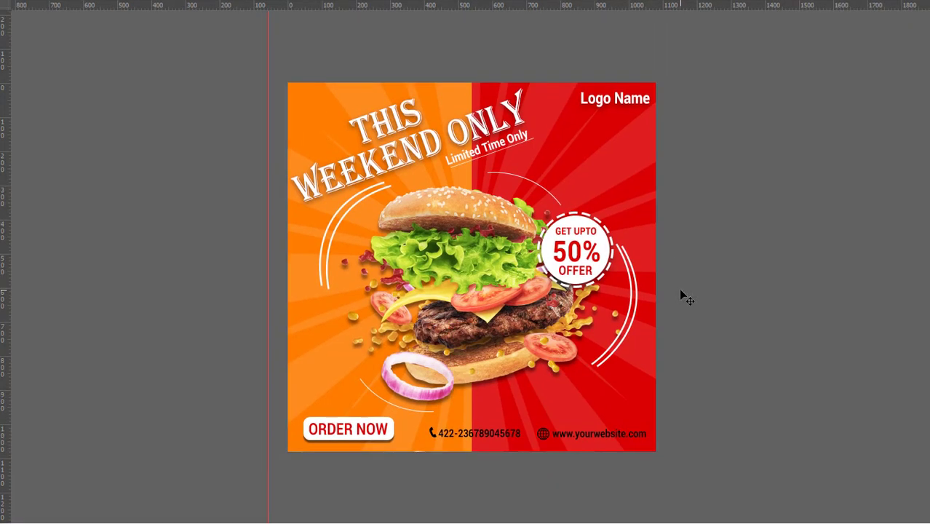
{"action": "key", "text": "ctrl+0"}
{"action": "left_click", "coordinate": [656, 130]}
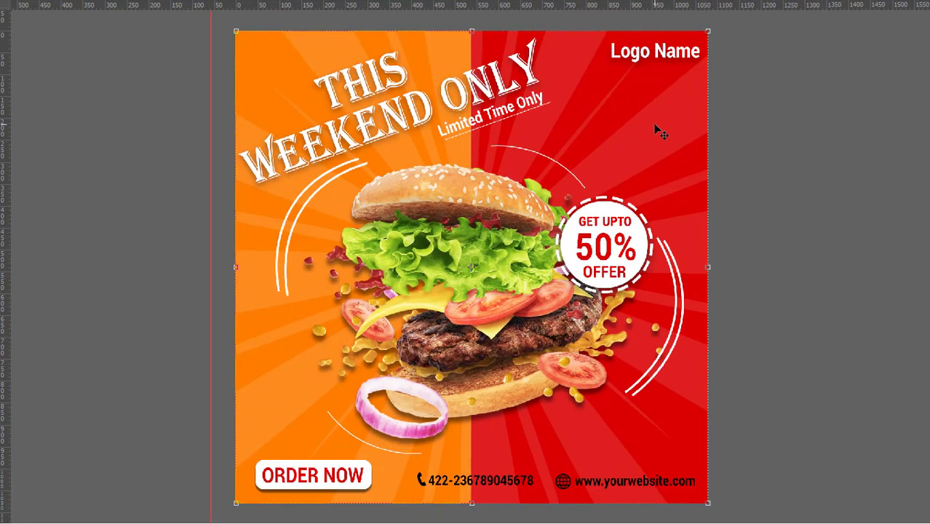
{"action": "key", "text": "f"}
{"action": "left_click", "coordinate": [919, 101]}
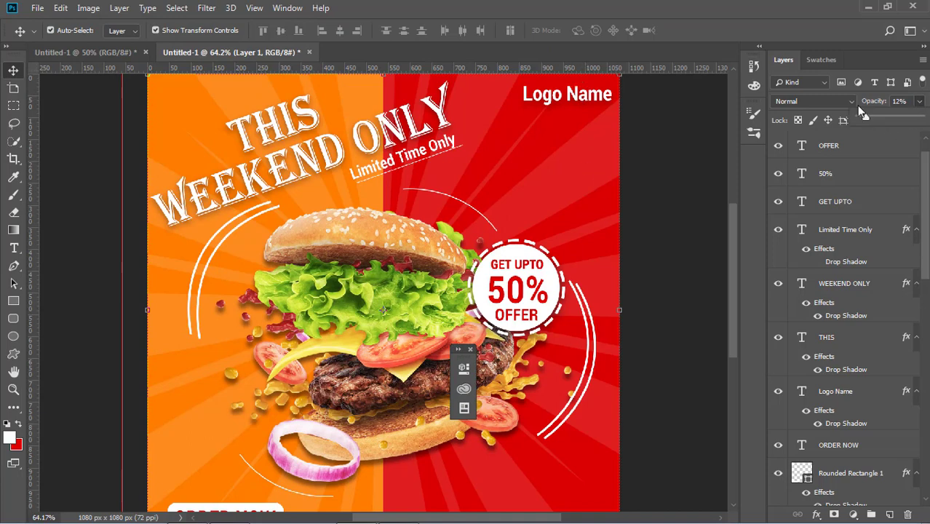
{"action": "left_click_drag", "start_coordinate": [865, 116], "coordinate": [868, 116]}
{"action": "left_click_drag", "start_coordinate": [907, 101], "coordinate": [875, 101]}
{"action": "type", "text": "10"}
{"action": "left_click", "coordinate": [653, 285]}
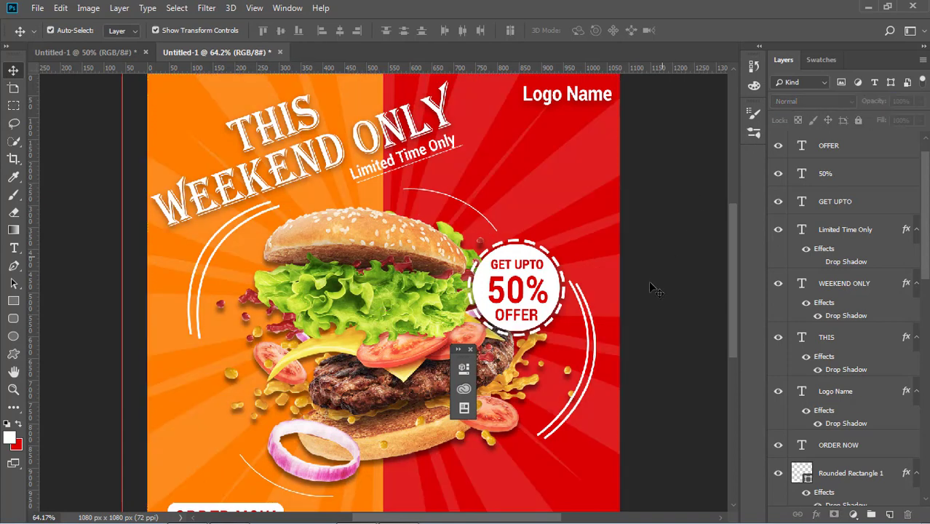